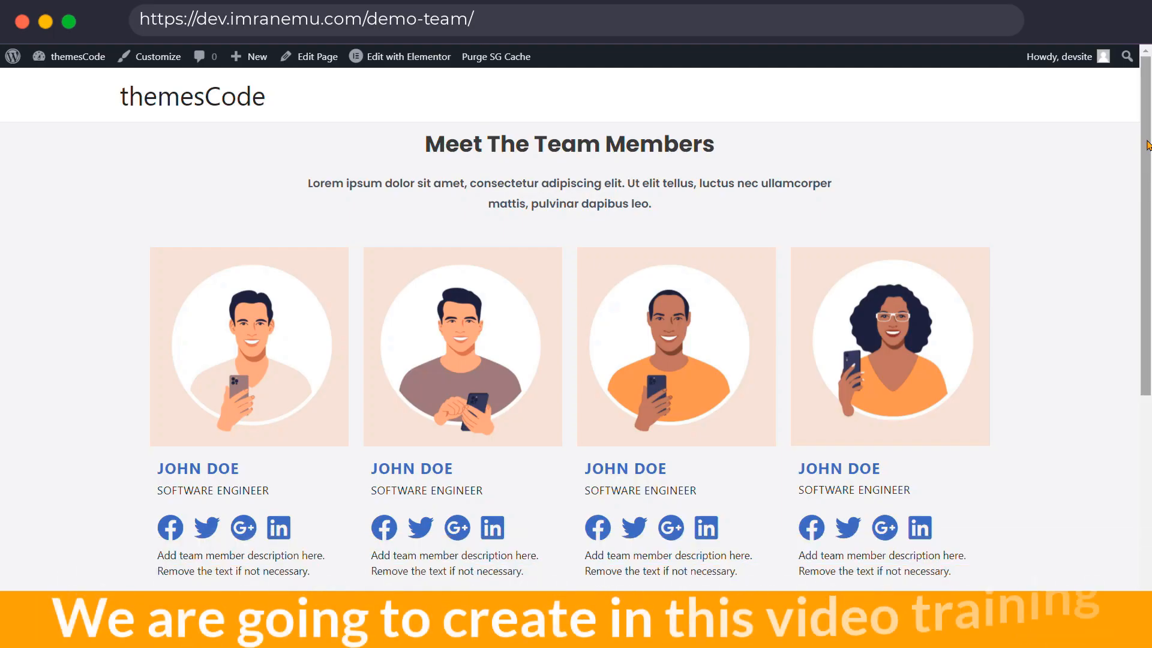
Step: Scroll the Demo Team page down to the second row of member cards
scroll(641, 221, "down", 6)
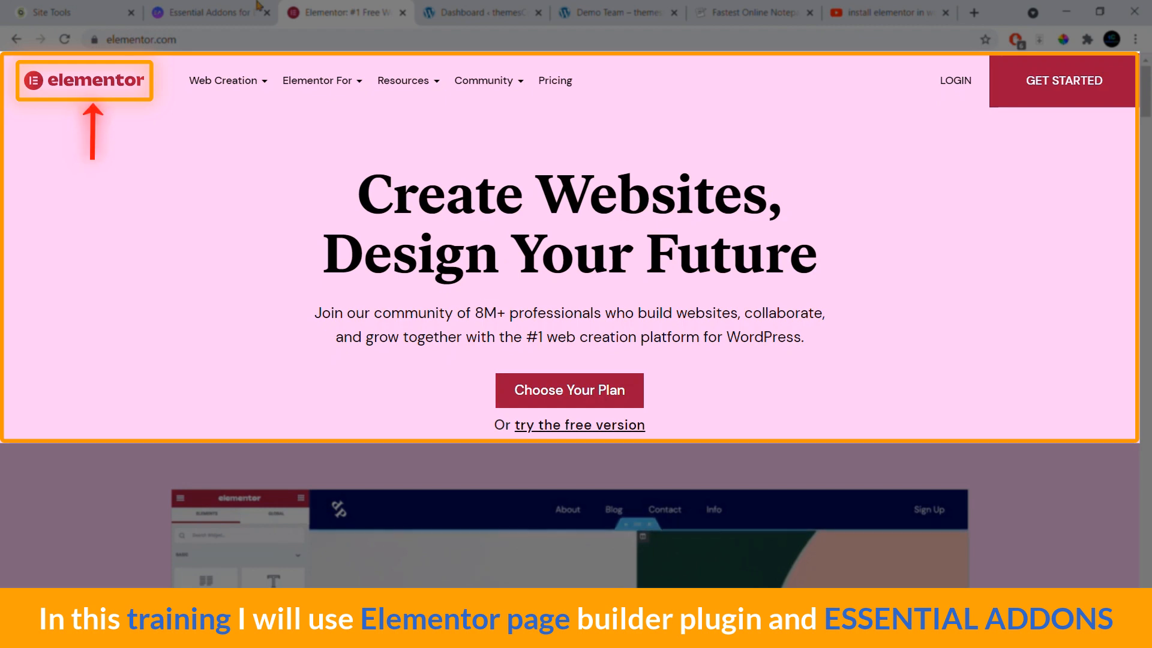
Step: Switch to the elementor.com tab showing the Elementor home page
left_click(234, 11)
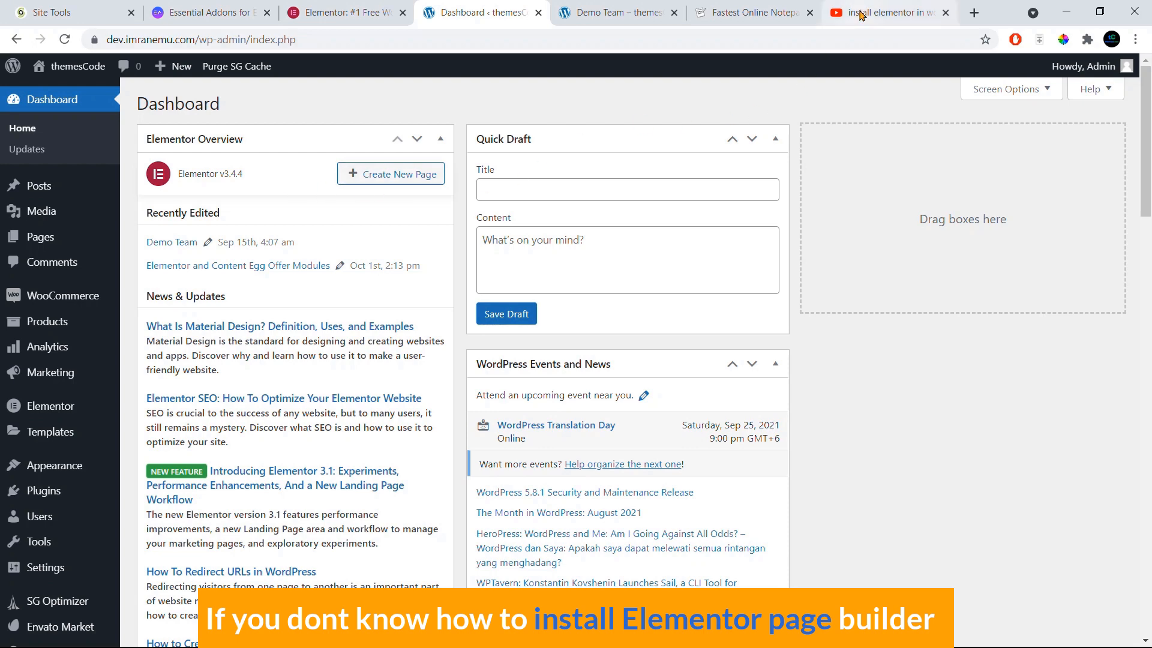
left_click(837, 21)
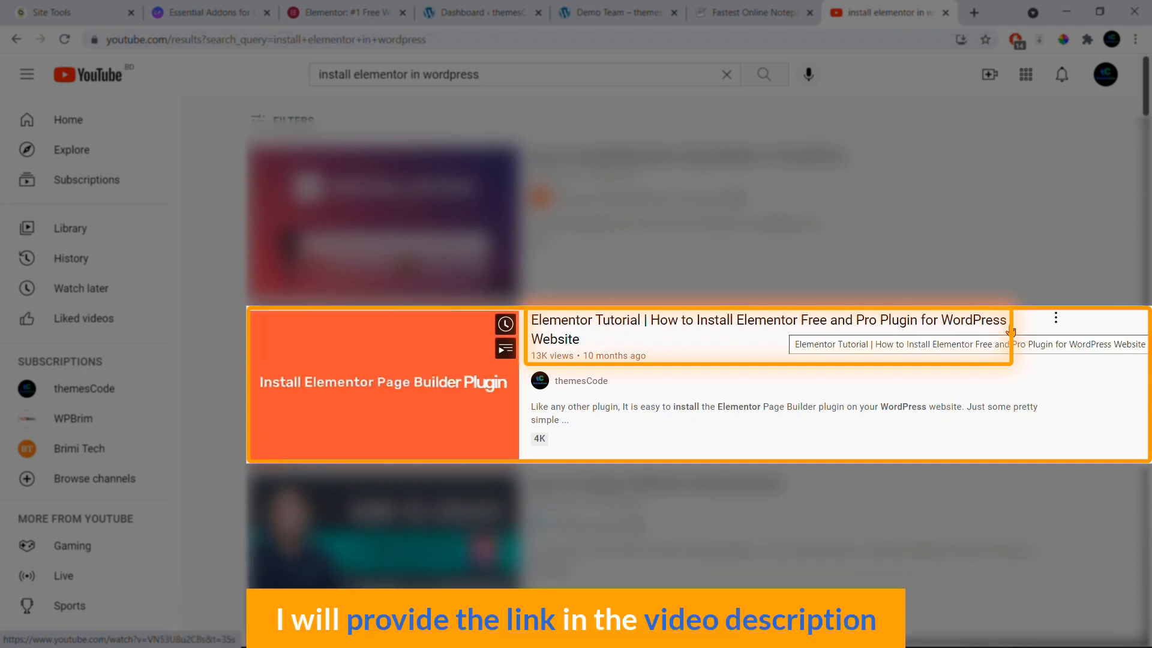
left_click(469, 13)
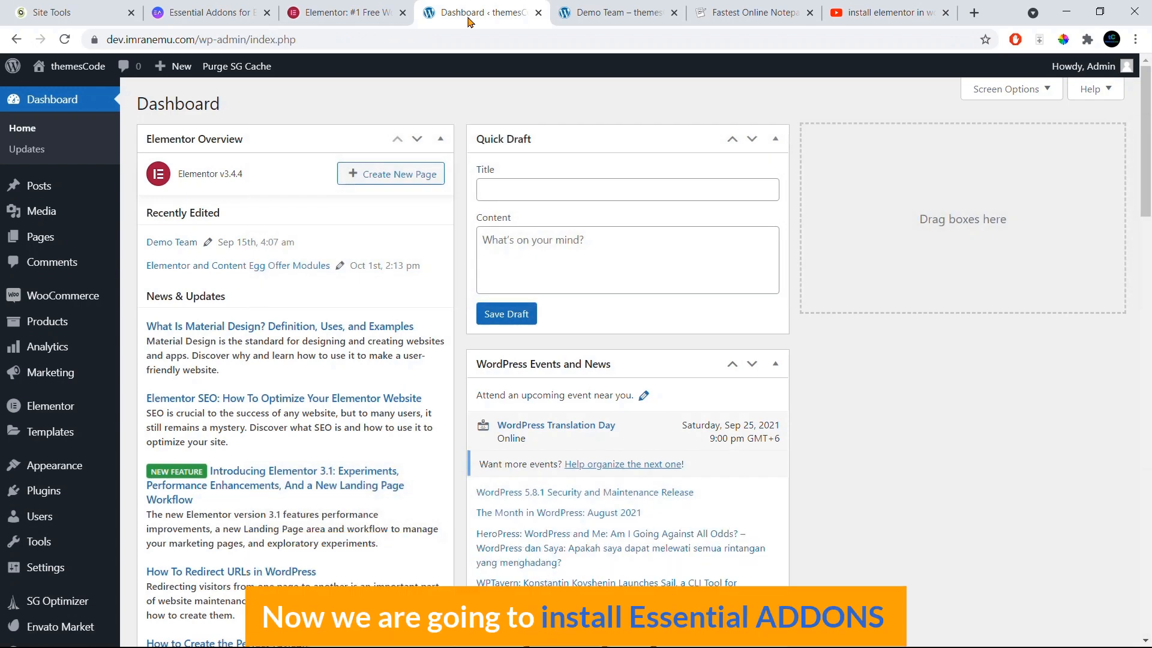
left_click(253, 6)
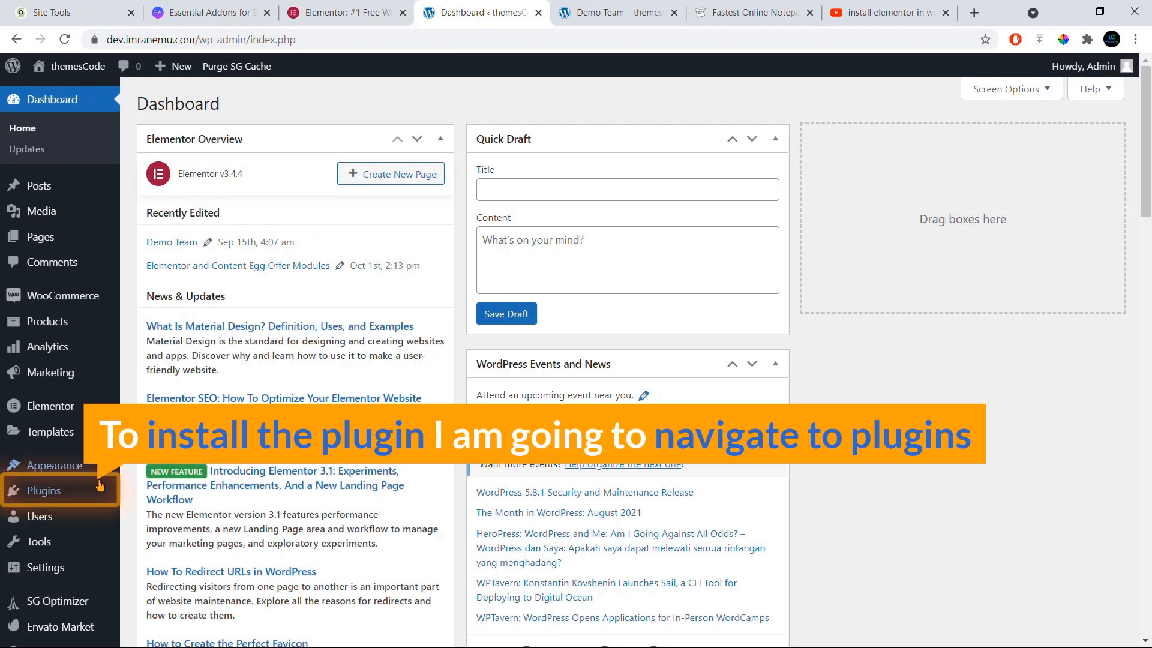
mouse_move(50, 493)
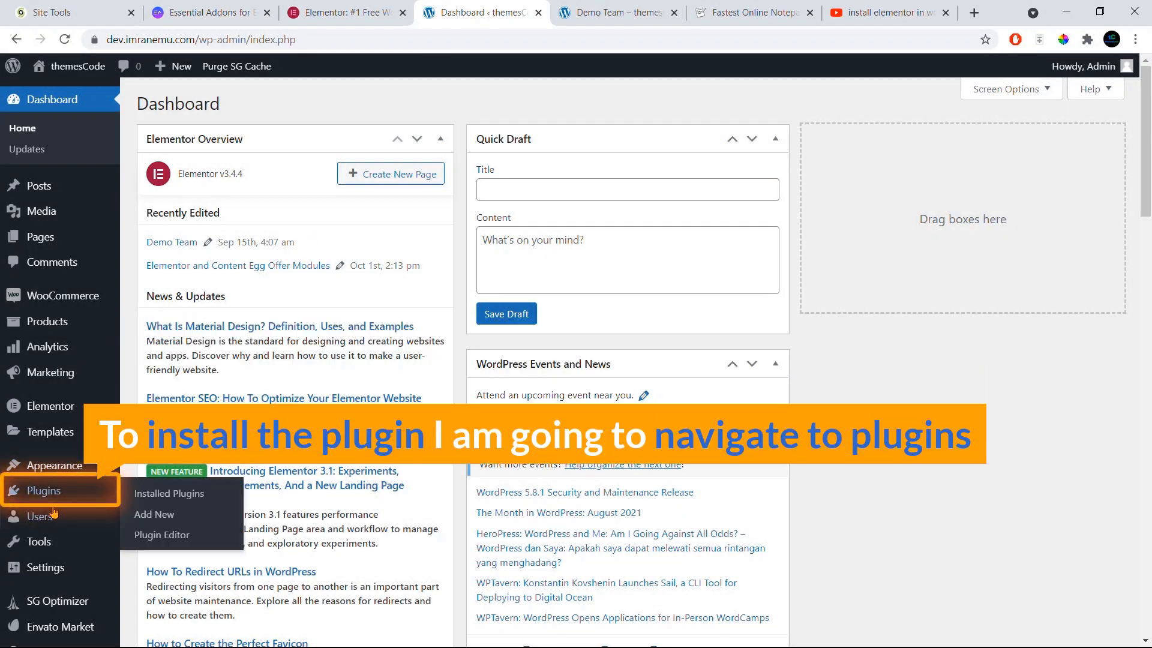
Step: Search plugins for 'elementor', then install and activate Essential Addons for Elementor
left_click(165, 517)
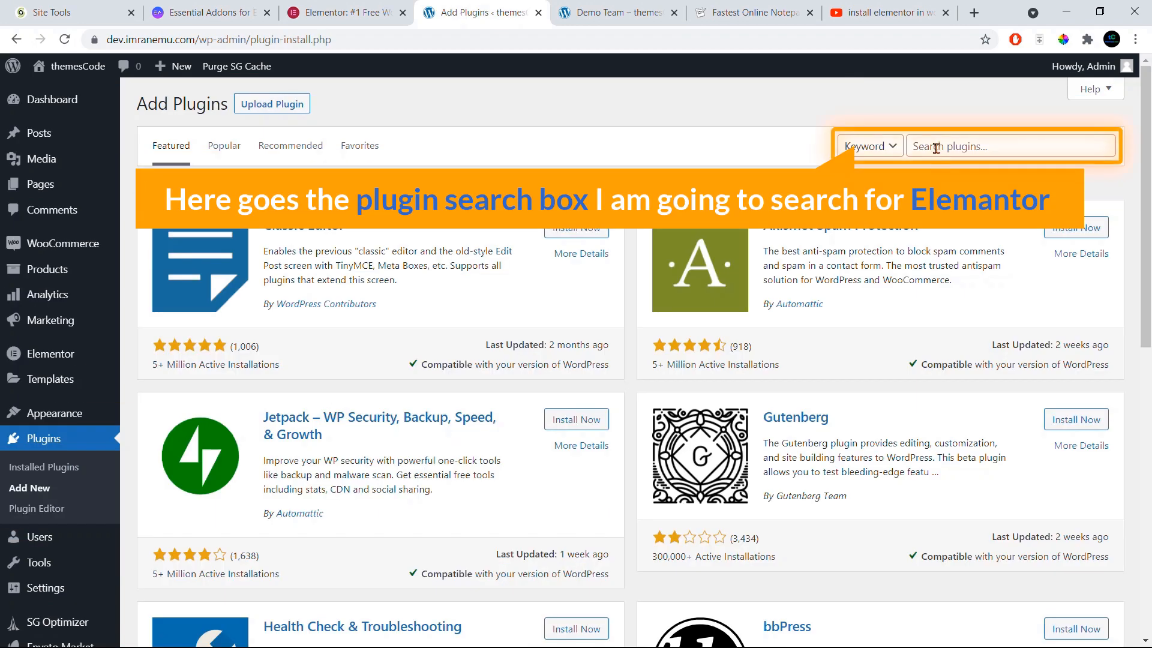
left_click(936, 147)
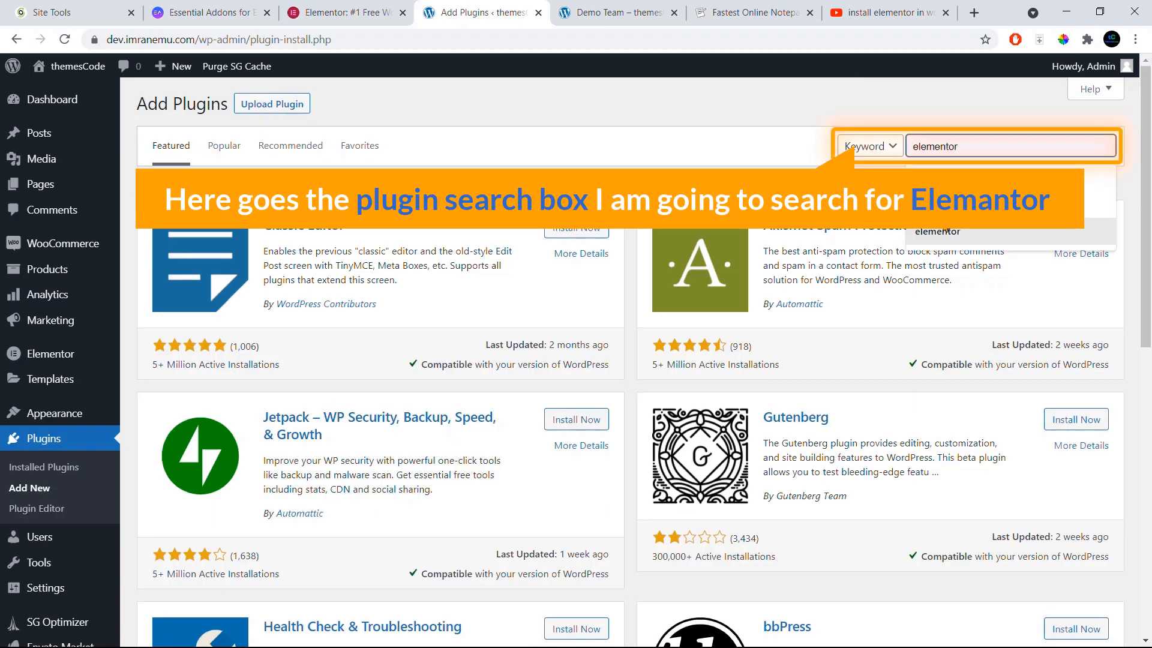
left_click(941, 237)
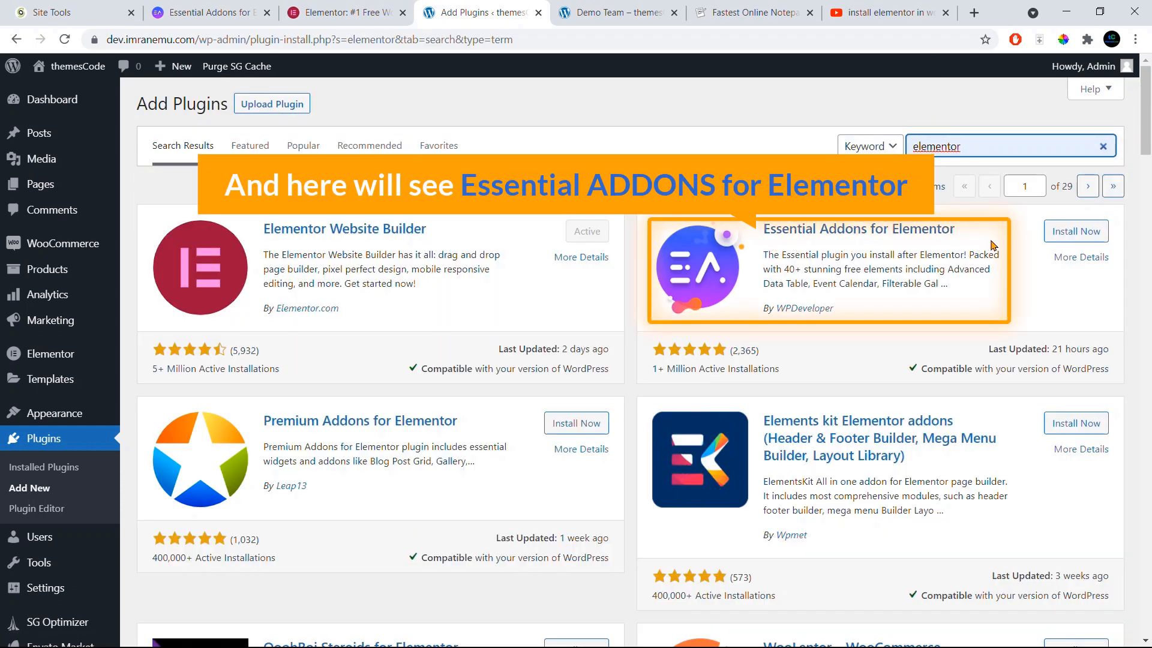
left_click(1074, 234)
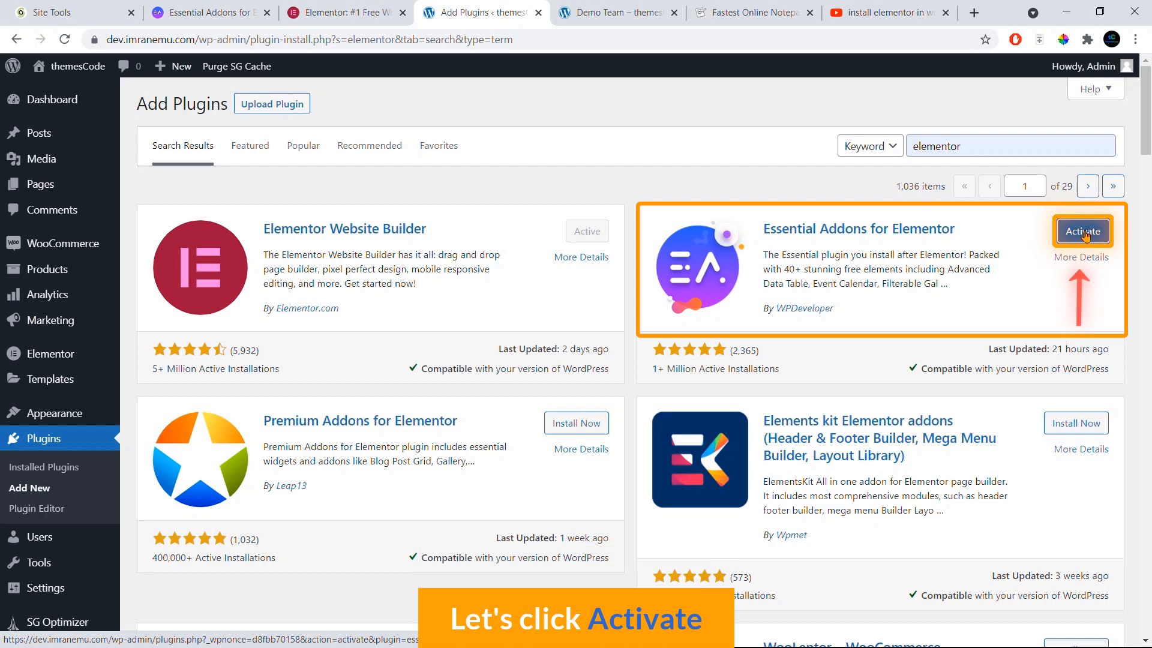
left_click(1084, 235)
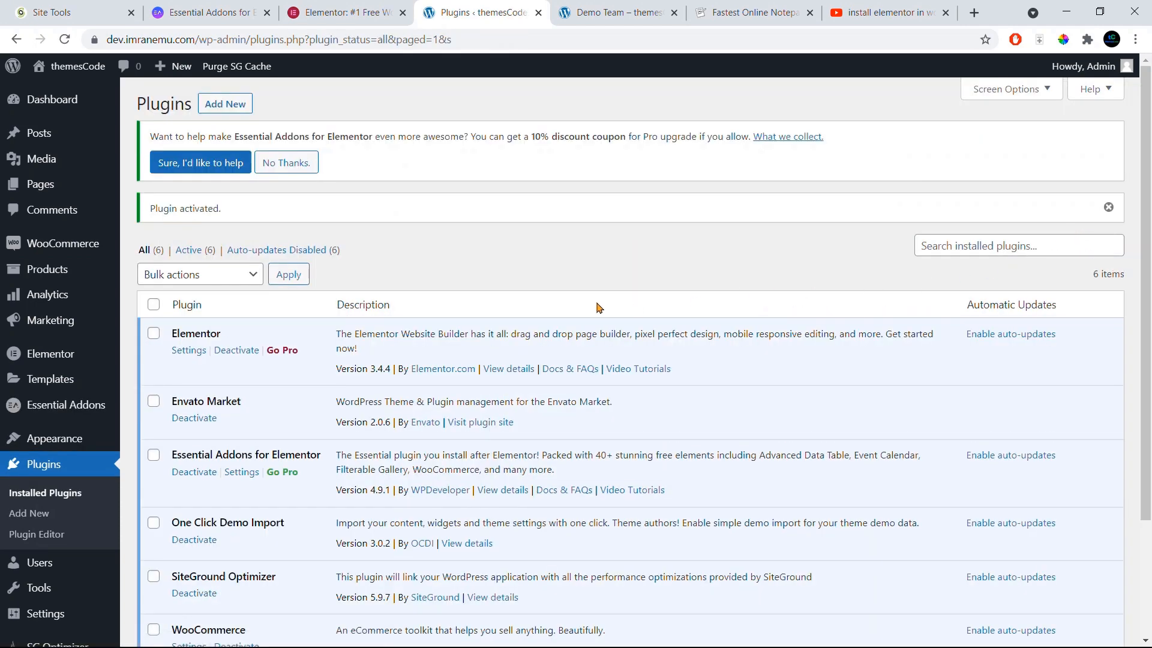
Step: Enable the Team Member element in Essential Addons' Elements list, then view the Demo Team page
scroll(570, 318, "down", 1)
scroll(564, 320, "down", 1)
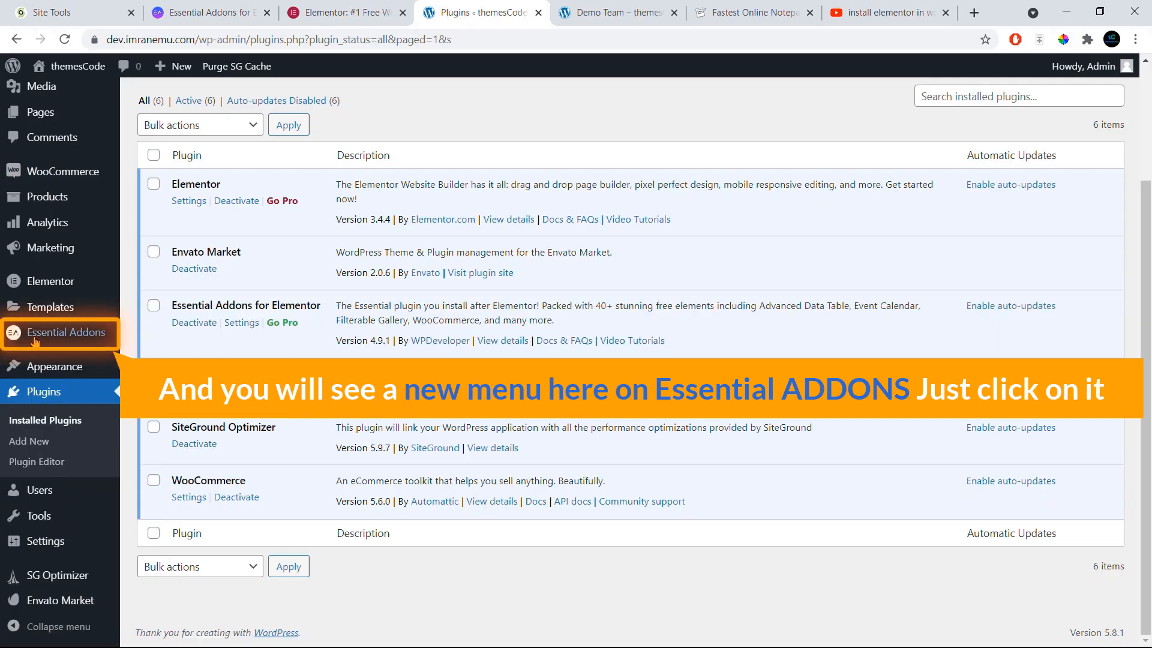
left_click(87, 339)
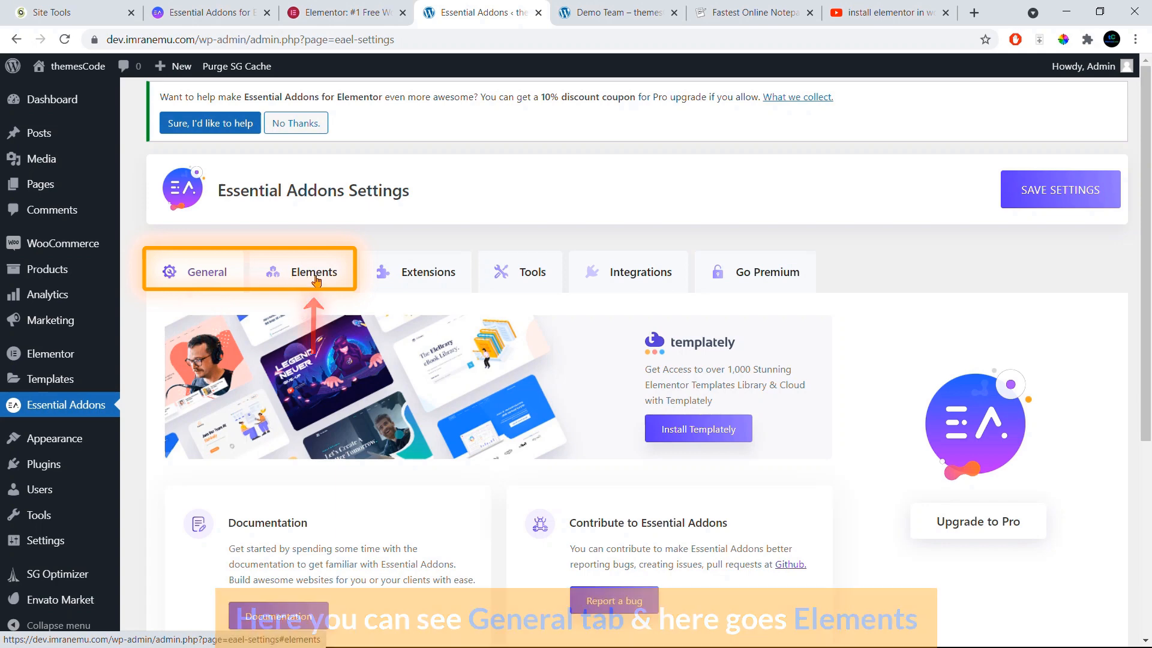
left_click(316, 280)
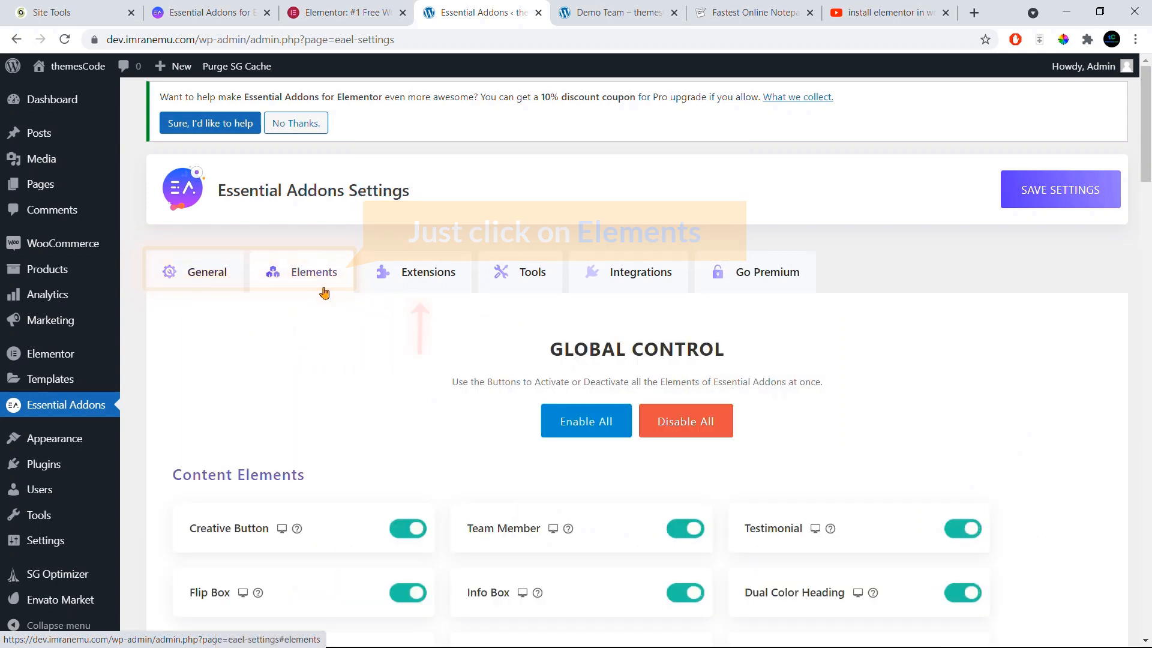
scroll(327, 298, "down", 3)
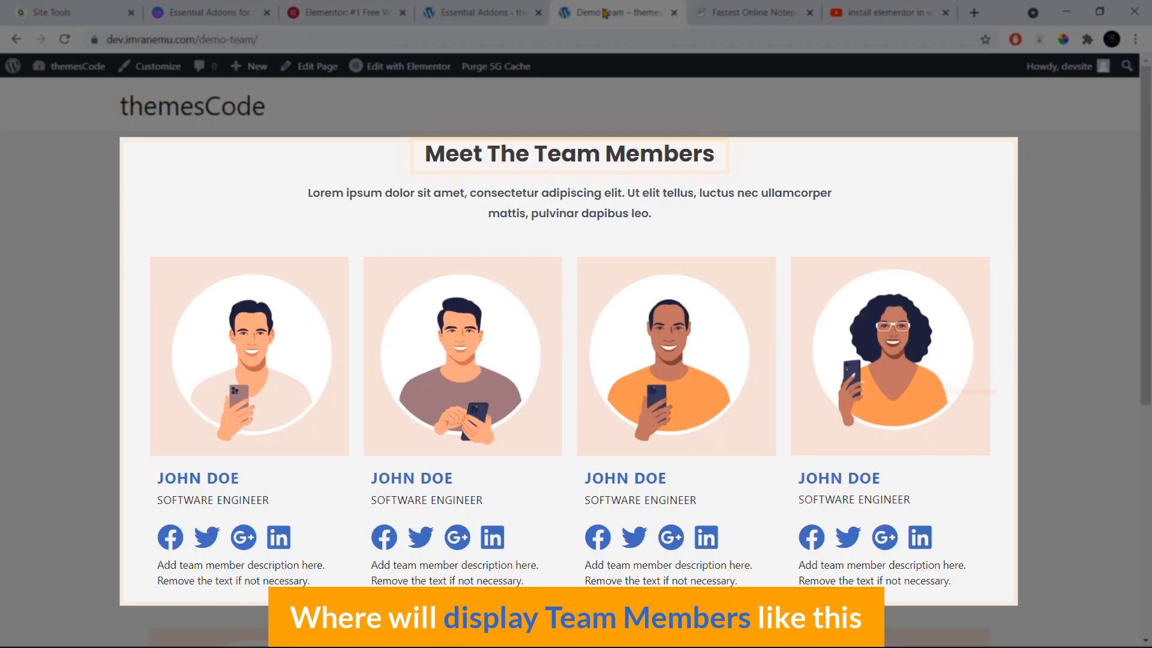
left_click(600, 13)
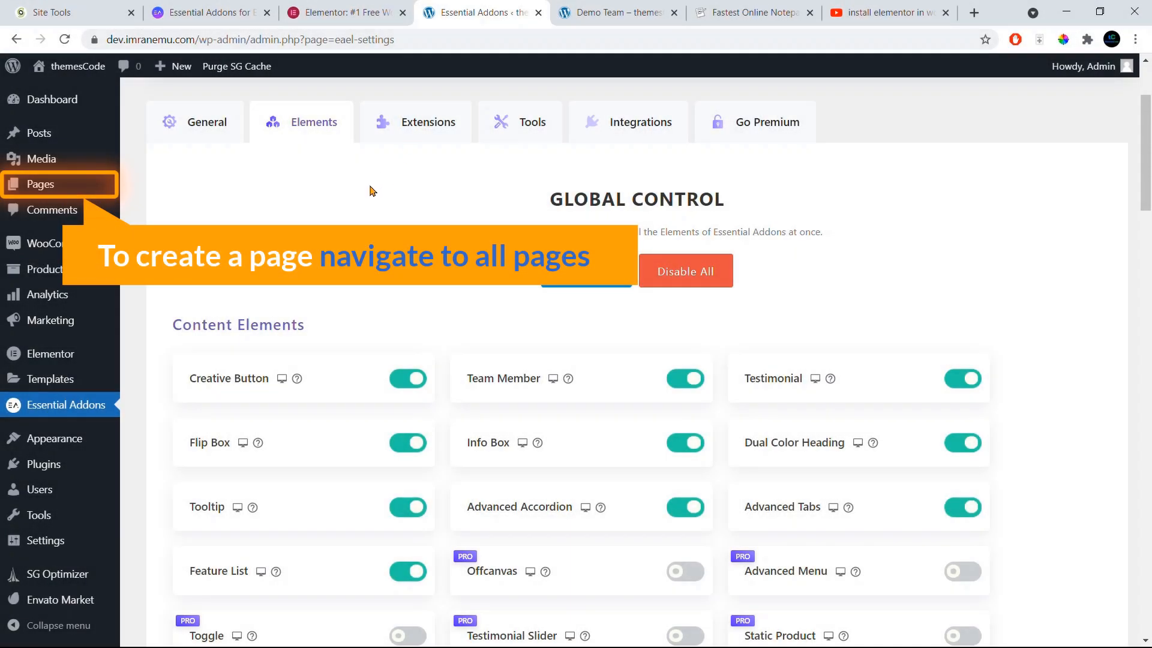
Step: Create a new page titled 'Team Members' and publish it
mouse_move(25, 189)
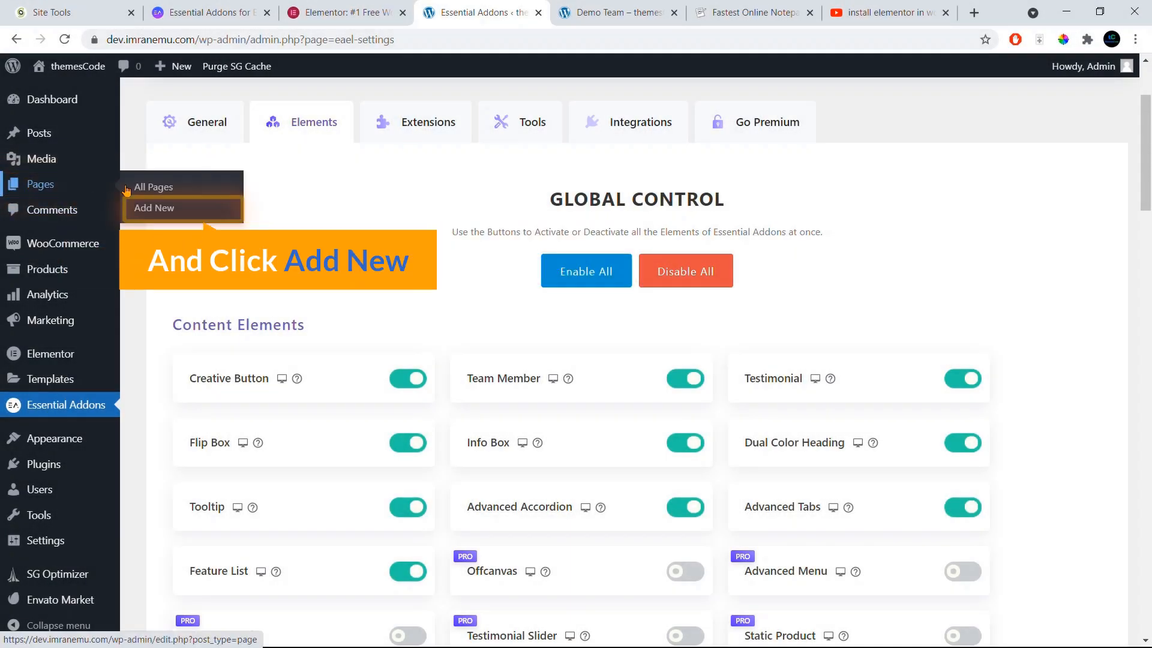
left_click(166, 211)
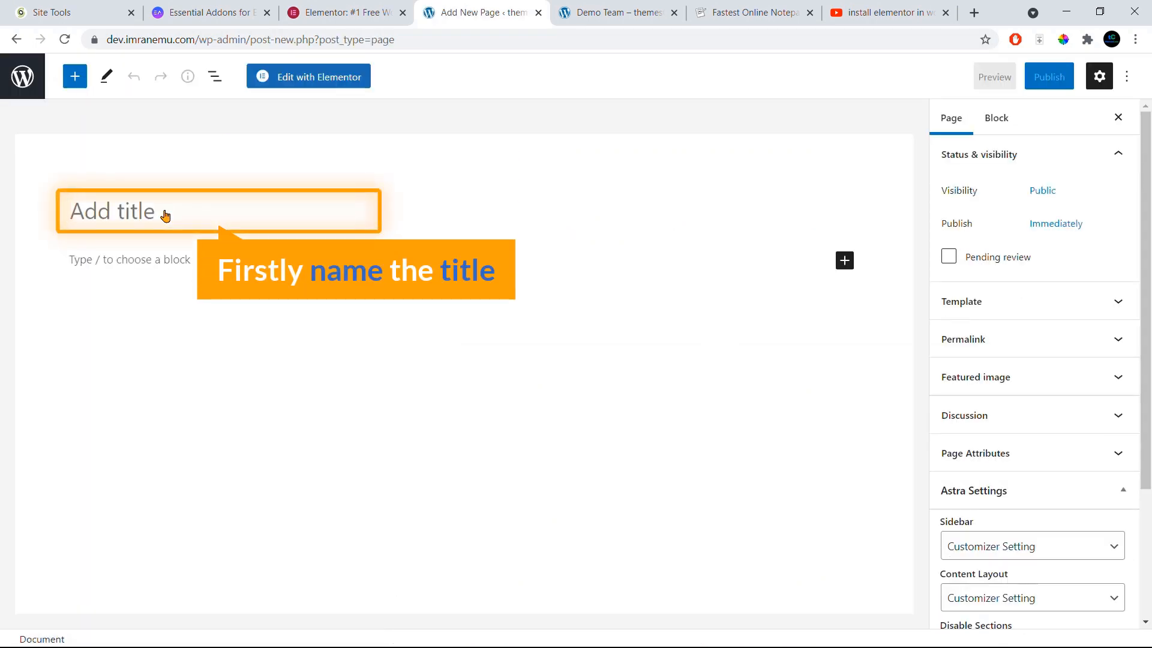
type("Team Members")
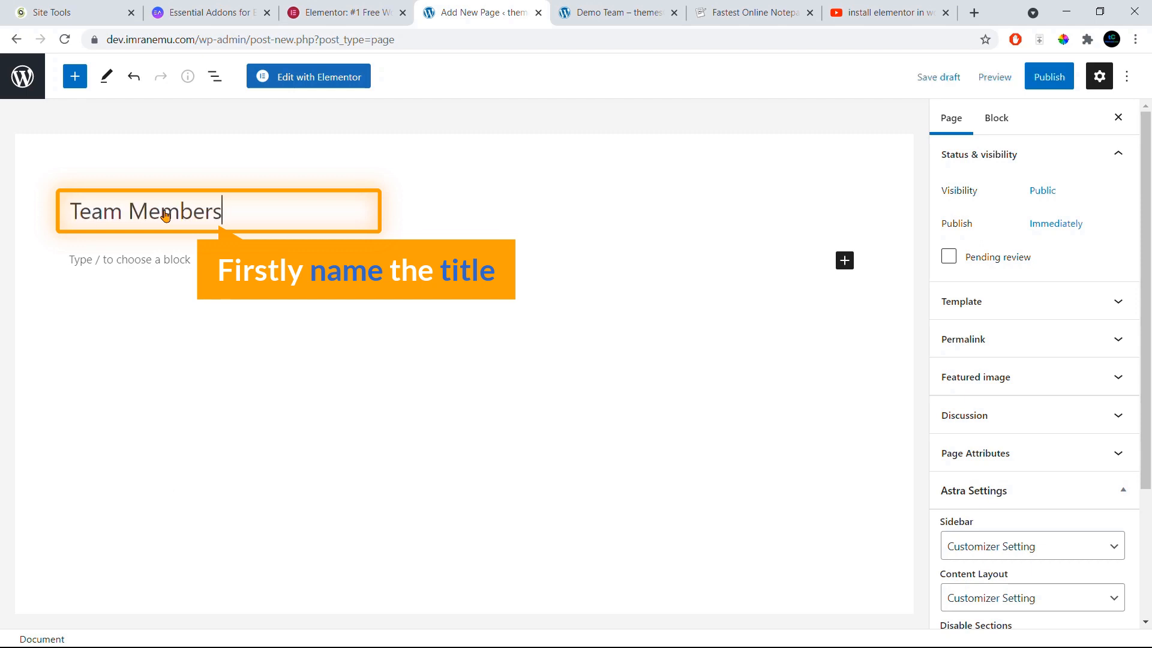
left_click(1050, 77)
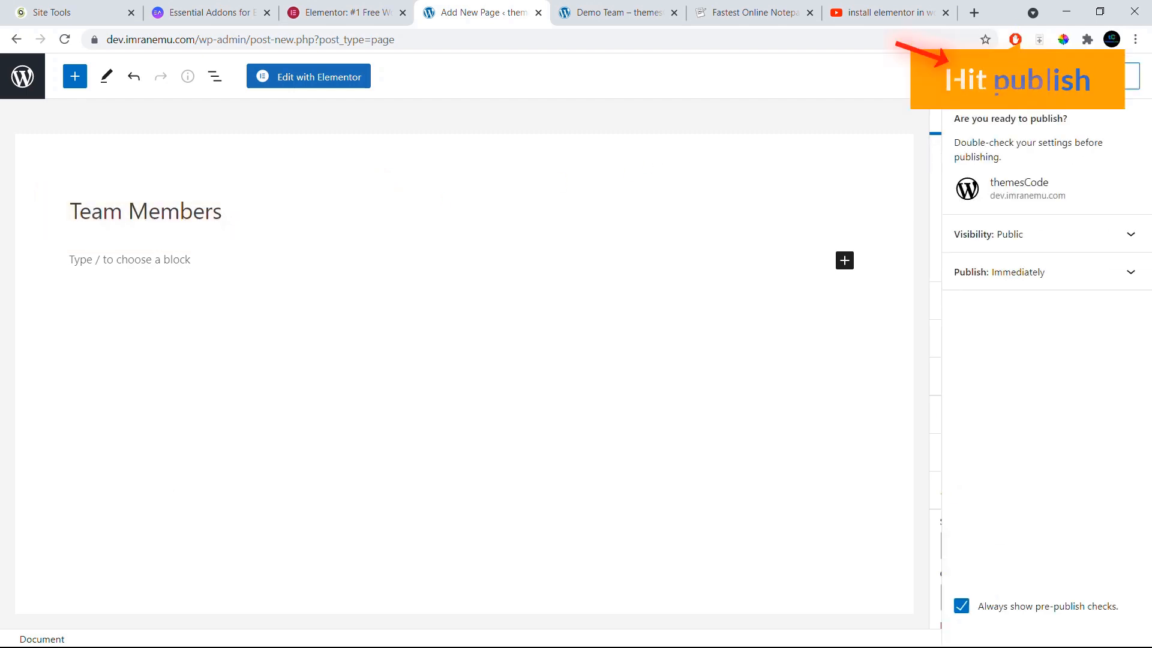
left_click(1010, 81)
left_click(1127, 75)
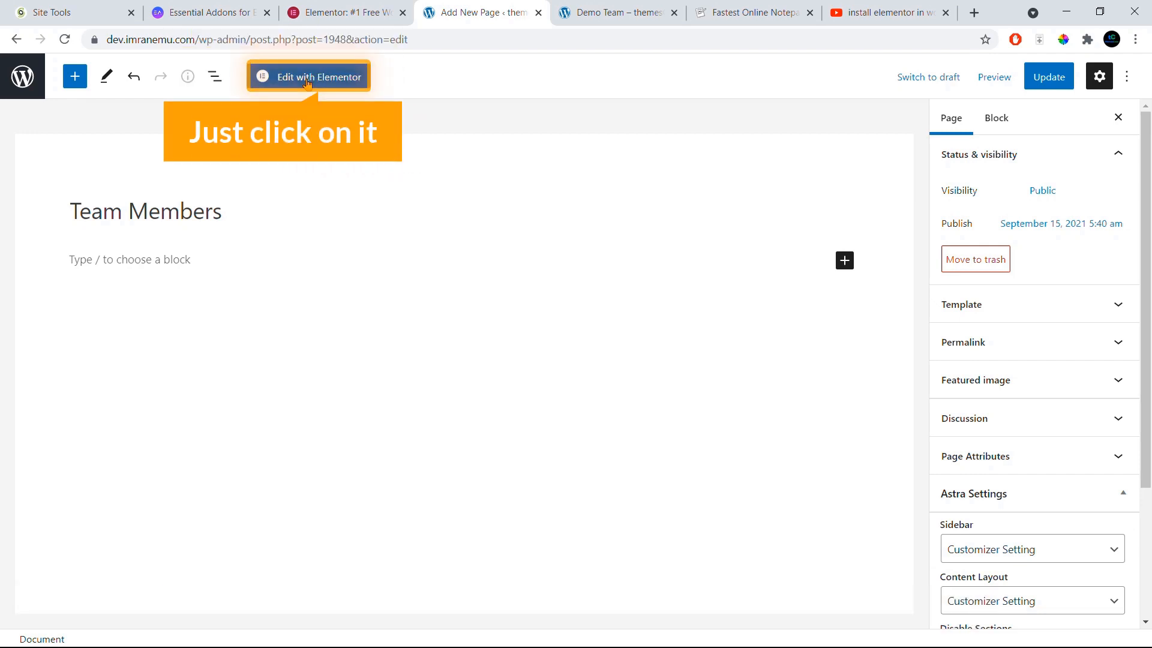
Step: Open Team Members in Elementor, set page layout to Elementor Full Width, and update
left_click(307, 79)
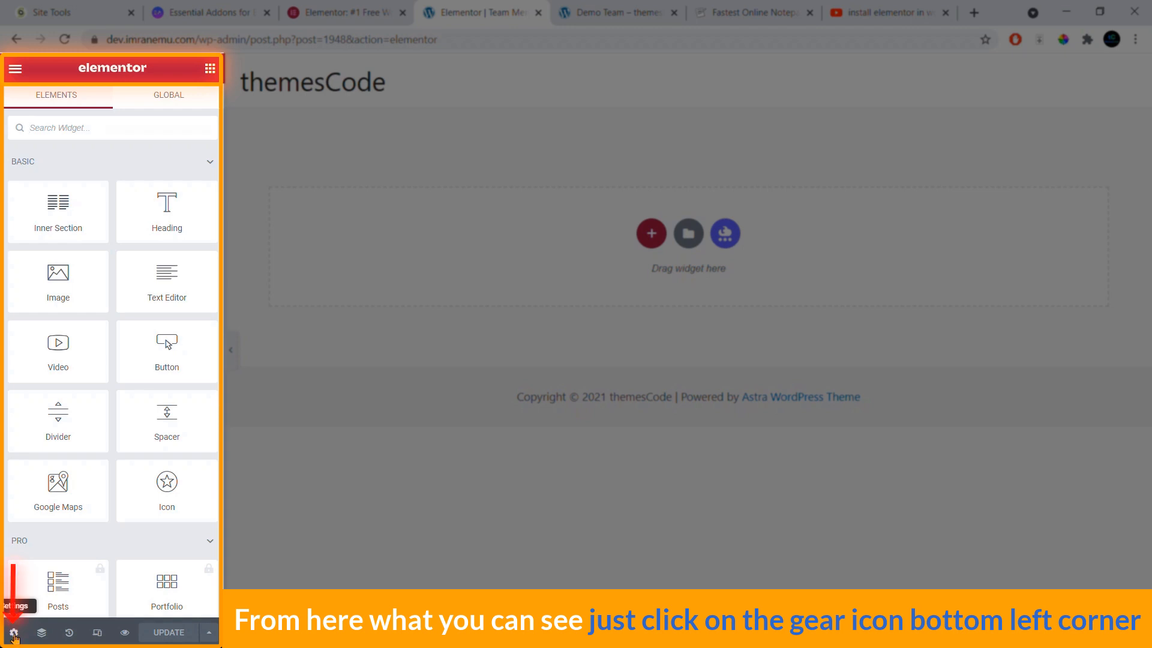
left_click(13, 633)
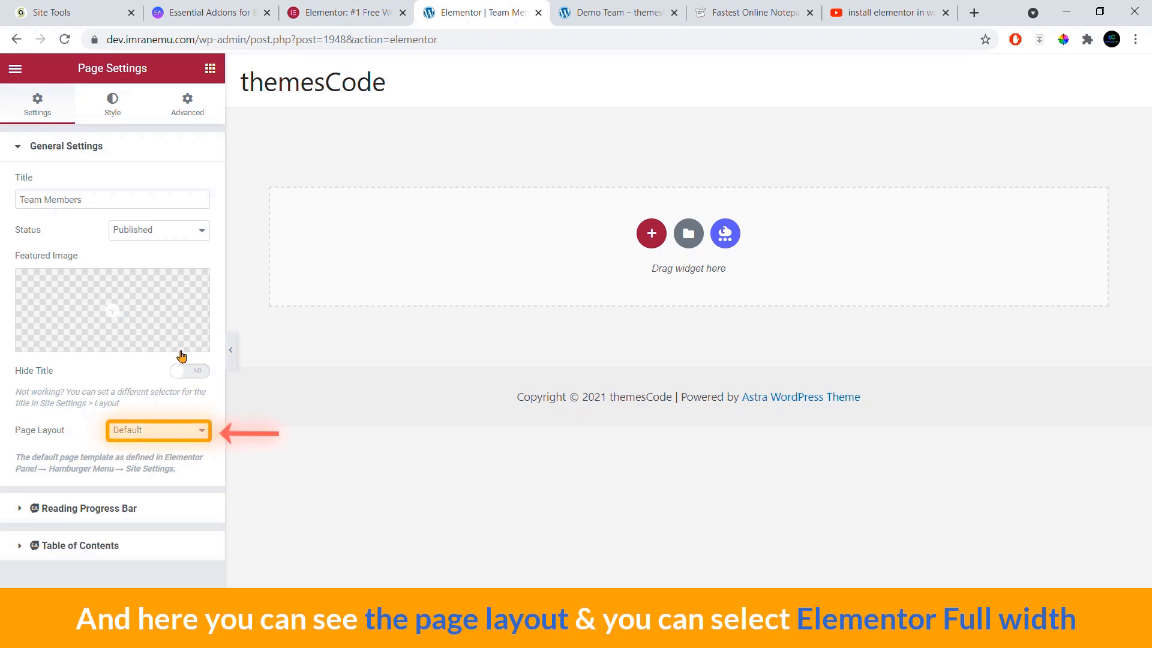
left_click(164, 437)
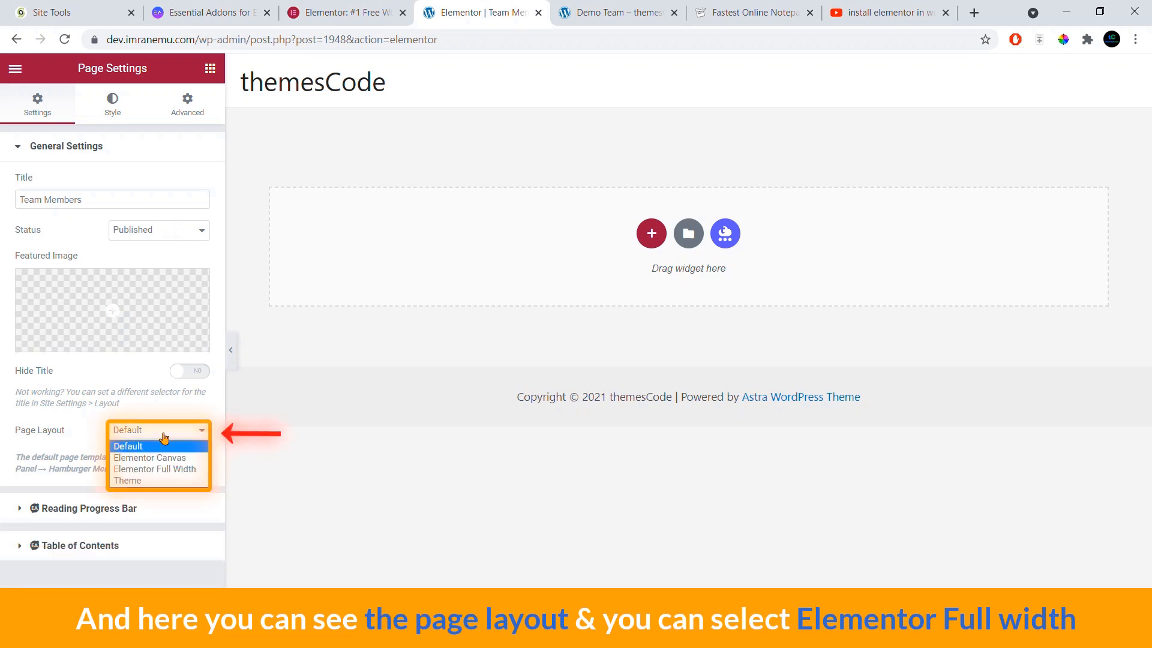
left_click(184, 470)
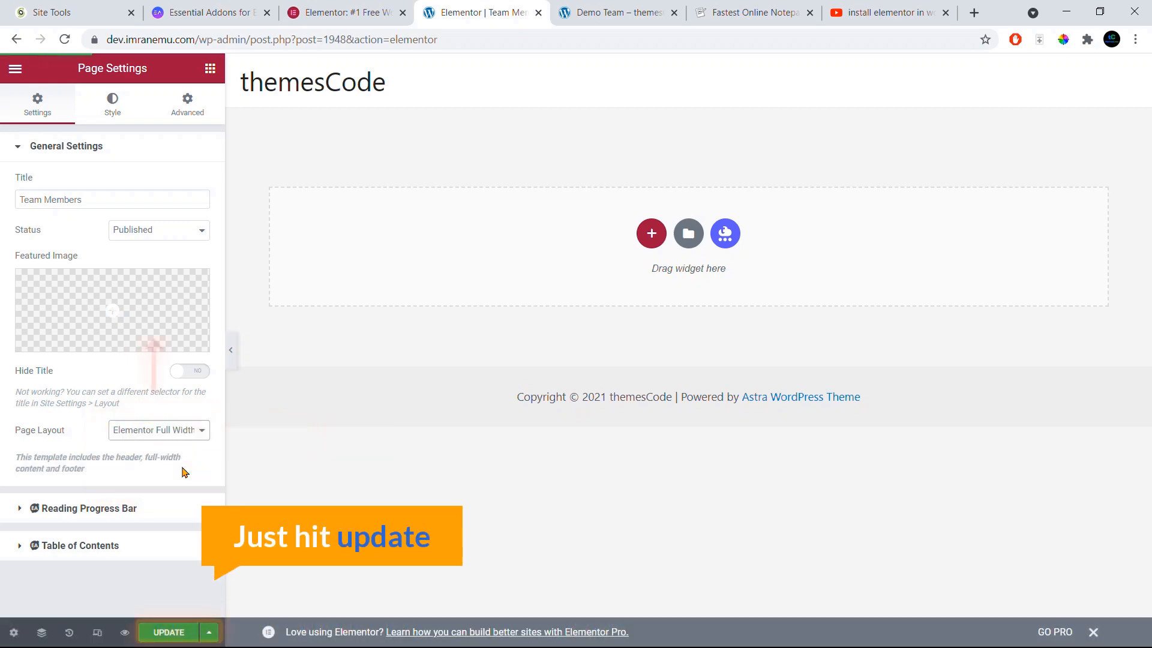
left_click(162, 633)
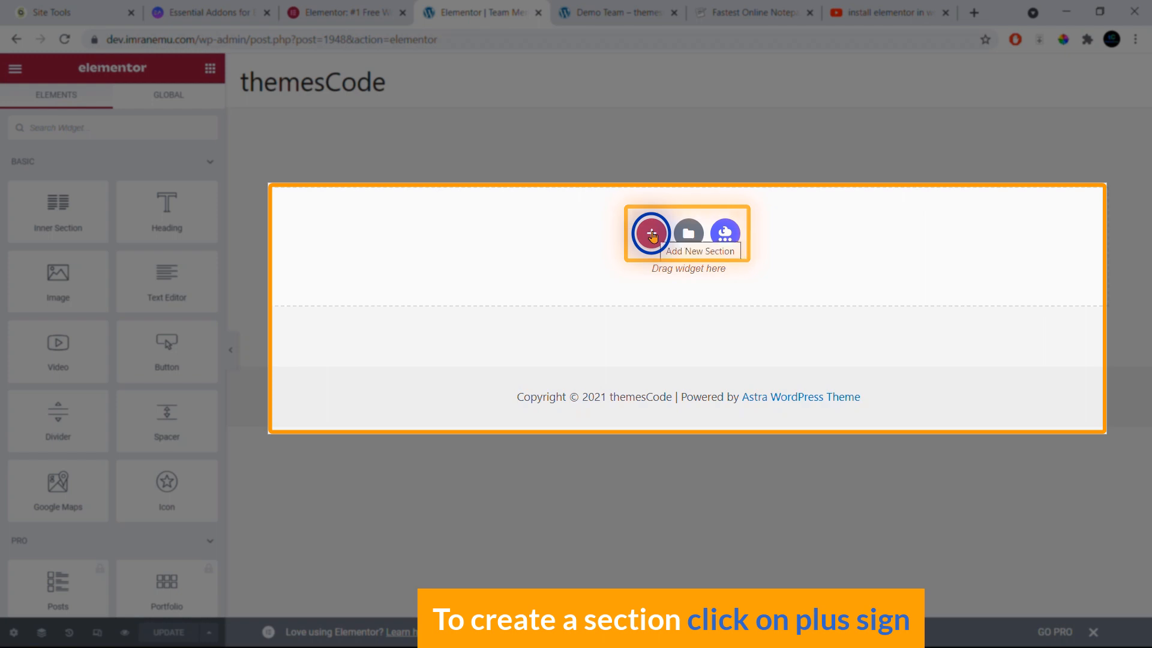
Step: Add a one-column section and bring up the widget list, checking the Demo Team page
left_click(651, 234)
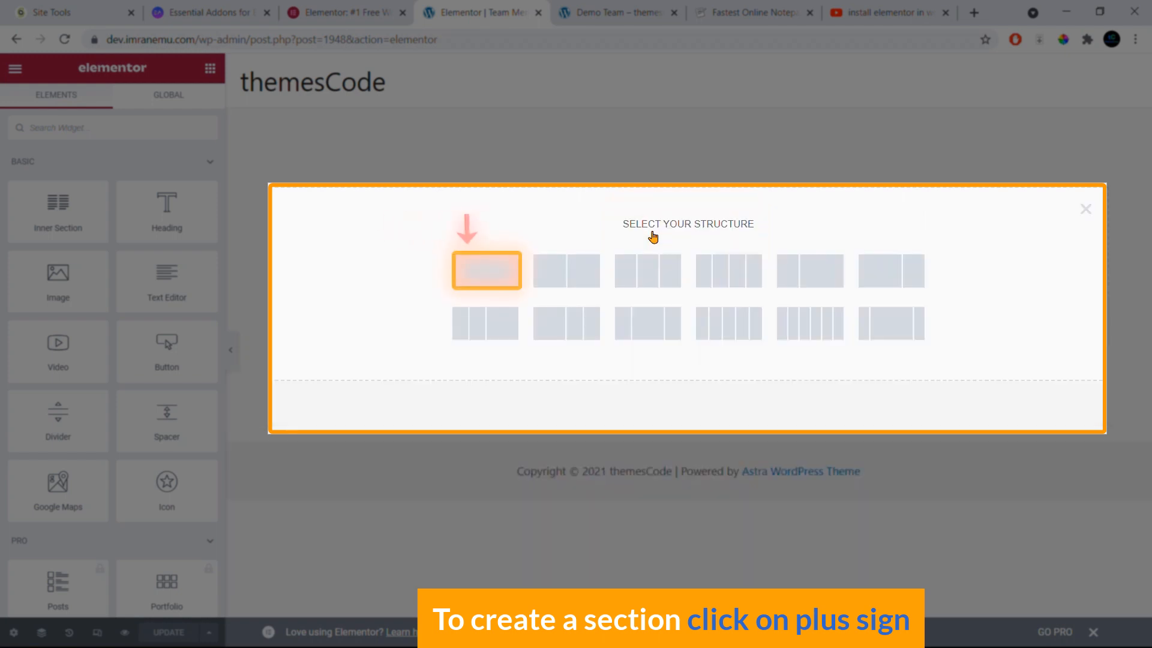
left_click(481, 274)
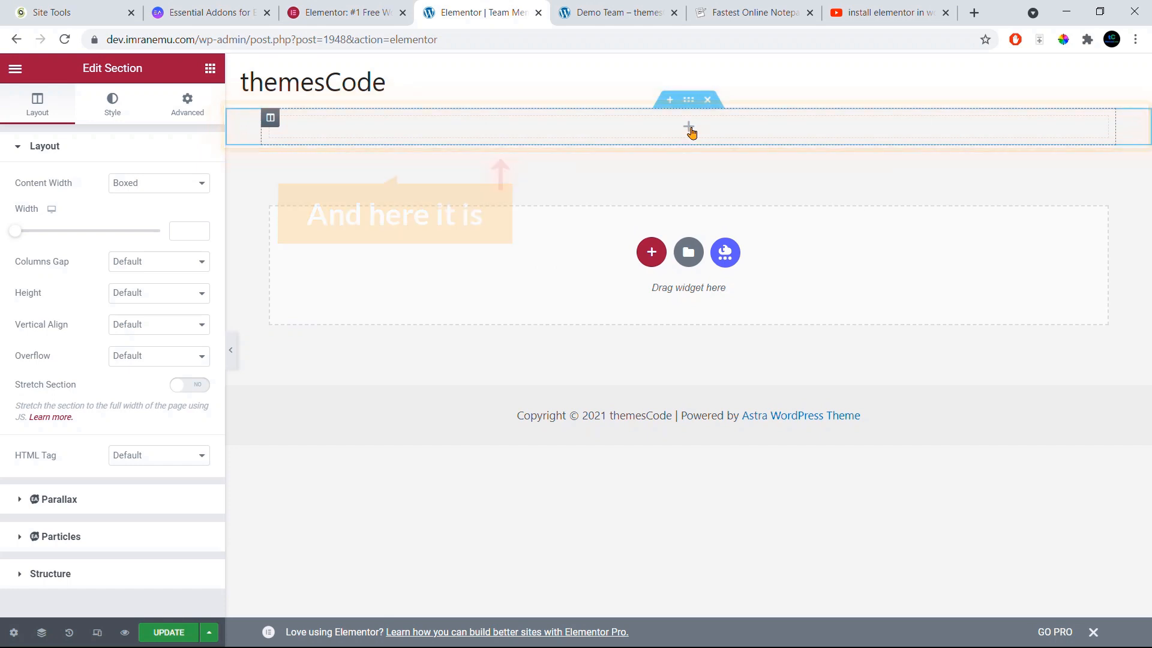
left_click(689, 128)
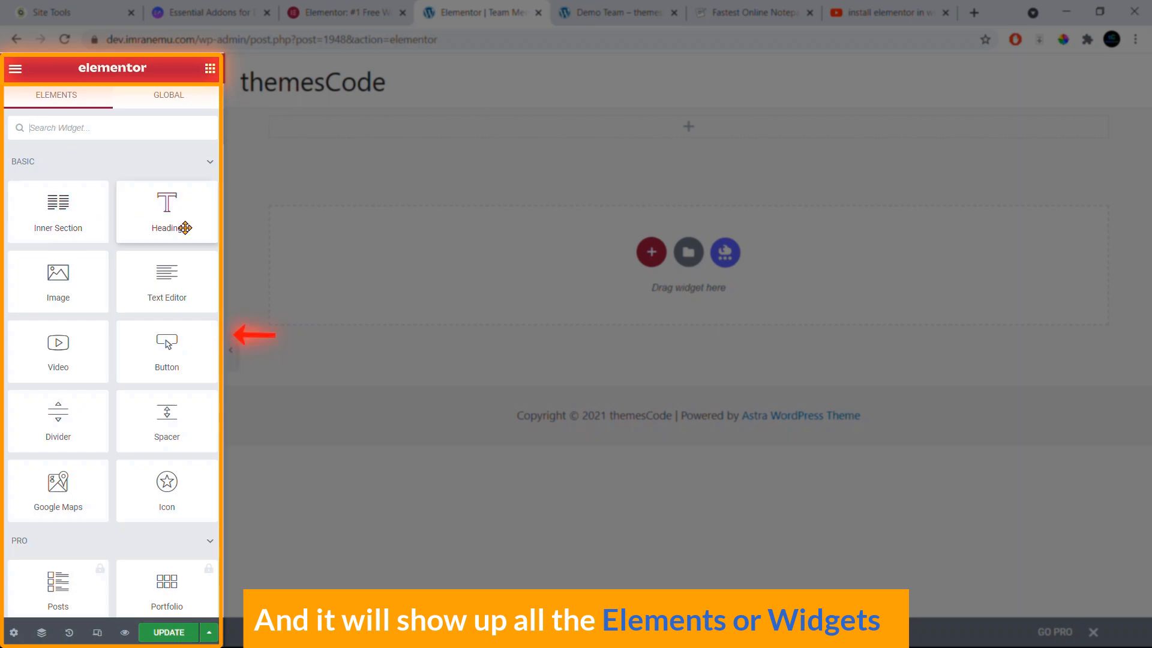
left_click(646, 16)
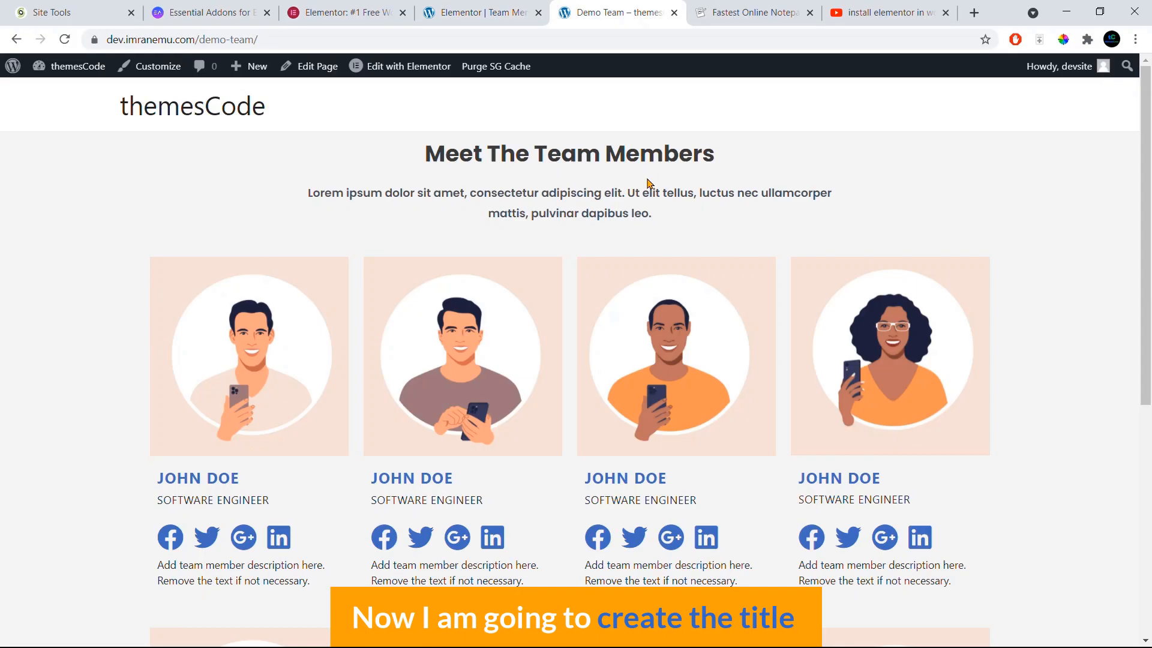
left_click(460, 5)
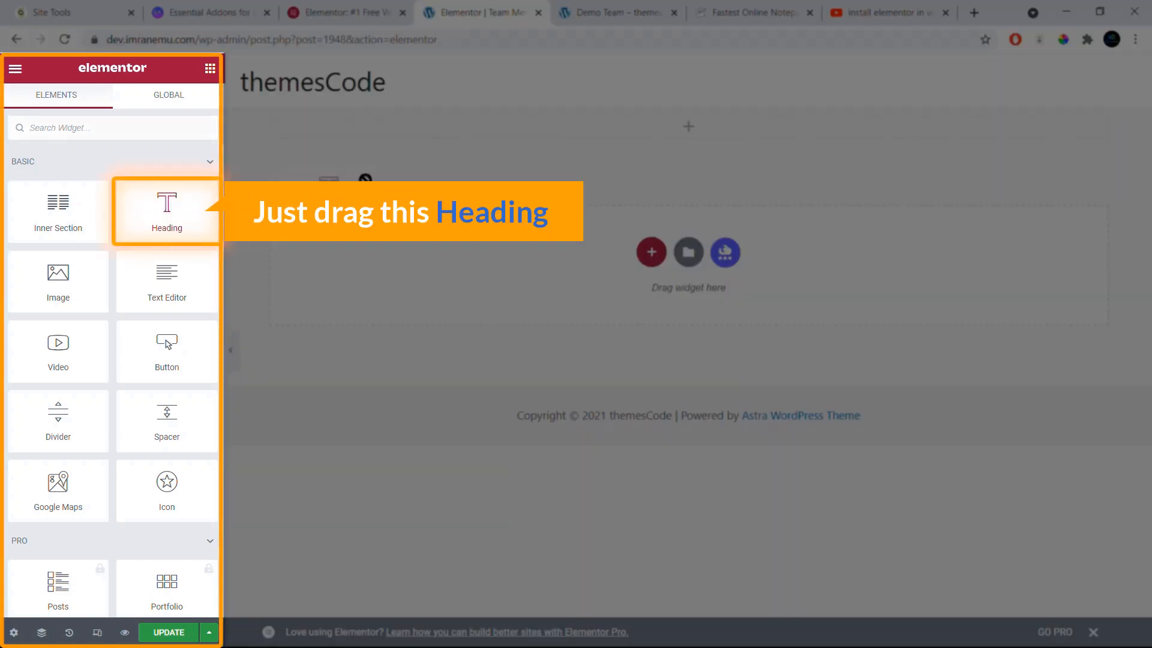
Step: Add a centre-aligned Heading widget reading 'Meet Our Team Members'
left_click_drag(167, 207, 693, 131)
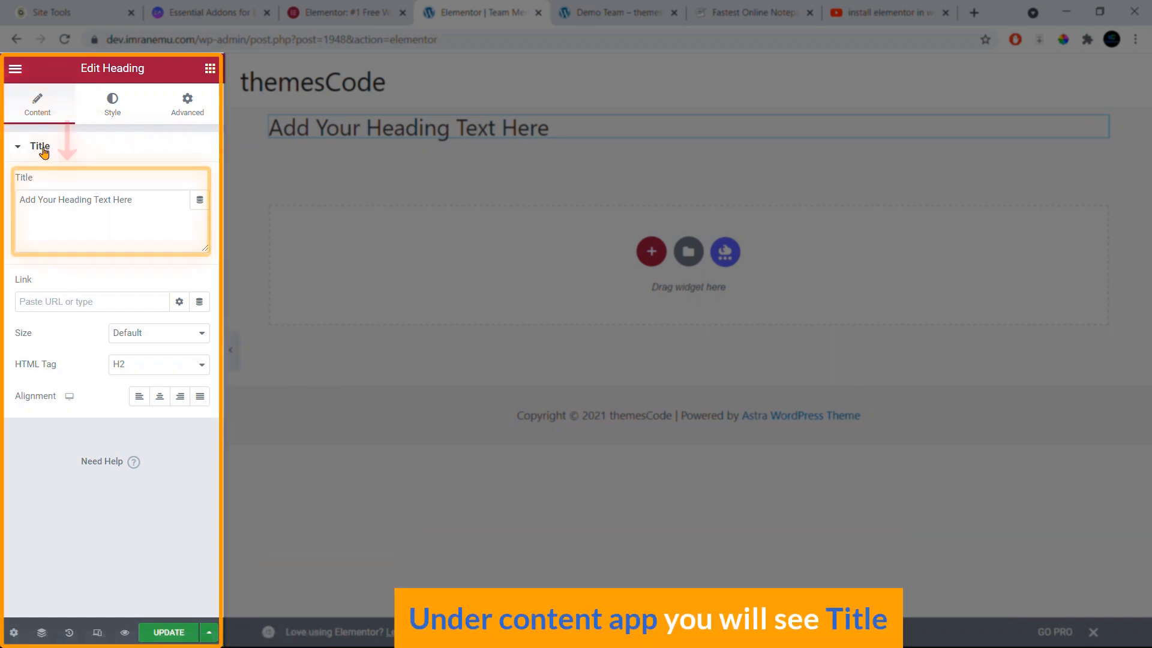
left_click(67, 220)
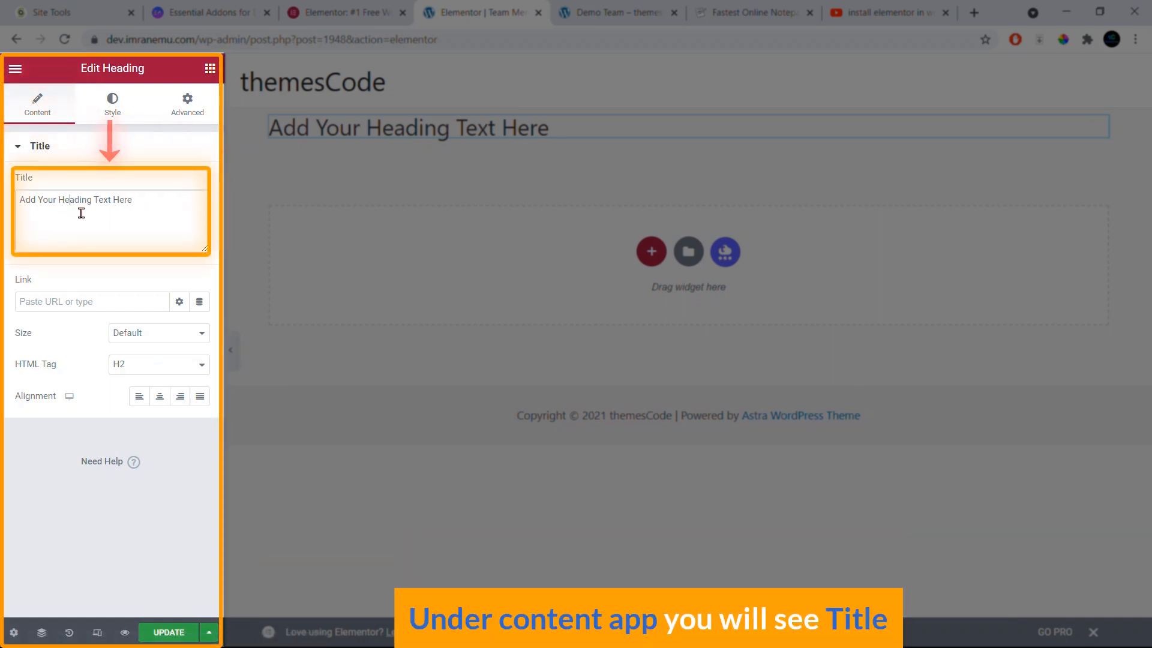
left_click_drag(139, 204, 7, 205)
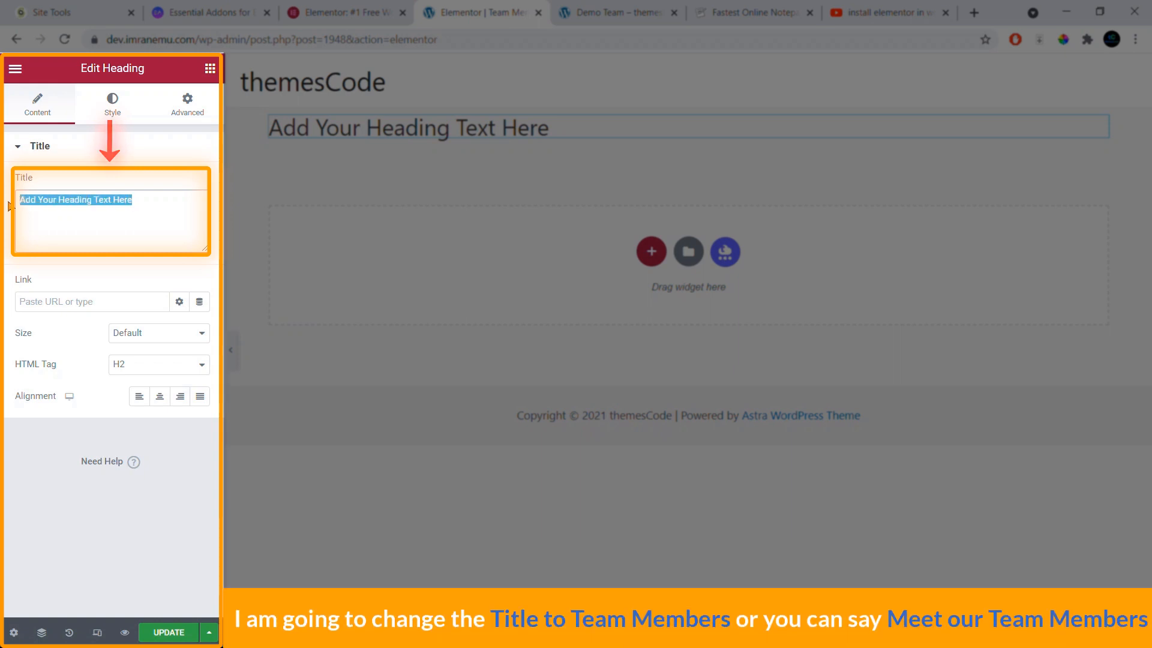
type("Team Members")
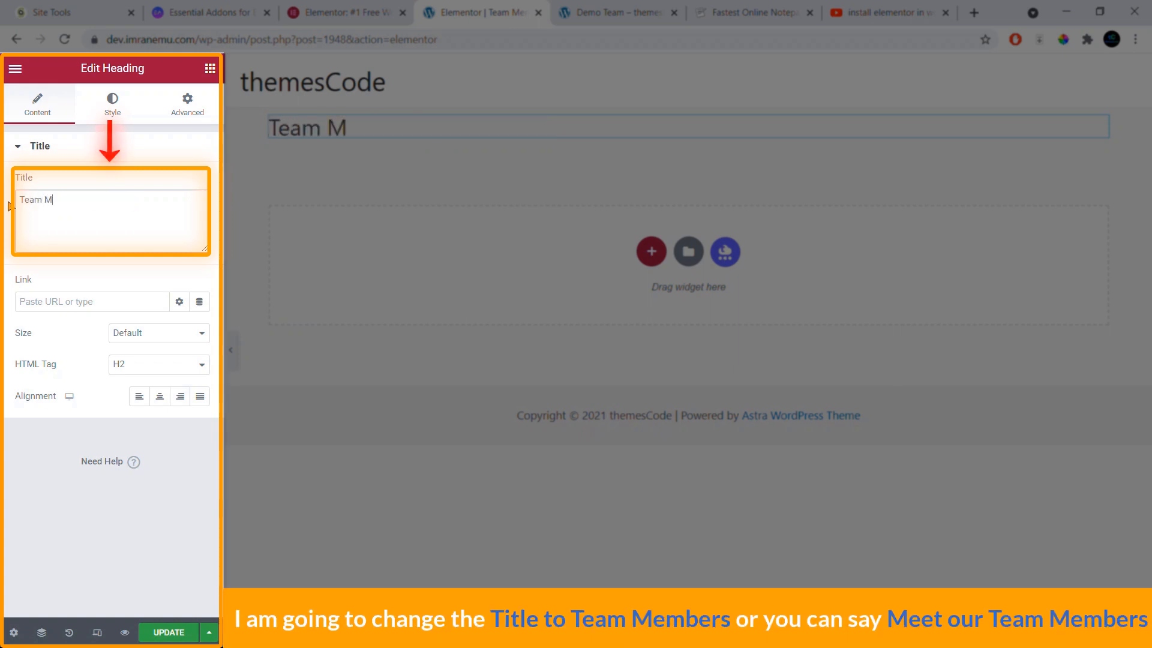
left_click(16, 200)
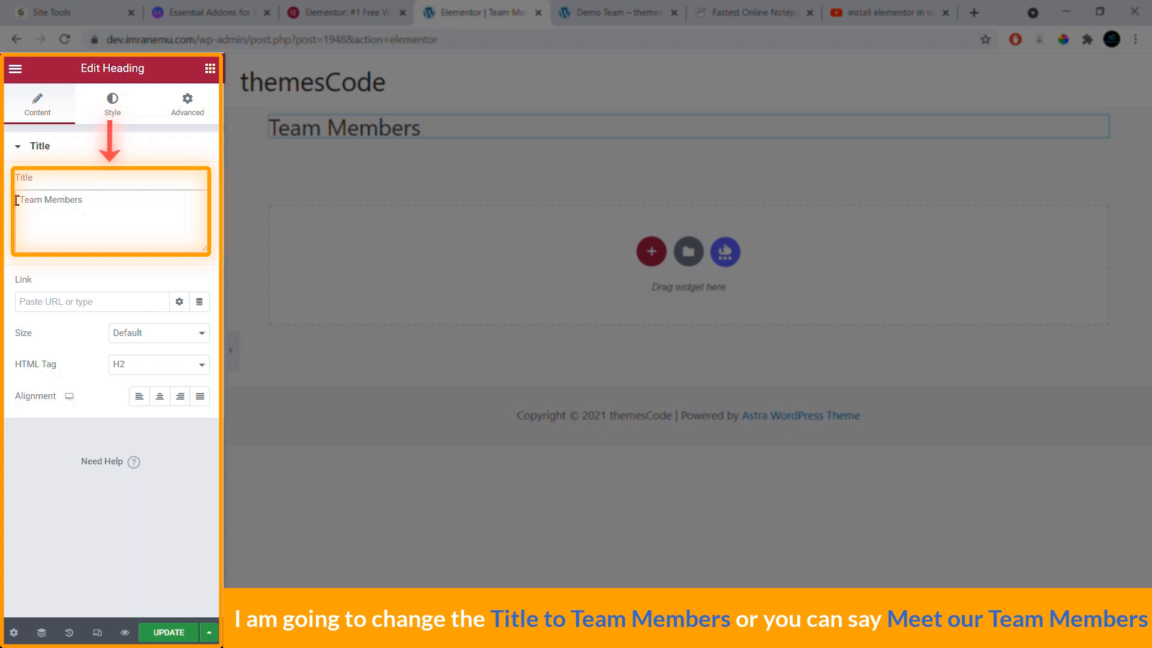
type("Meet Our")
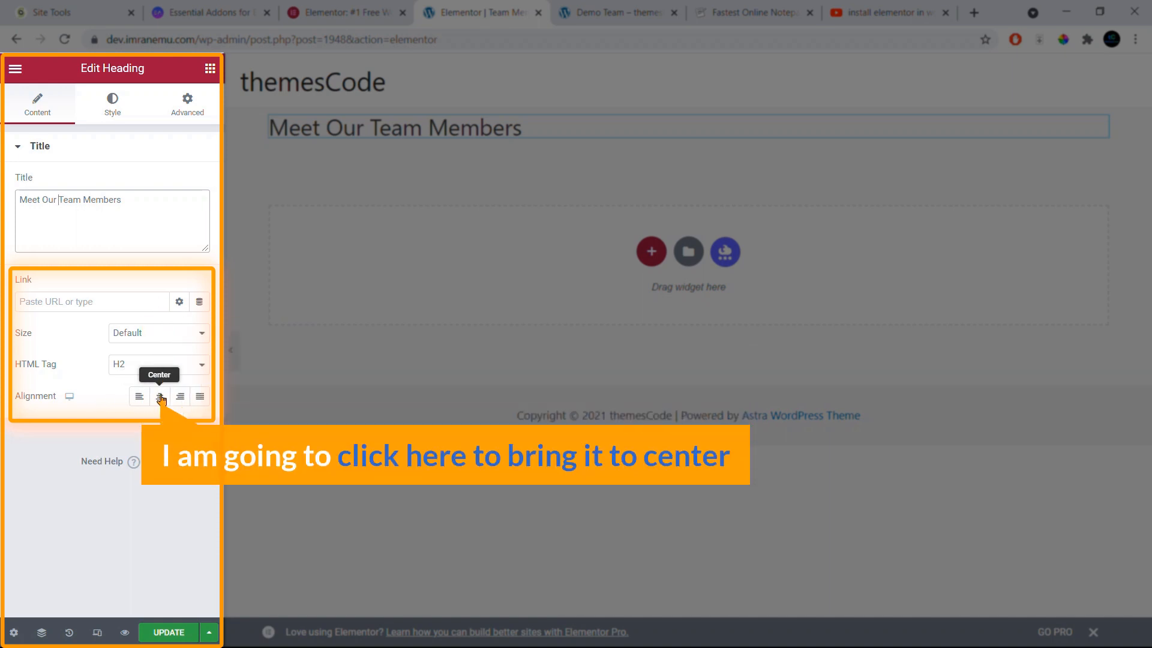
left_click(160, 396)
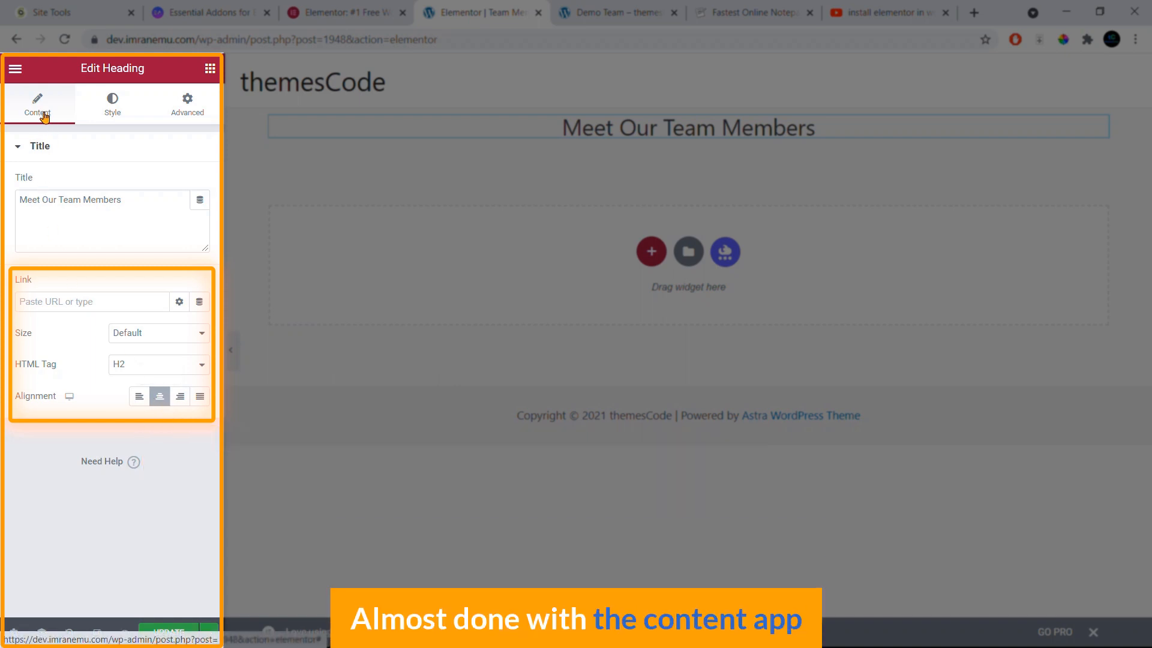
Step: Set the heading's typography font family to Poppins
left_click(112, 105)
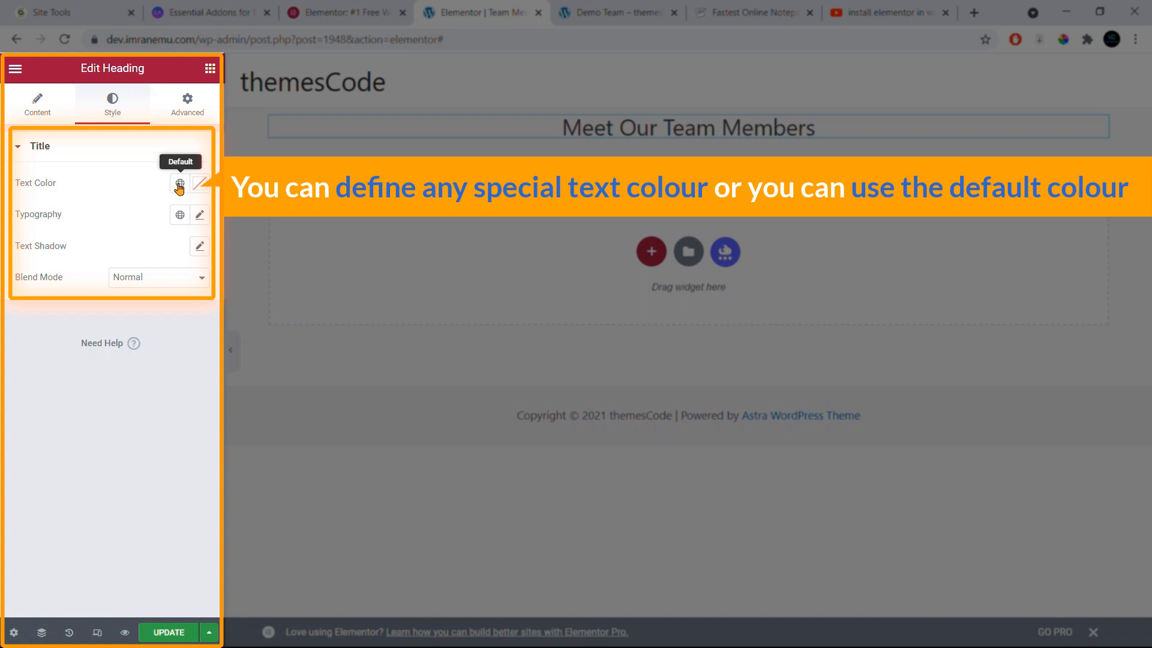
left_click(201, 217)
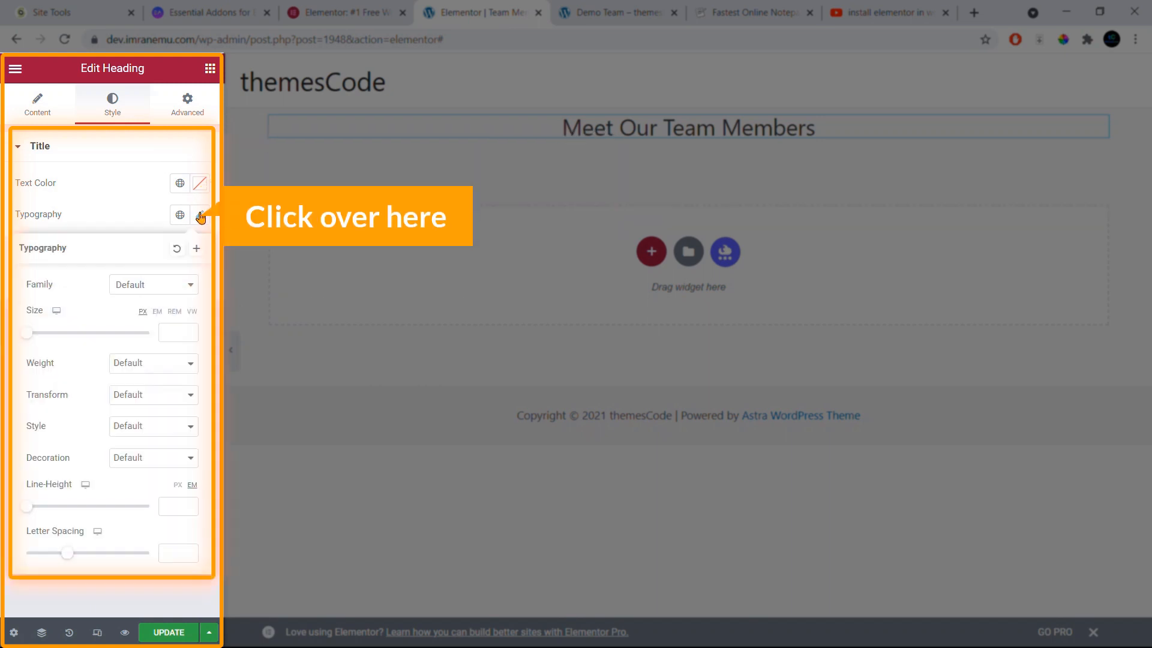
left_click(166, 291)
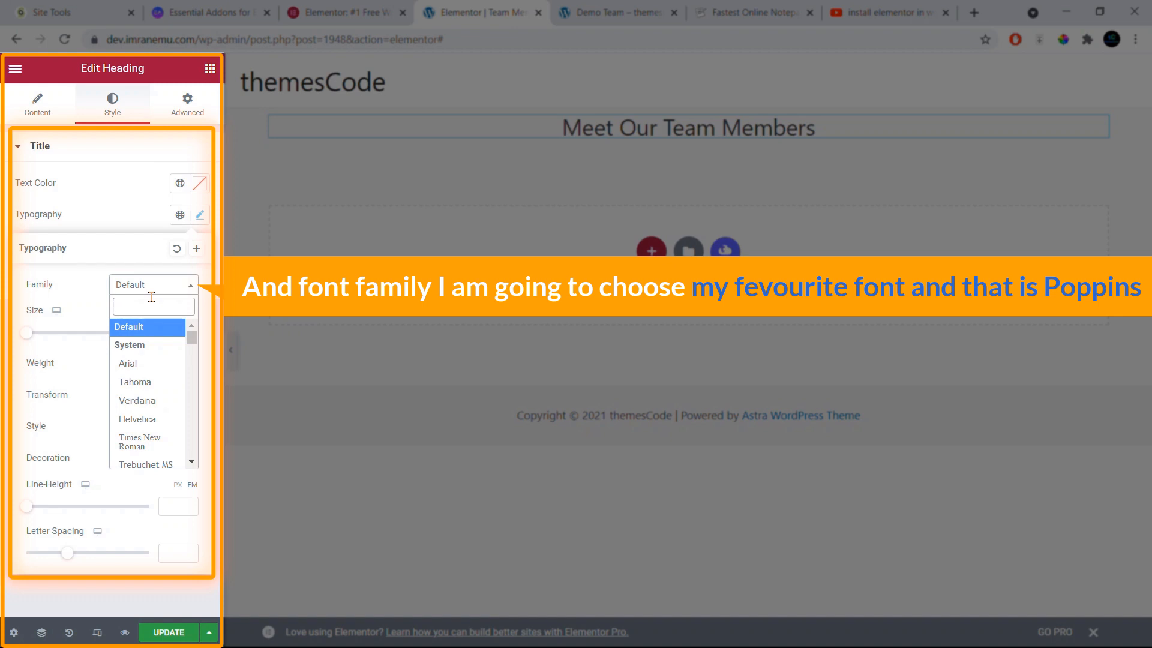
type("popp")
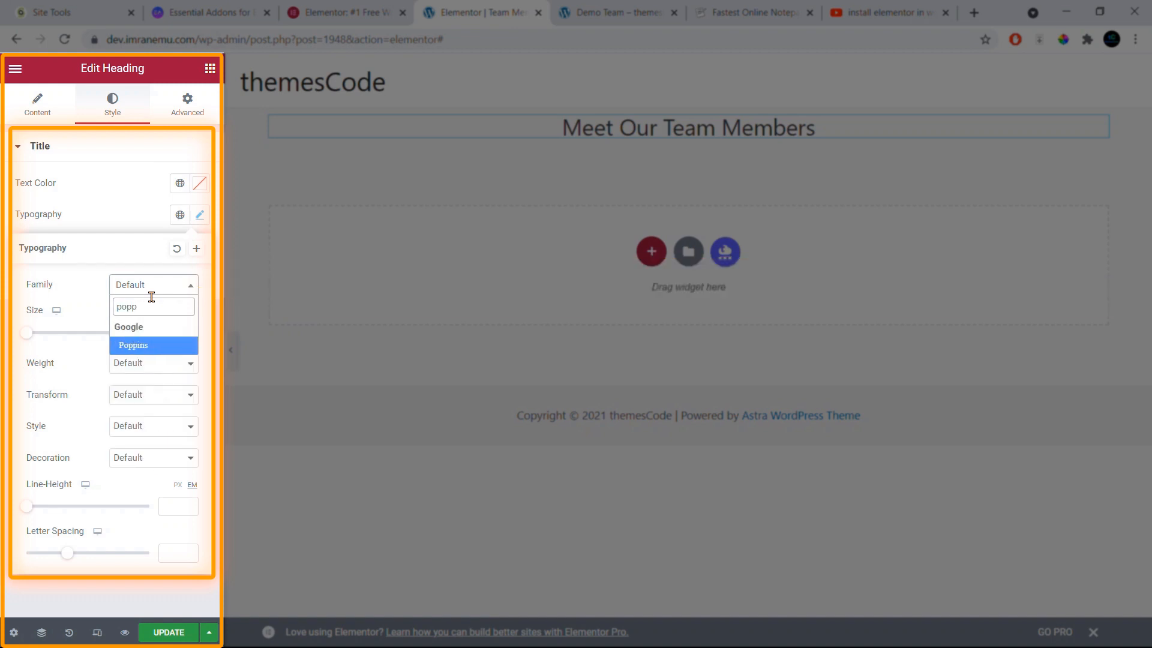
left_click(145, 346)
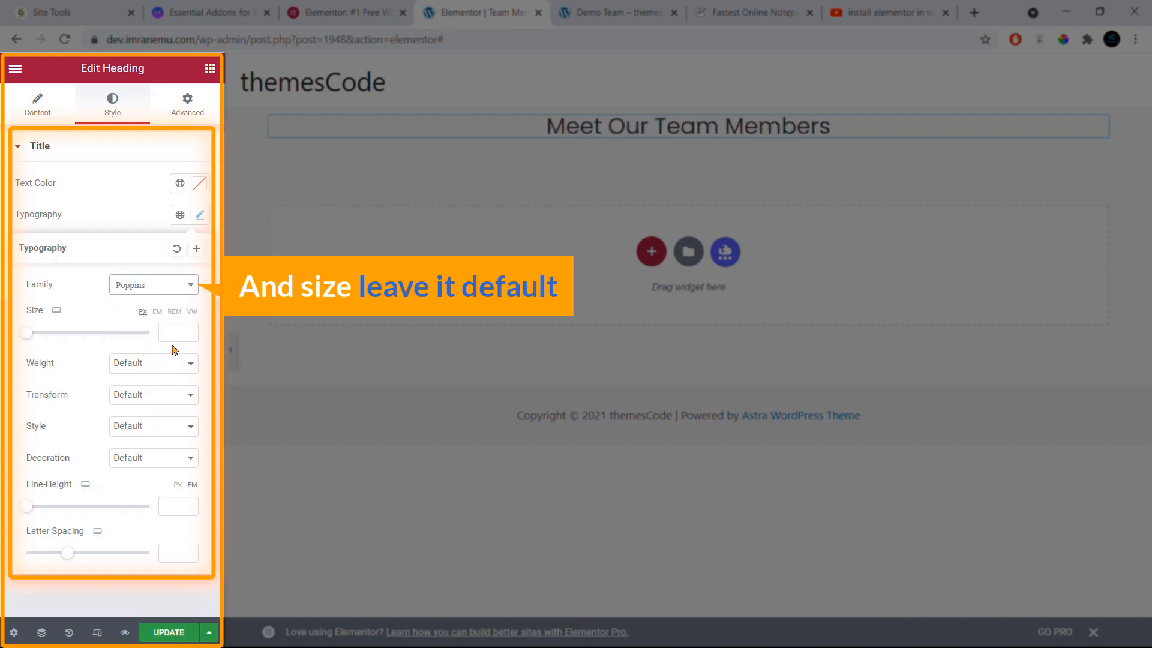
Step: Give the heading font weight 700, Uppercase transform and Default decoration
left_click(154, 364)
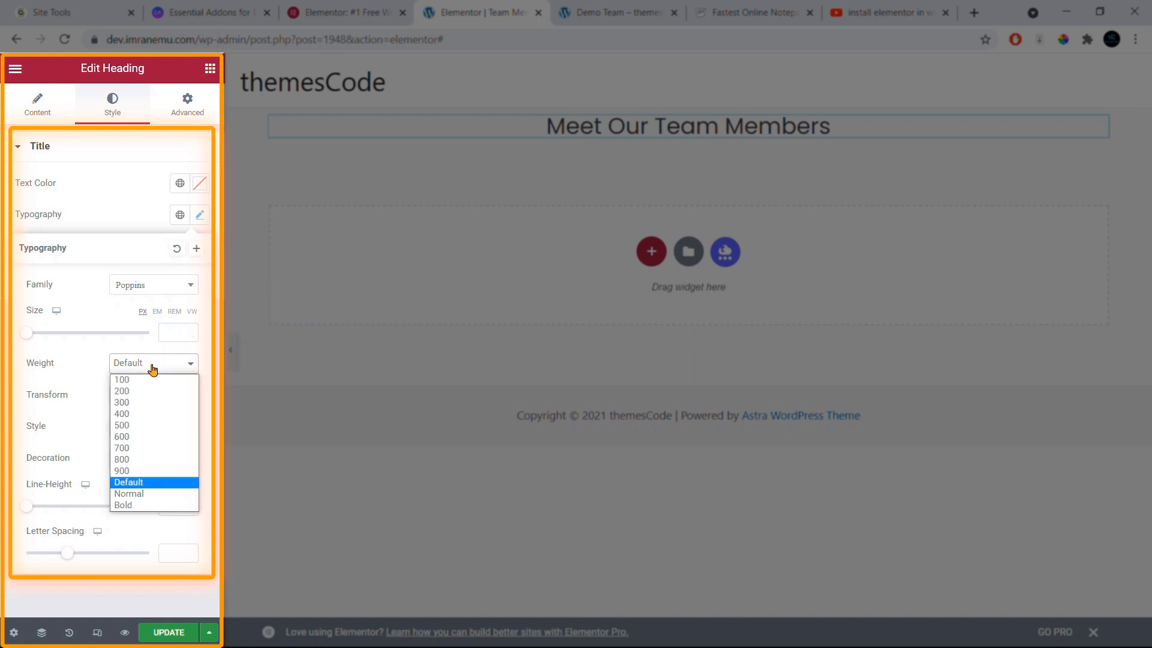
left_click(123, 460)
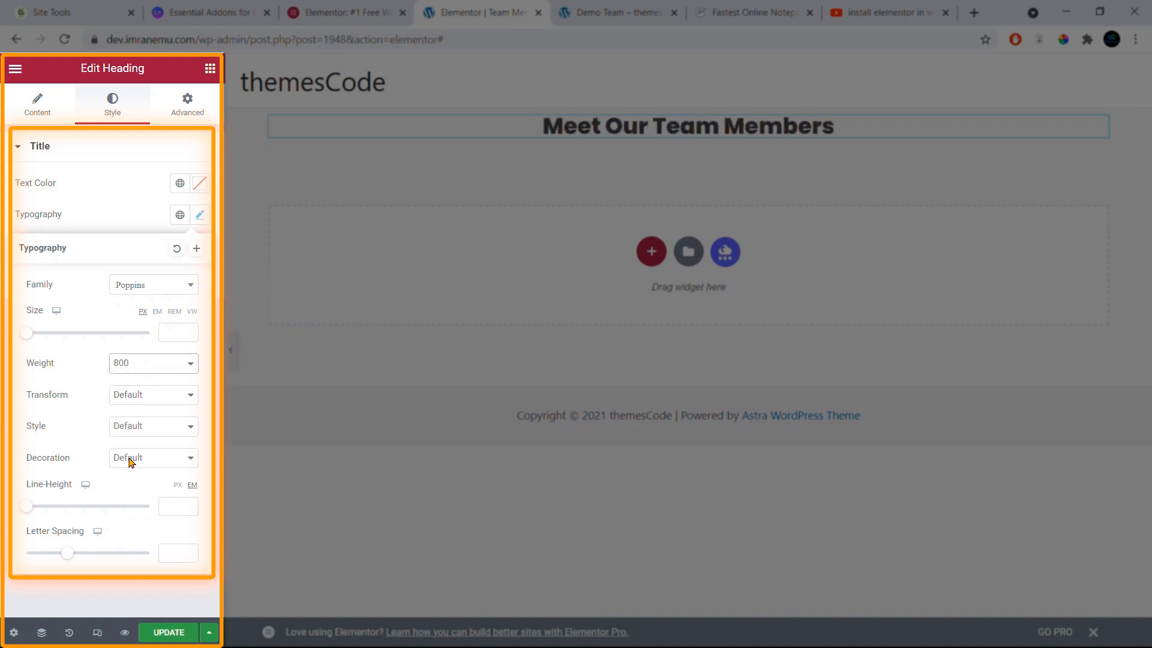
left_click(160, 367)
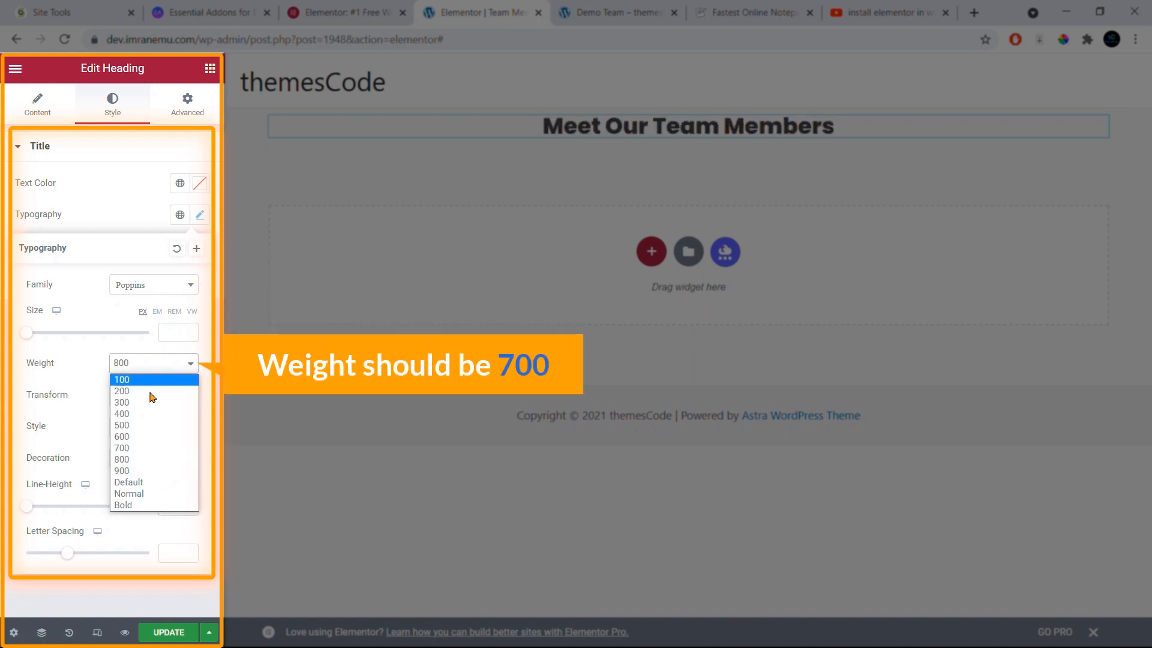
left_click(126, 448)
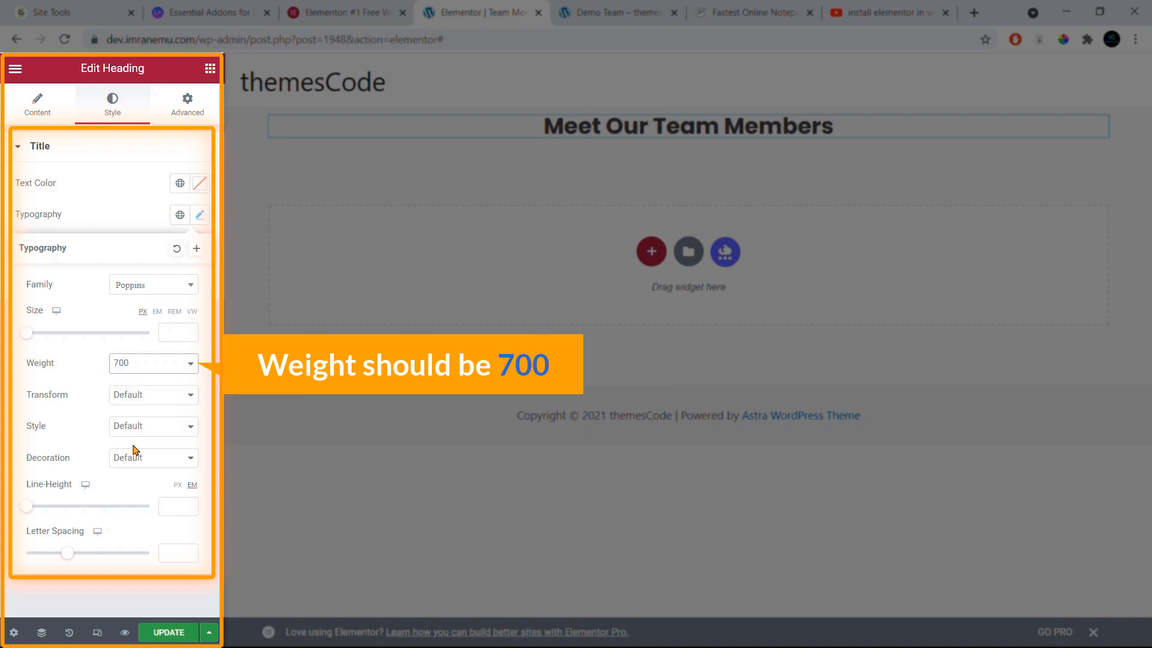
left_click(179, 397)
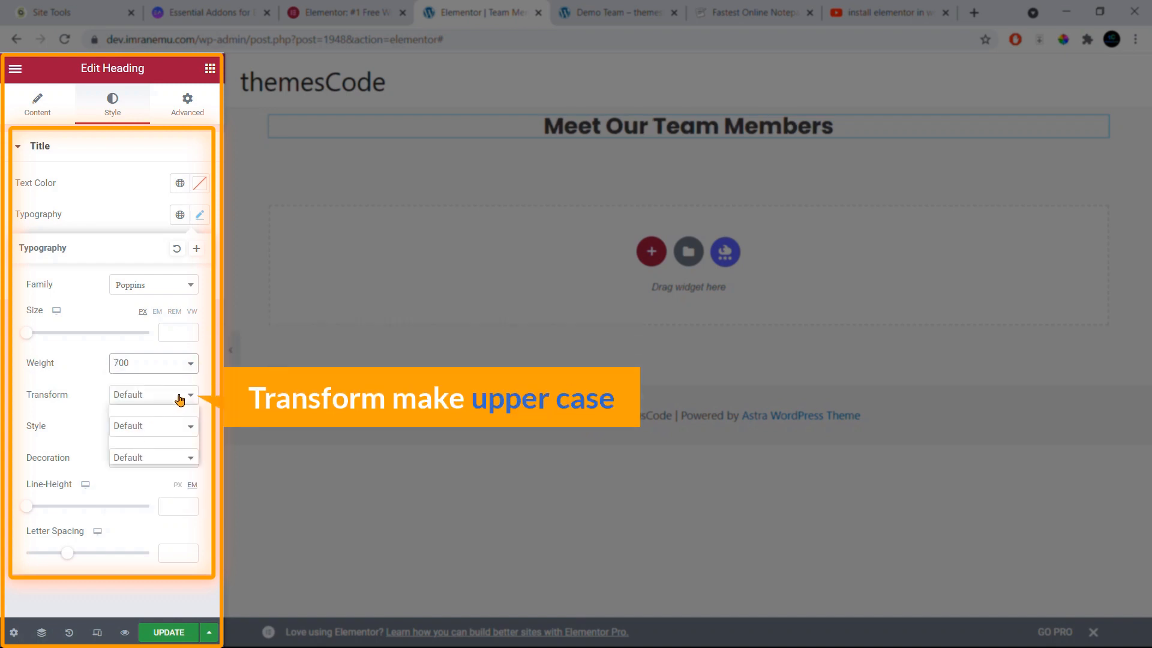
left_click(172, 421)
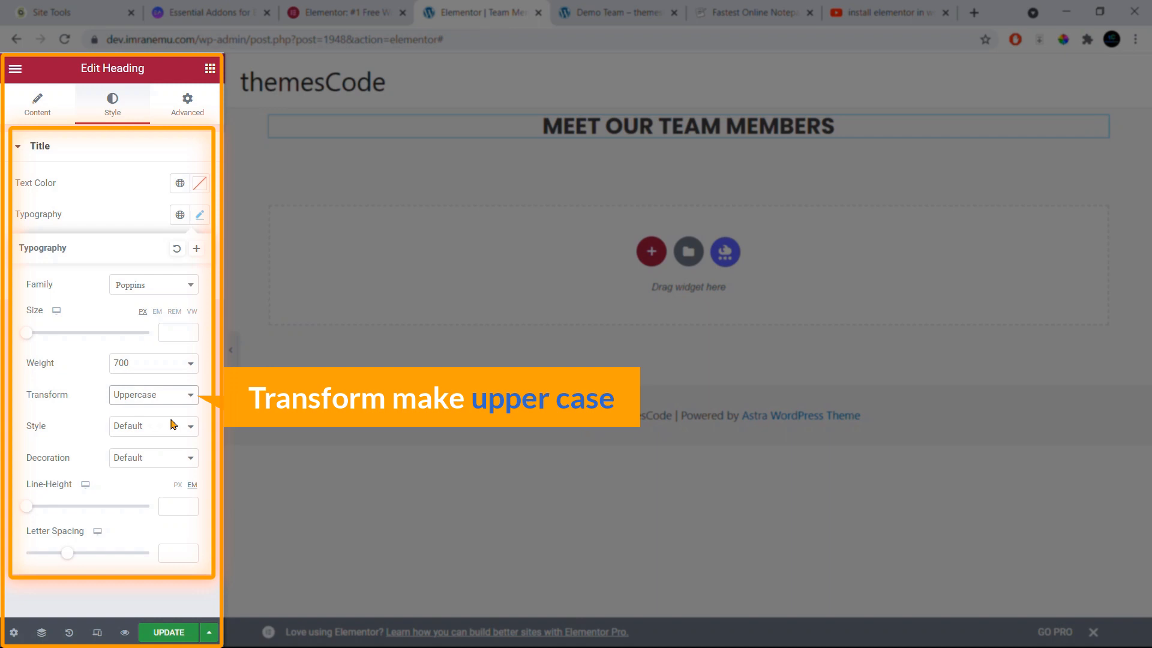
left_click(159, 457)
left_click(158, 466)
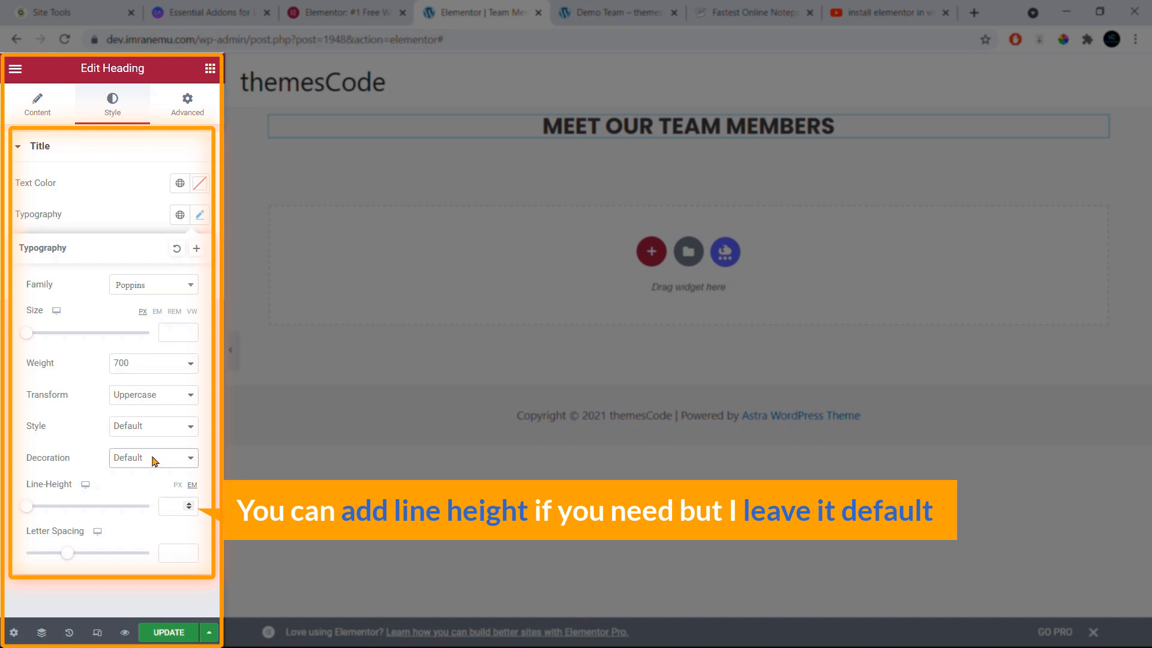
left_click(134, 186)
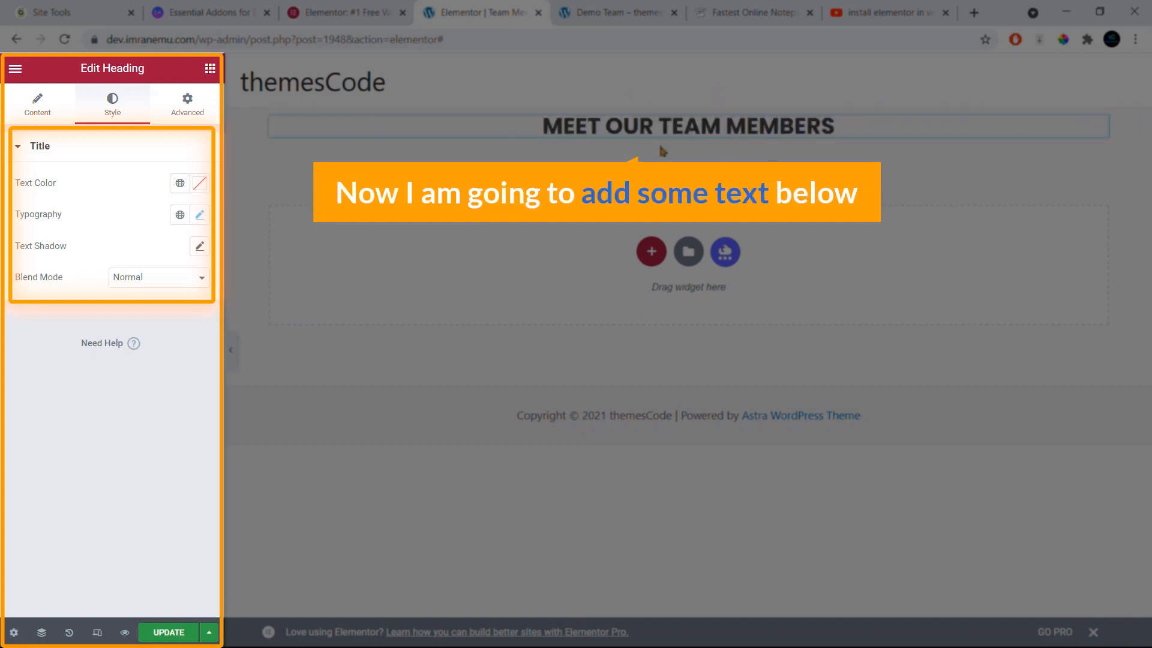
Step: Add a Text Editor widget below the heading and set its Columns to 1
left_click(210, 69)
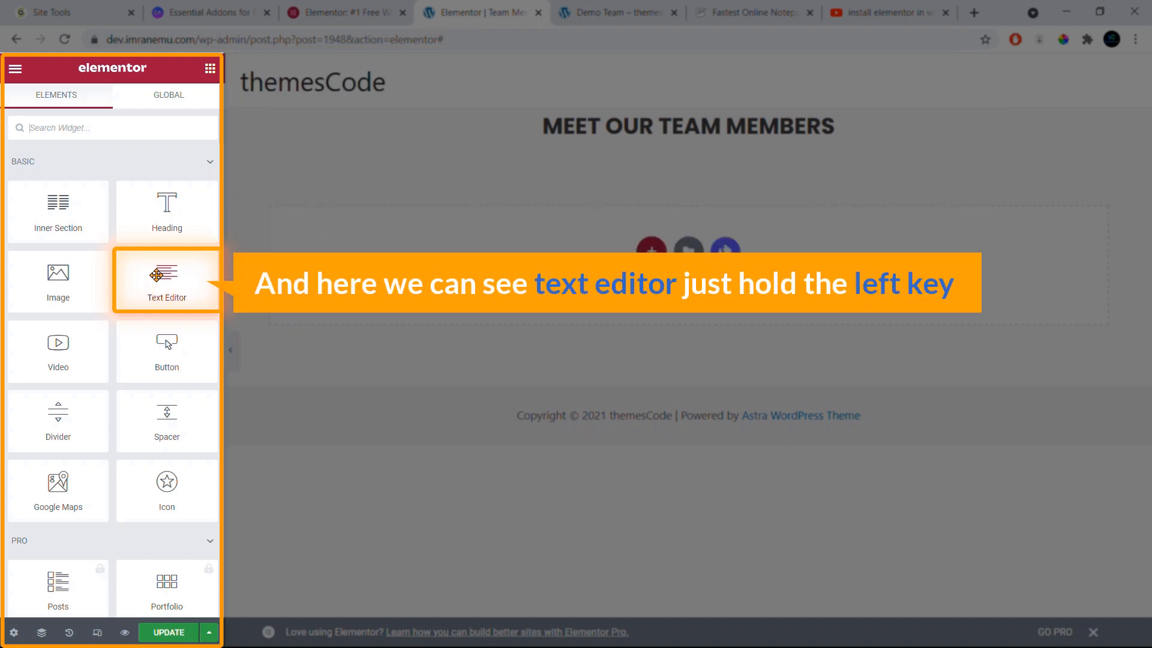
left_click_drag(156, 274, 627, 134)
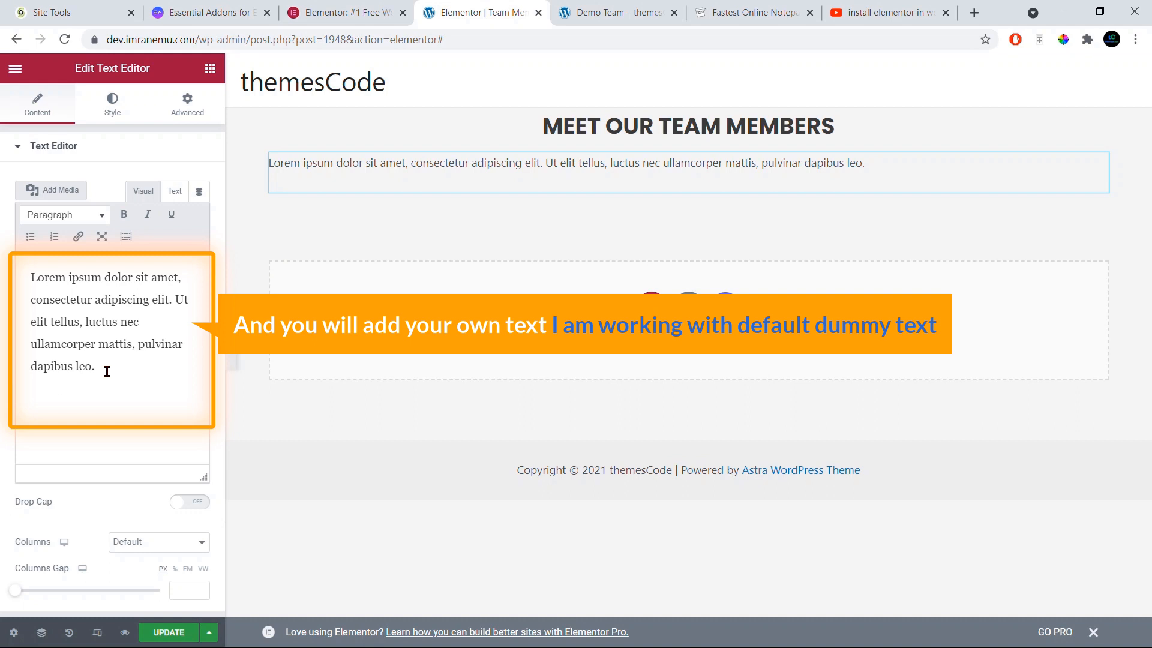
scroll(123, 540, "down", 2)
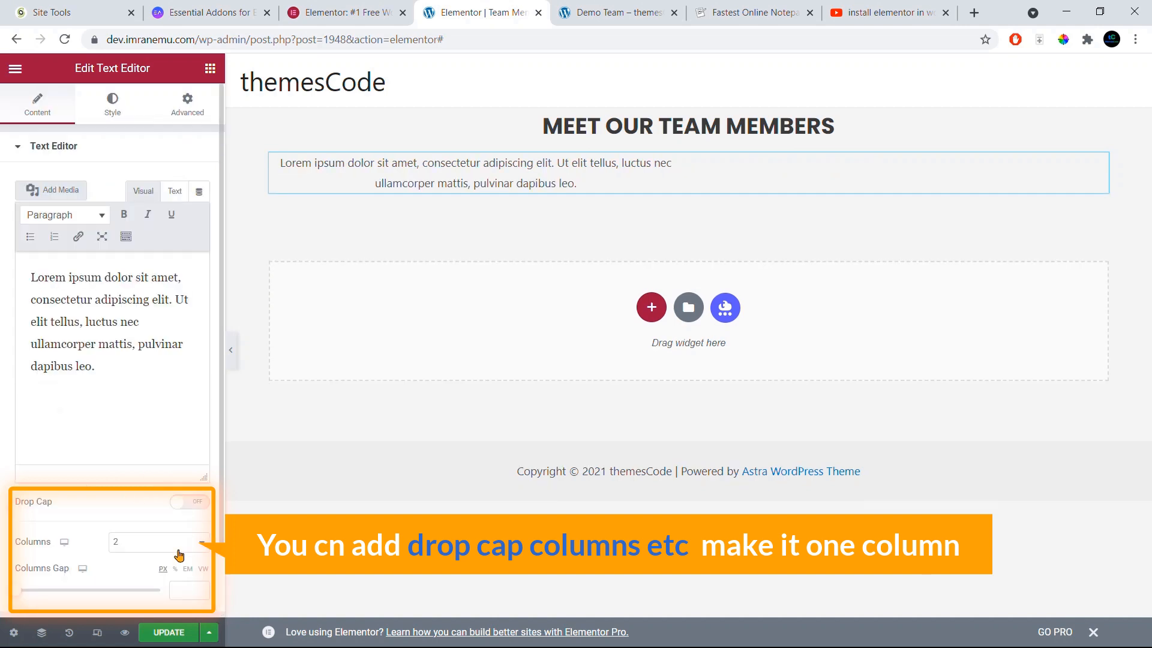
left_click(176, 543)
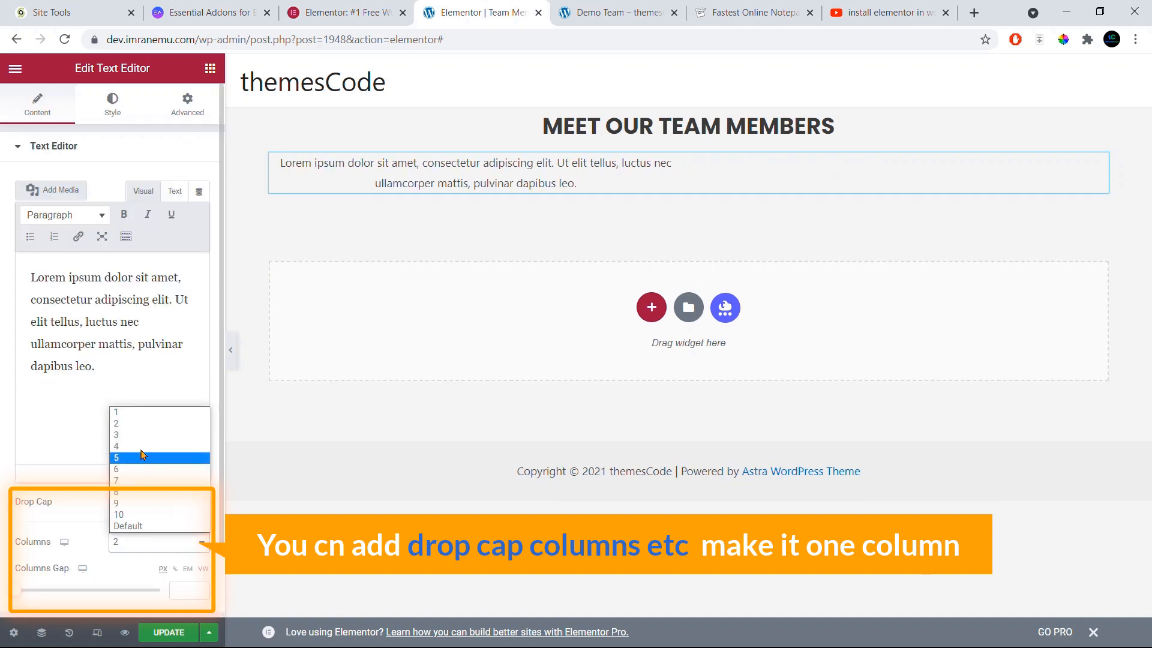
left_click(136, 412)
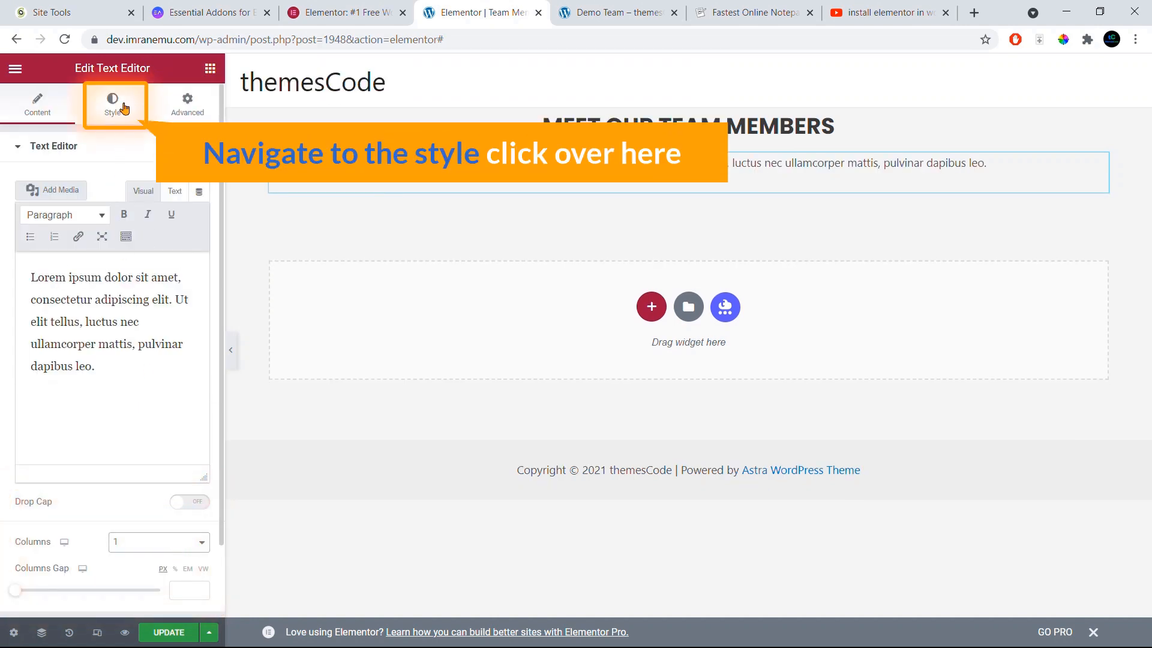
Step: Set the paragraph font to Poppins at weight 600, then compare with the Demo Team page
left_click(122, 108)
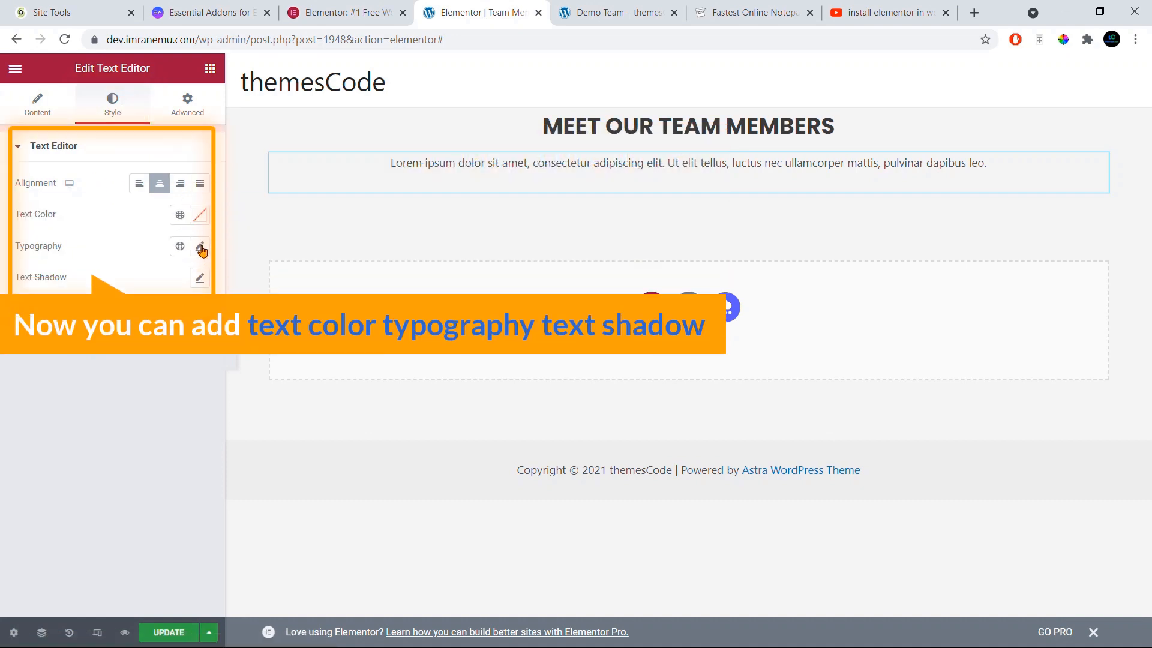
left_click(201, 248)
left_click(159, 316)
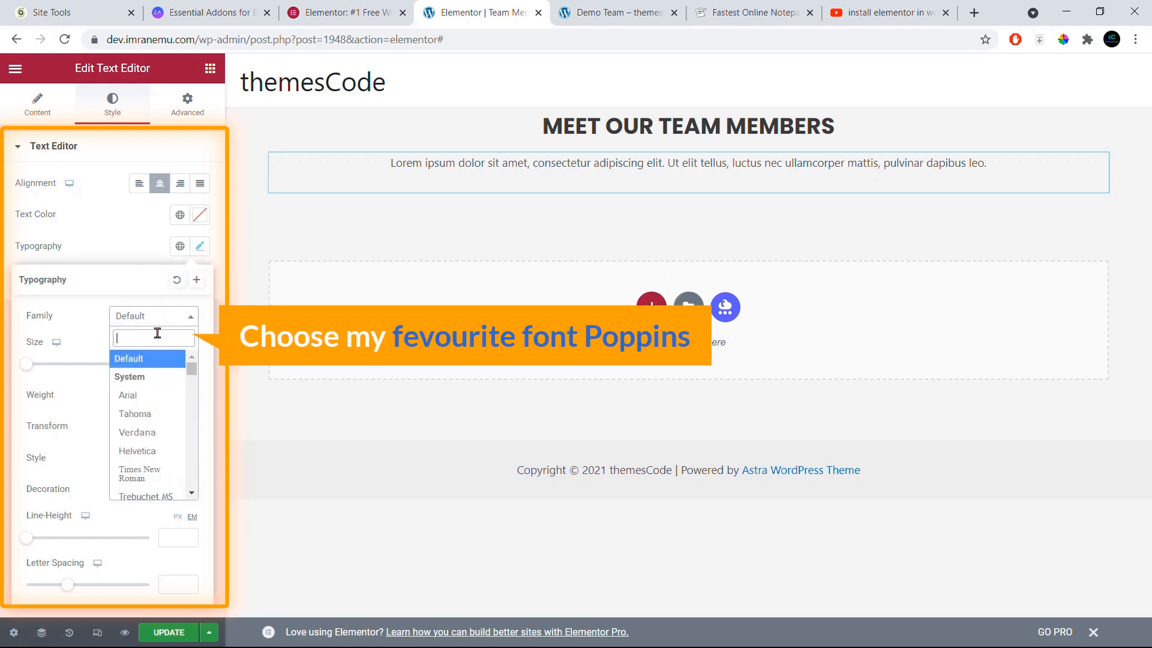
type("popp")
left_click(132, 396)
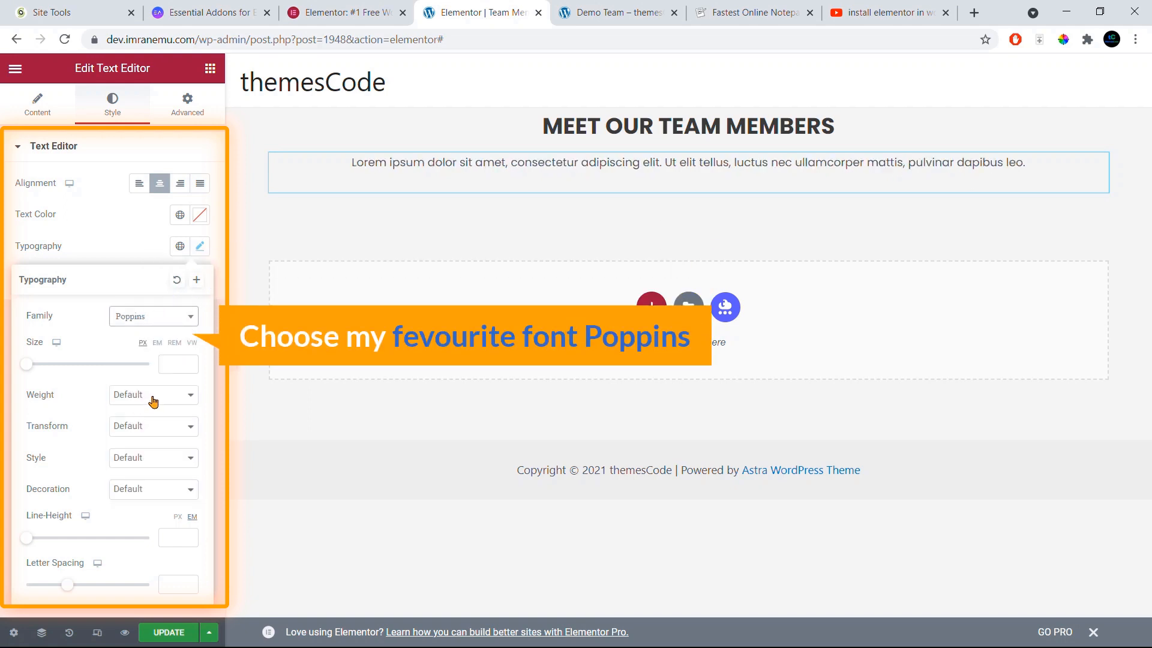
left_click(154, 397)
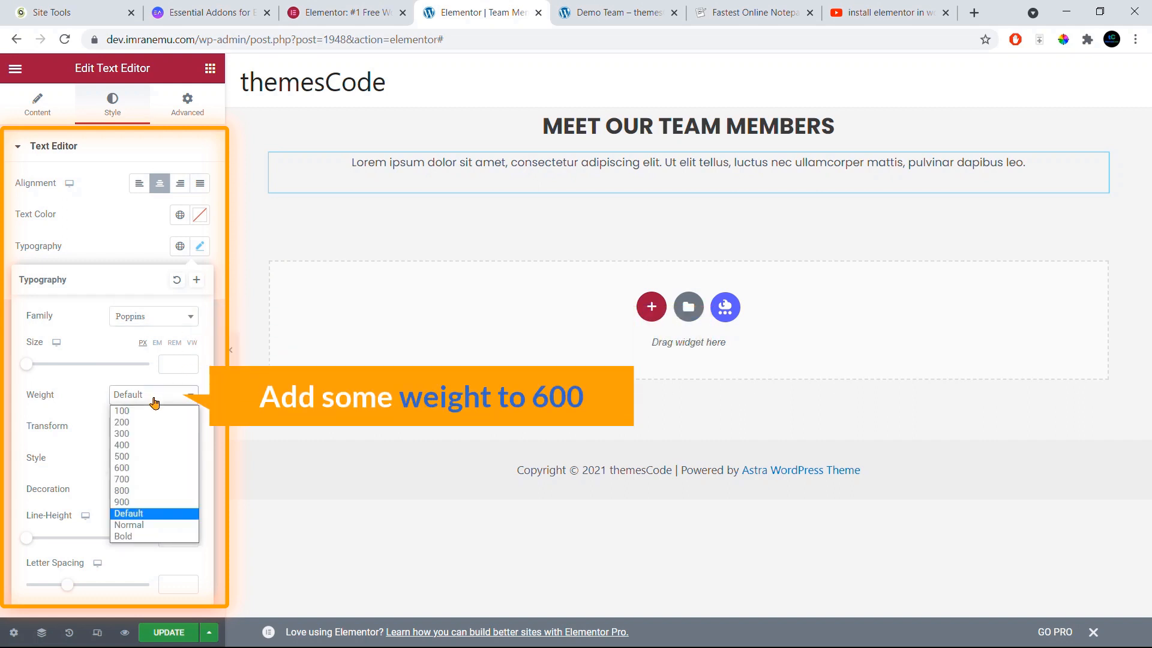
left_click(140, 469)
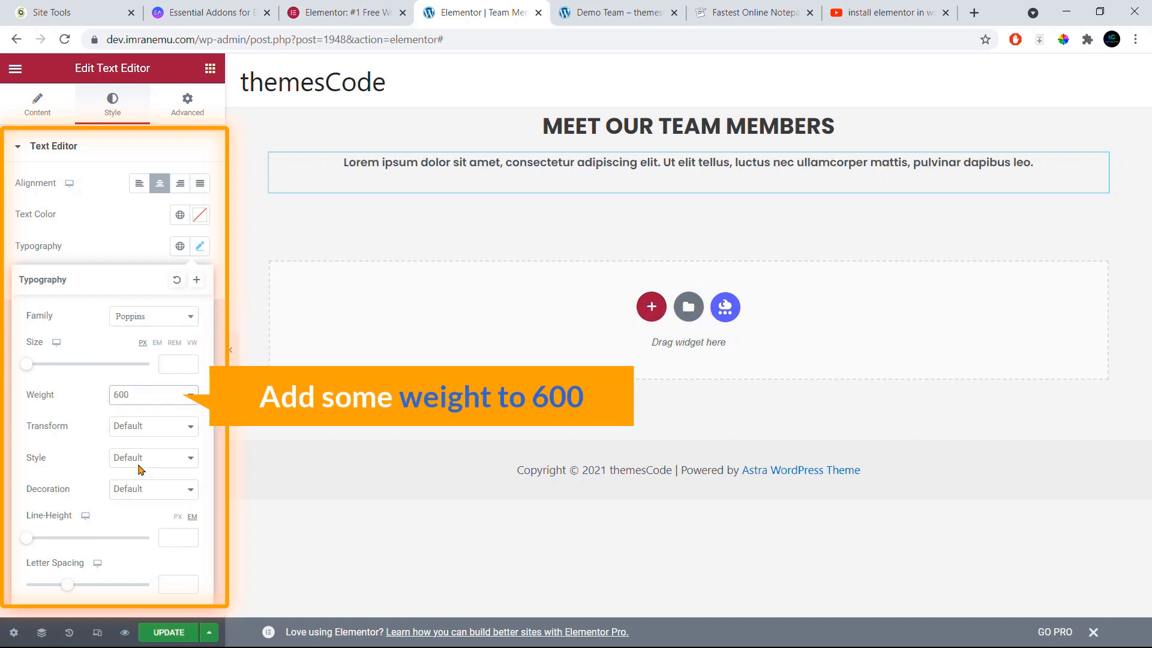
left_click(137, 243)
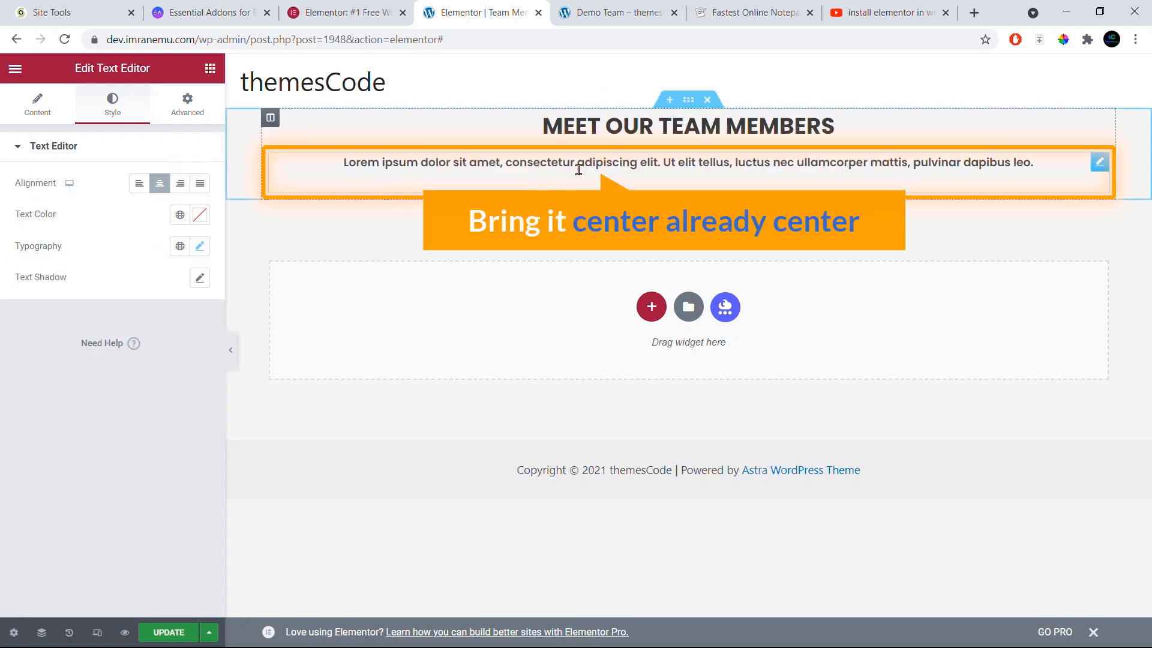
left_click(615, 12)
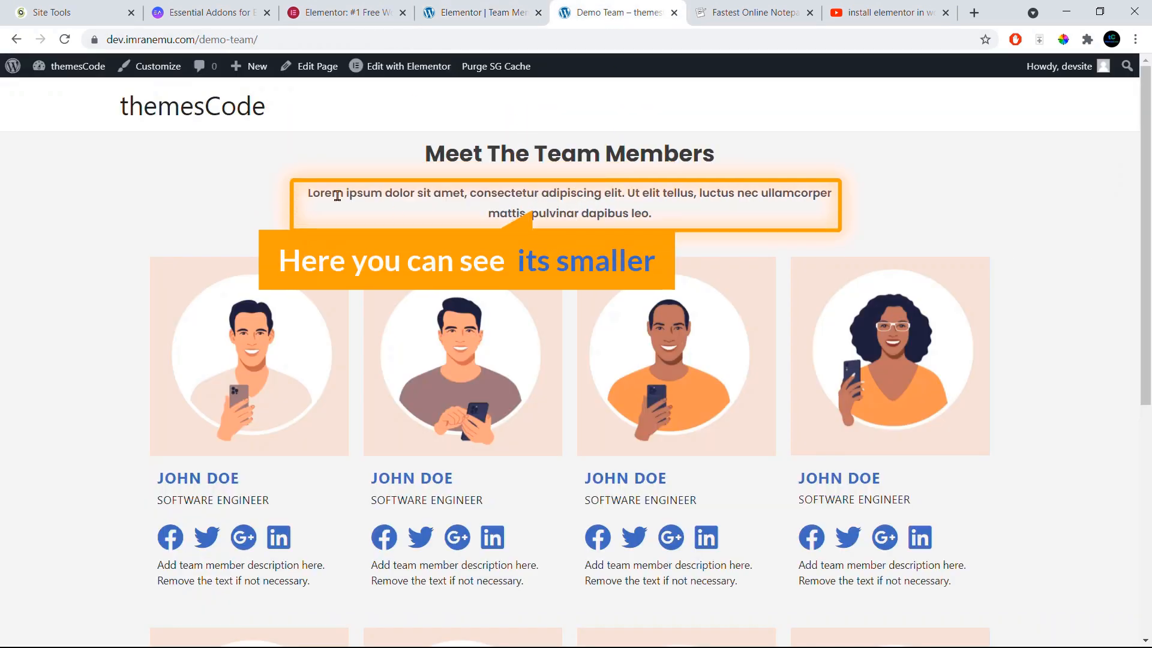
left_click(459, 6)
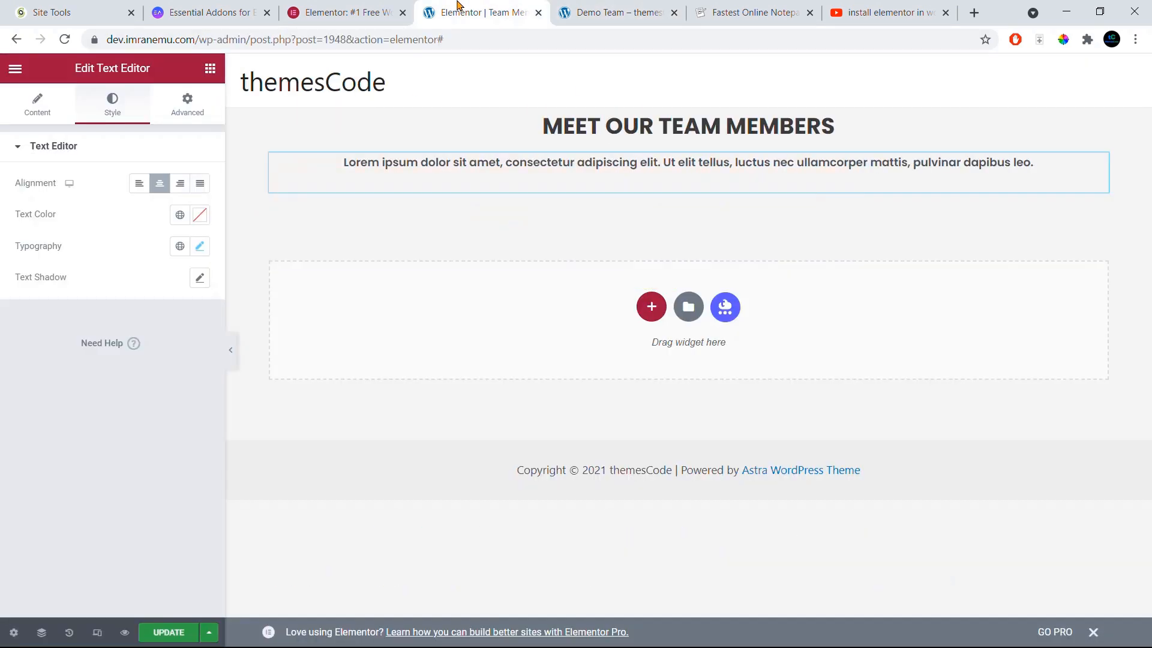
Step: Give the paragraph 300 px right and left padding and update the page
left_click(188, 110)
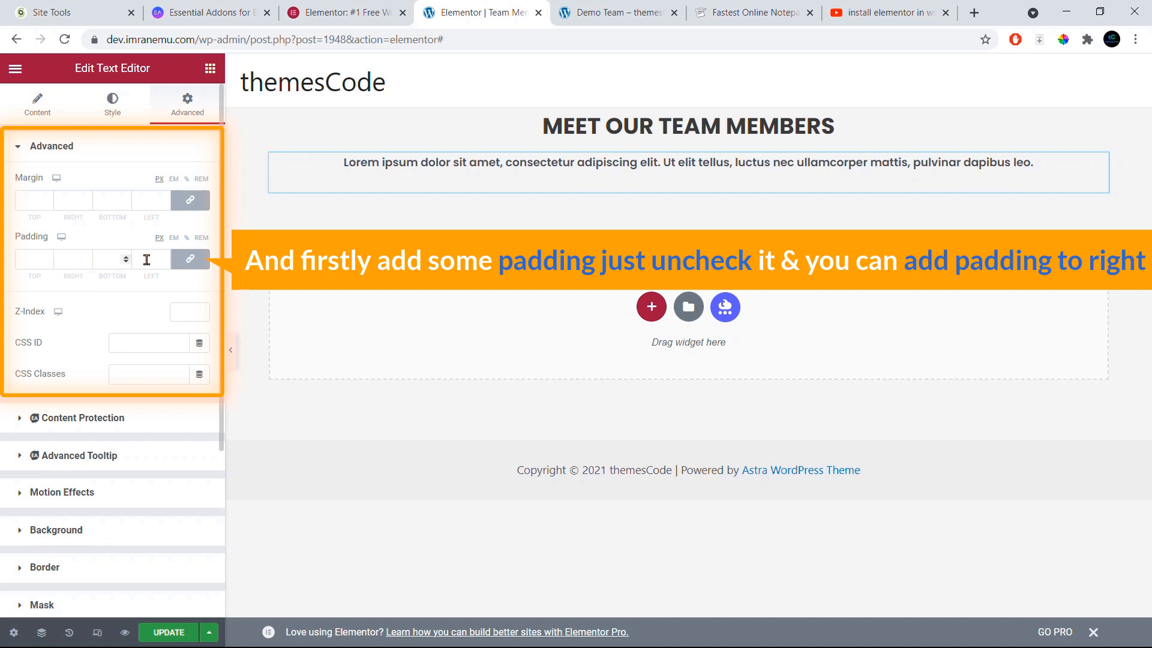
left_click(190, 263)
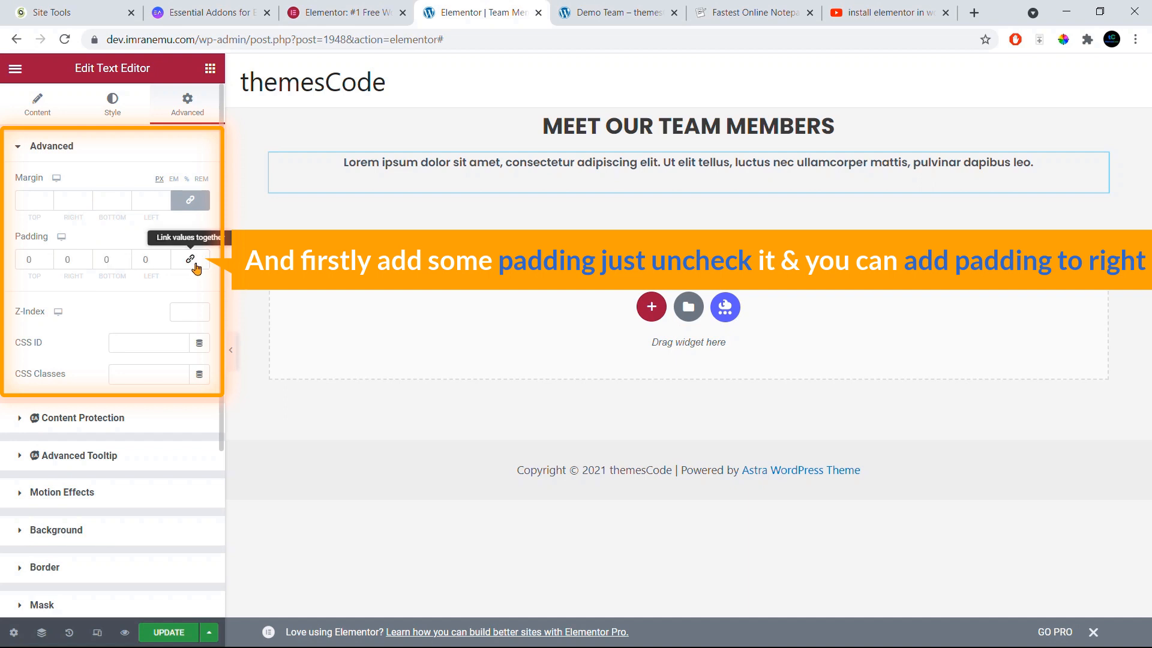
double_click(65, 262)
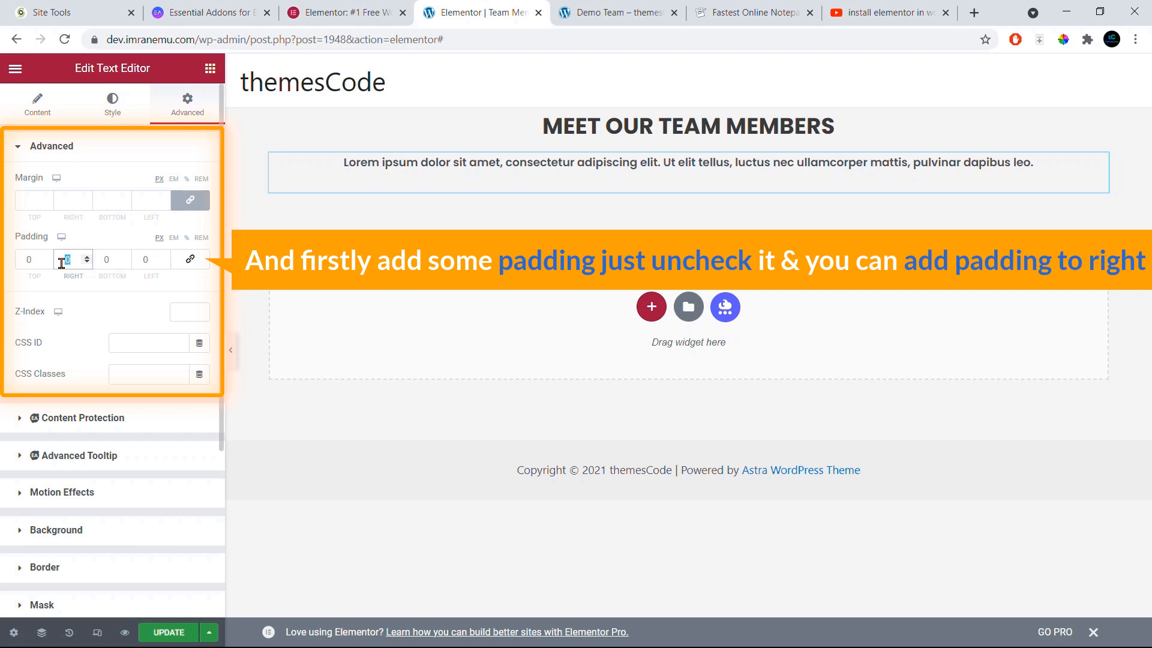
type("300")
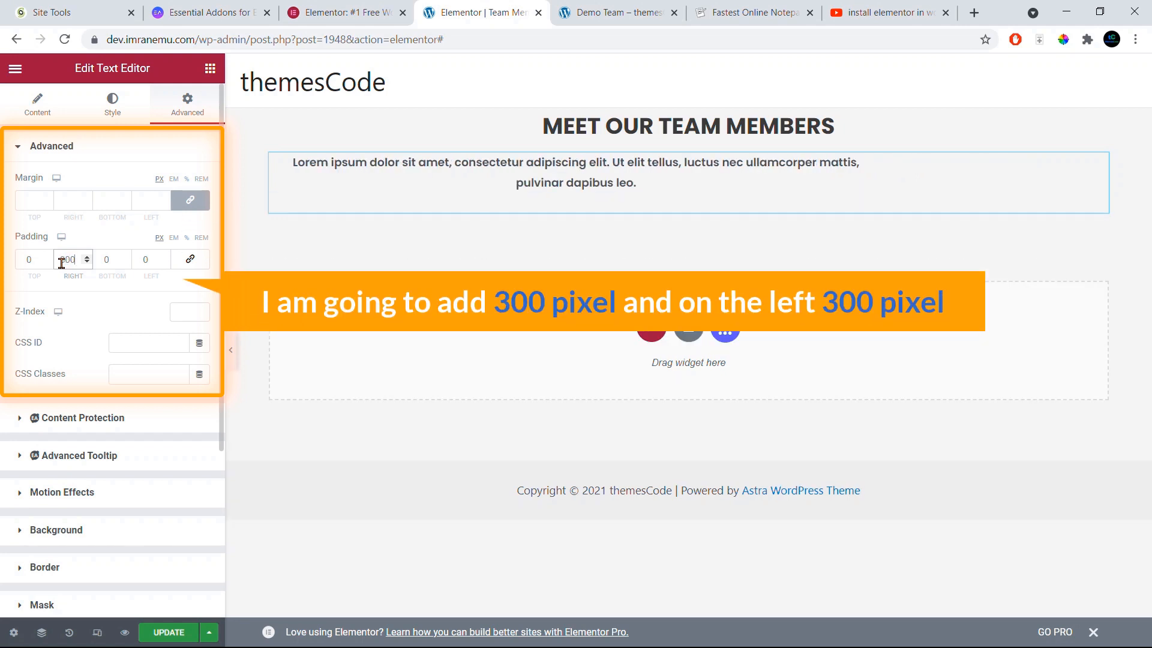
double_click(133, 263)
type("300")
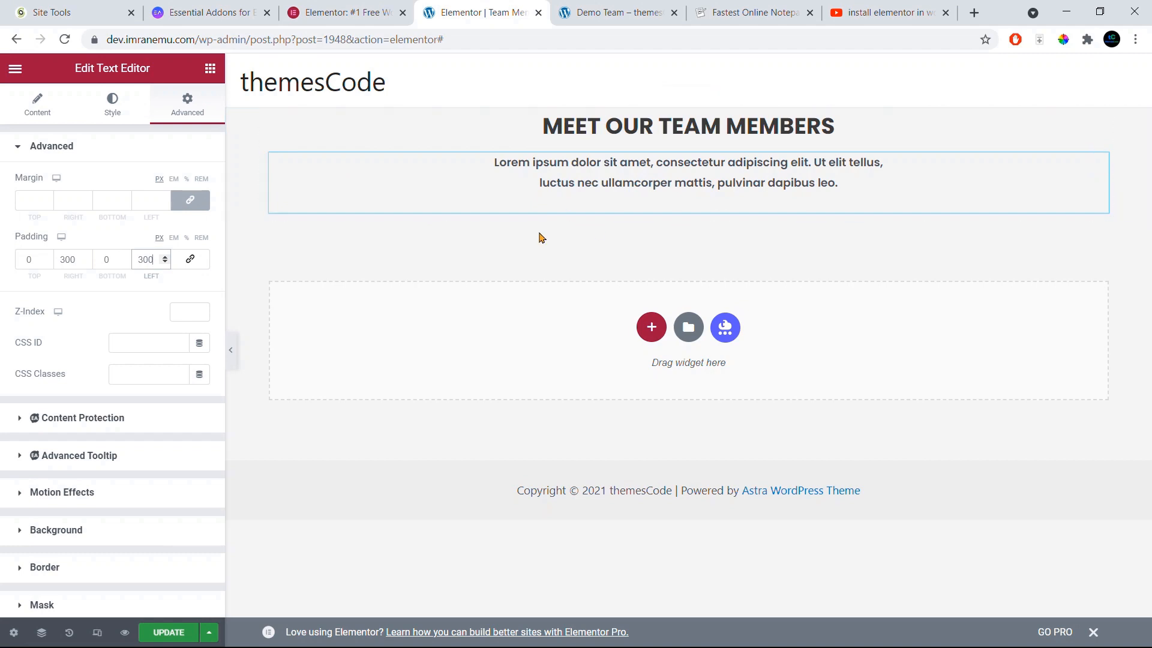
left_click(179, 632)
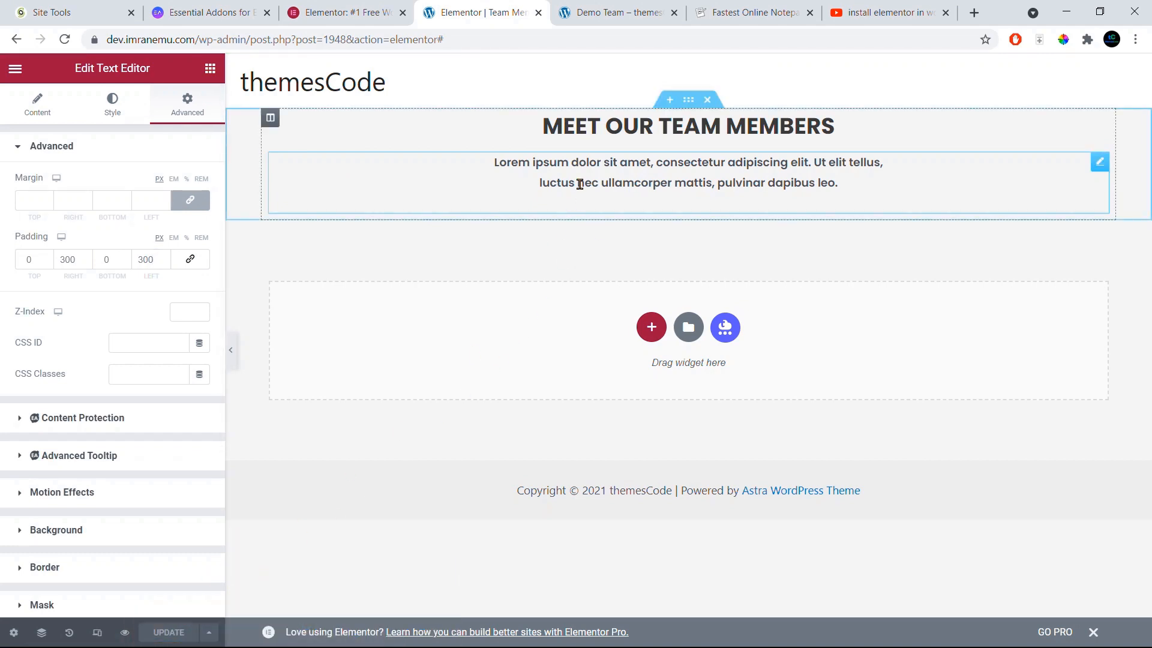
left_click(586, 21)
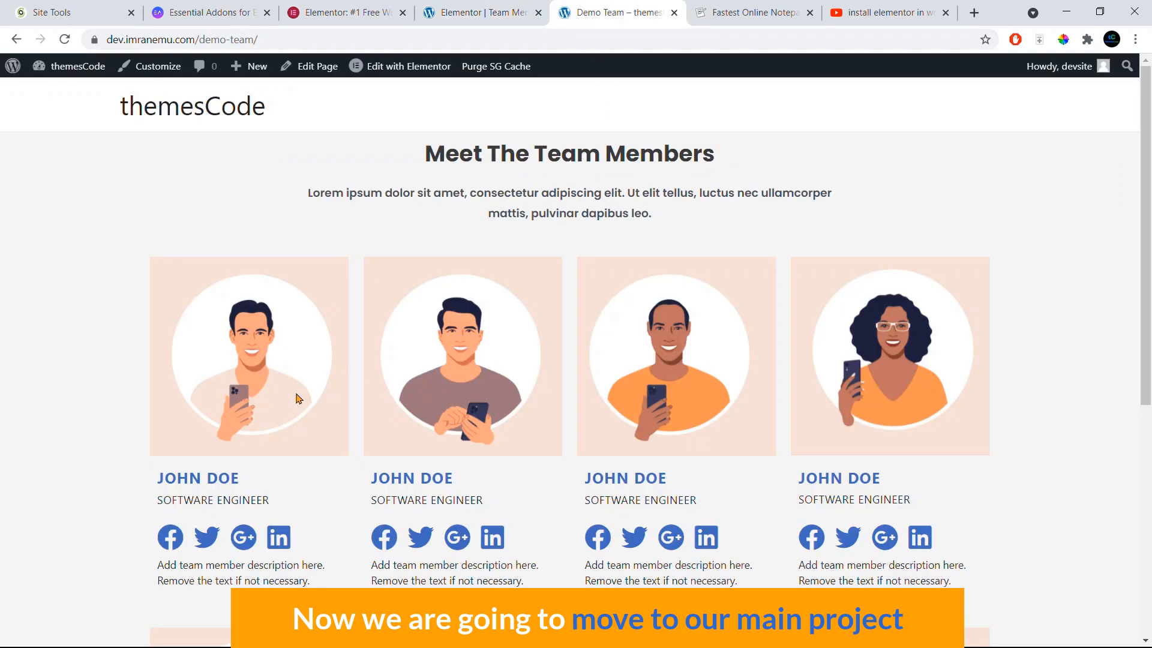
Step: Review the team row on the Demo Team page, then return to the Elementor editor
scroll(368, 430, "down", 1)
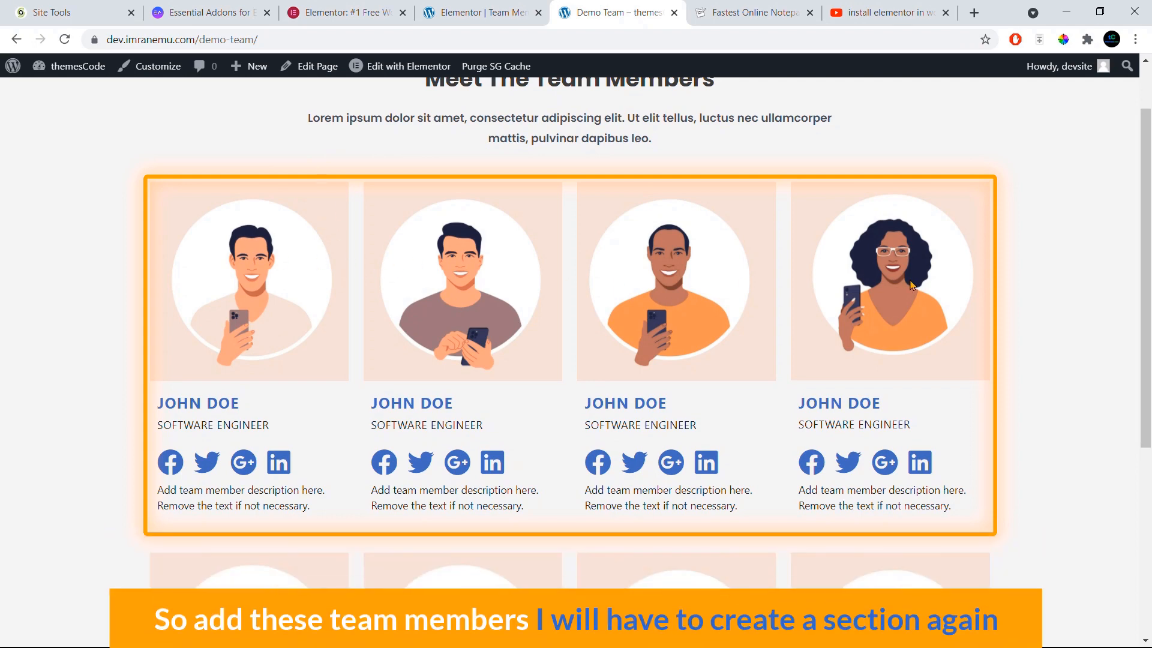
left_click(462, 12)
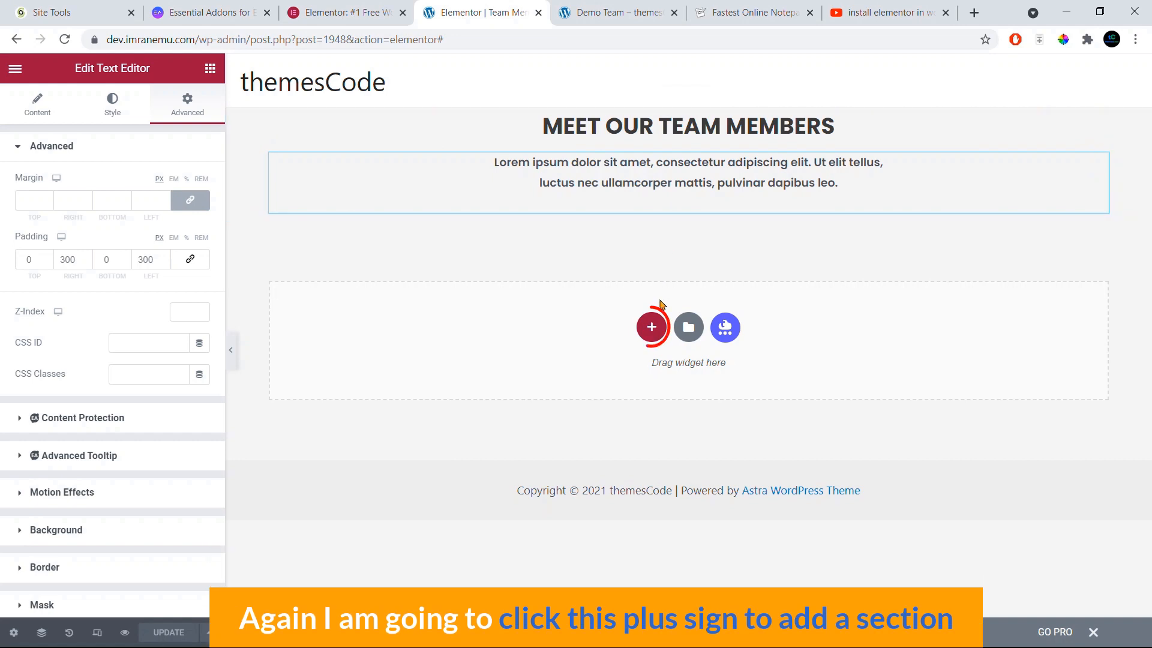
Step: Add a four-column section below the paragraph and open the first column's widget list
left_click(652, 330)
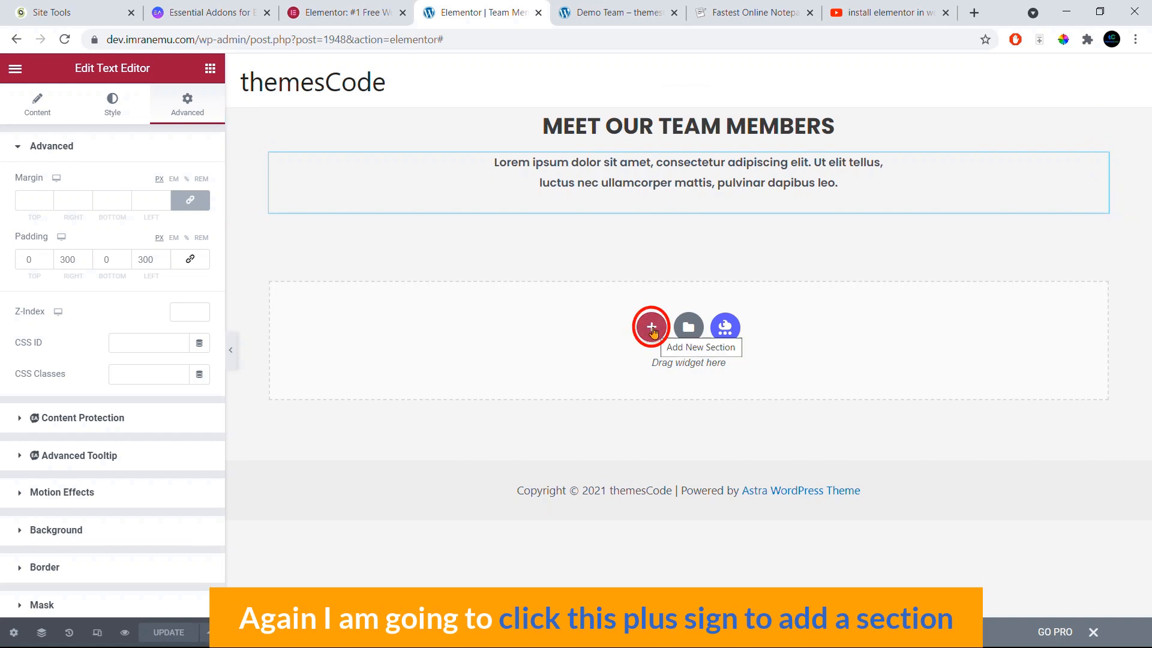
left_click(653, 331)
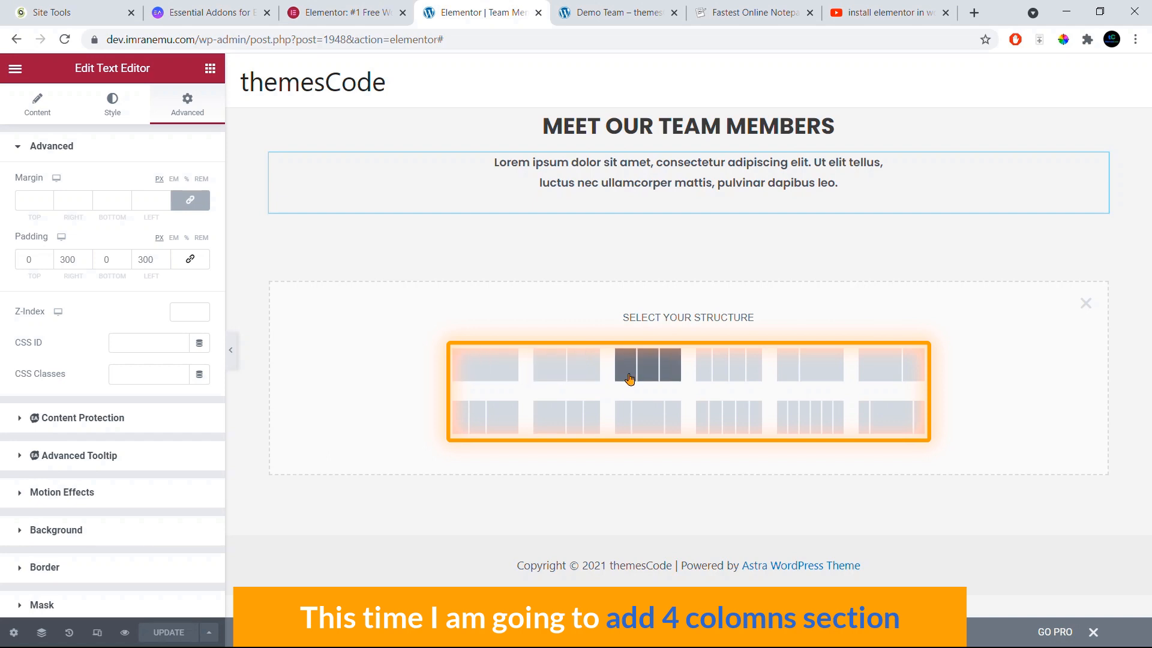
left_click(732, 367)
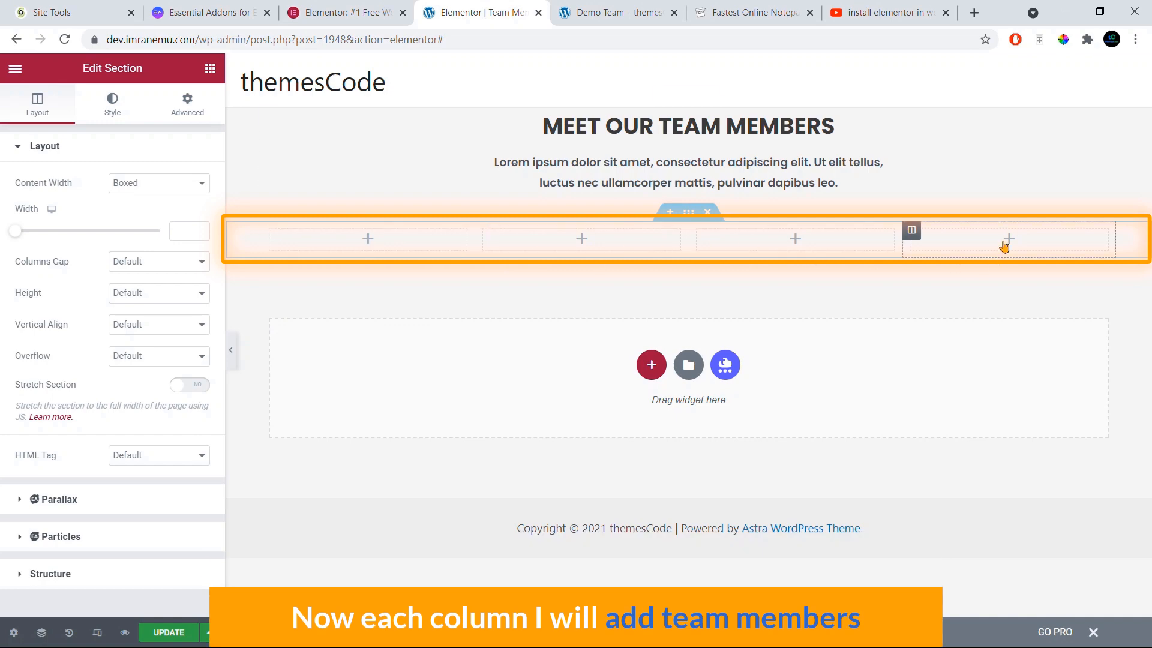
left_click(624, 25)
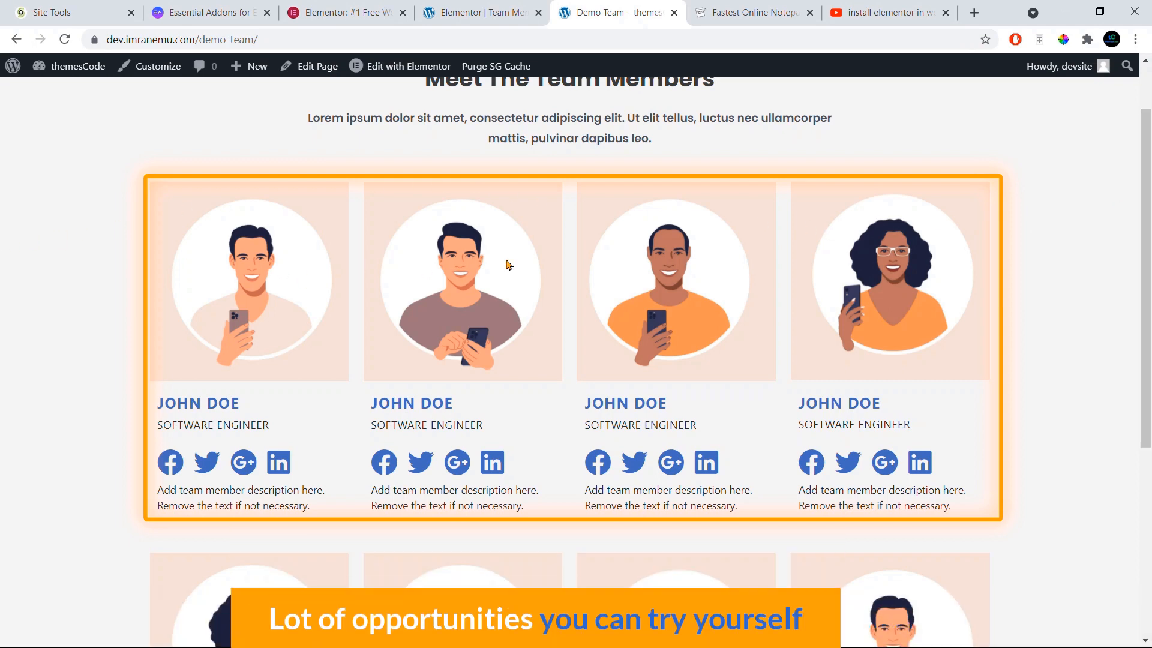
left_click(471, 15)
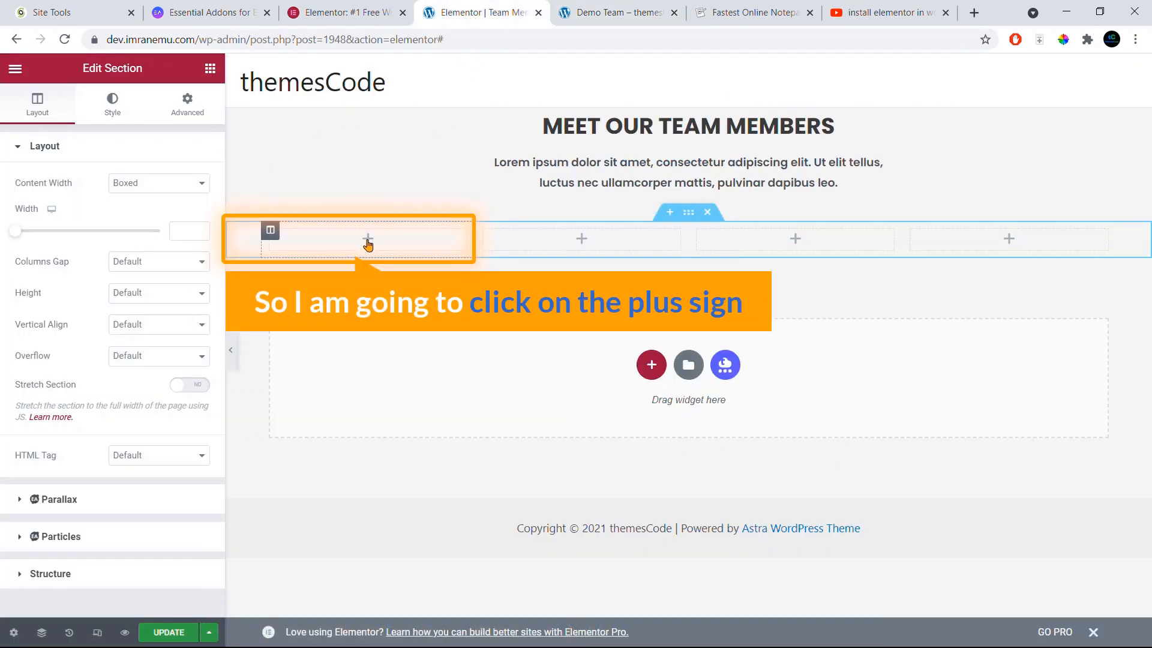
left_click(368, 240)
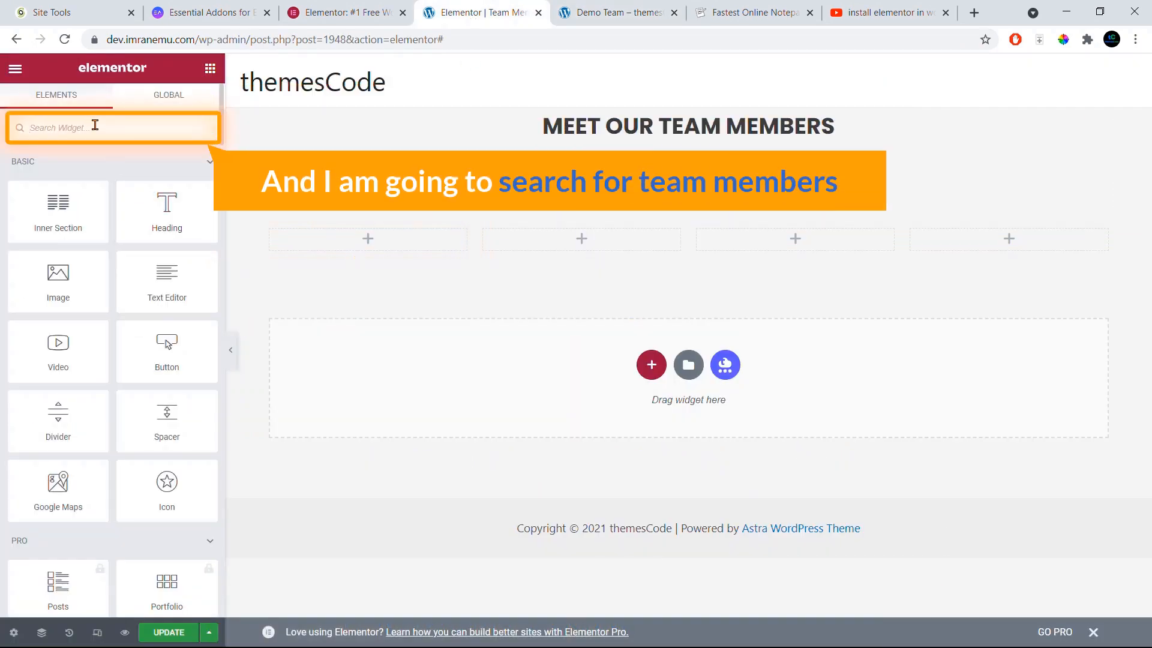
Step: Search the widgets for 'team' to list the Team Member widgets
type("team")
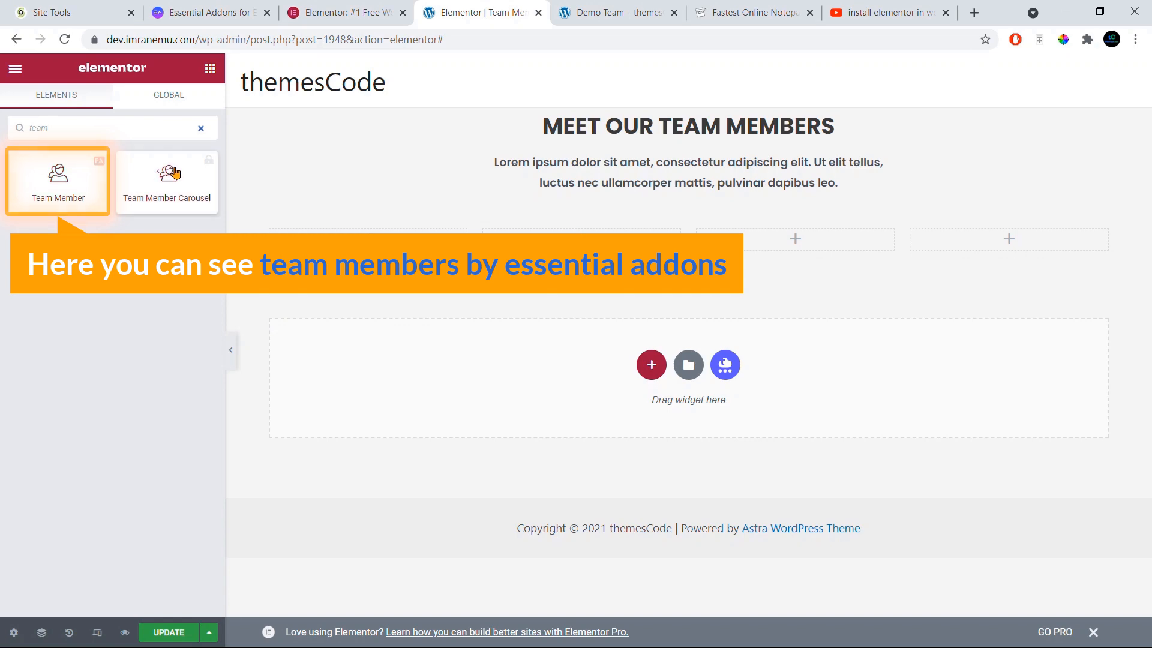
left_click(222, 12)
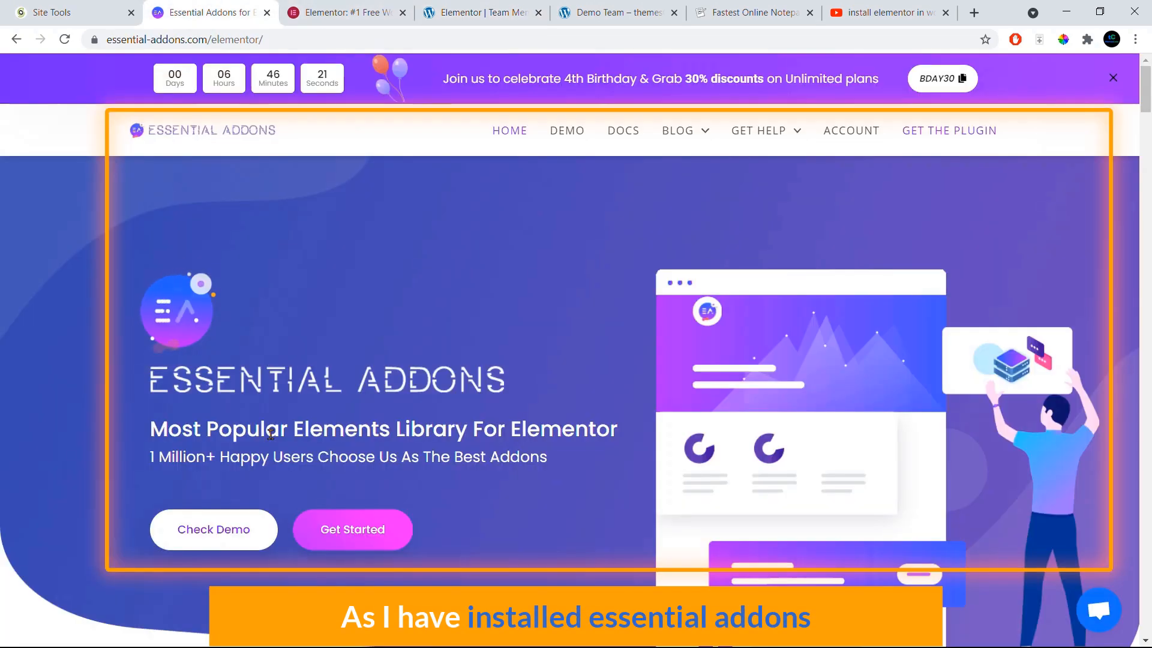
left_click(480, 12)
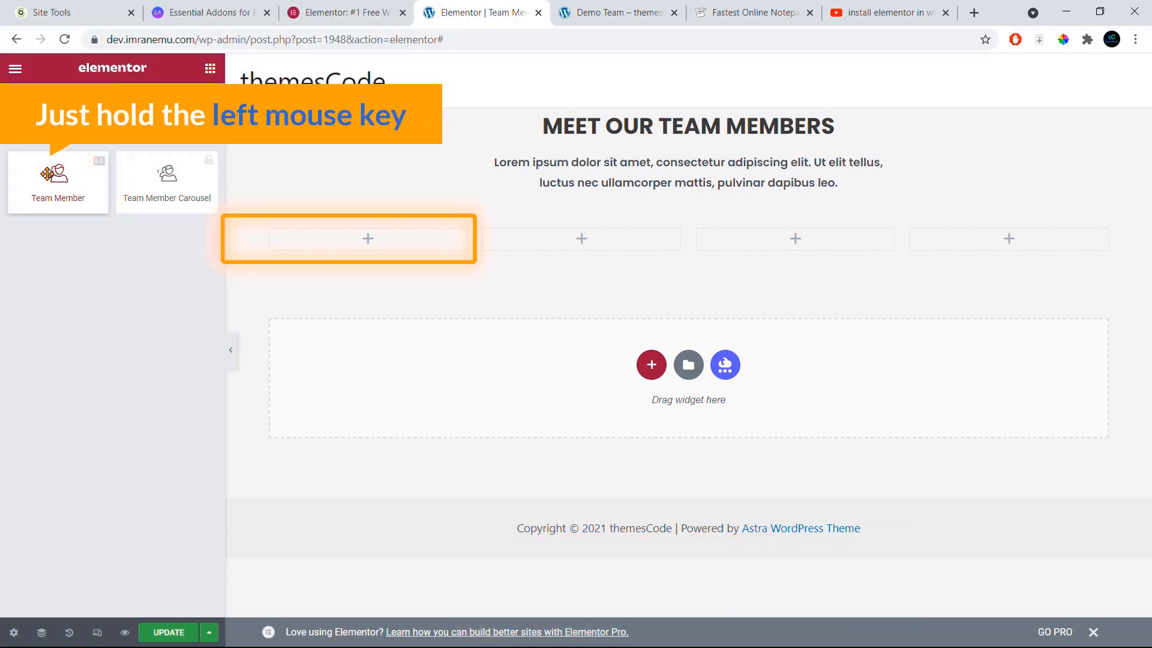
Step: Drop a Team Member widget into the first column
left_click_drag(47, 173, 370, 240)
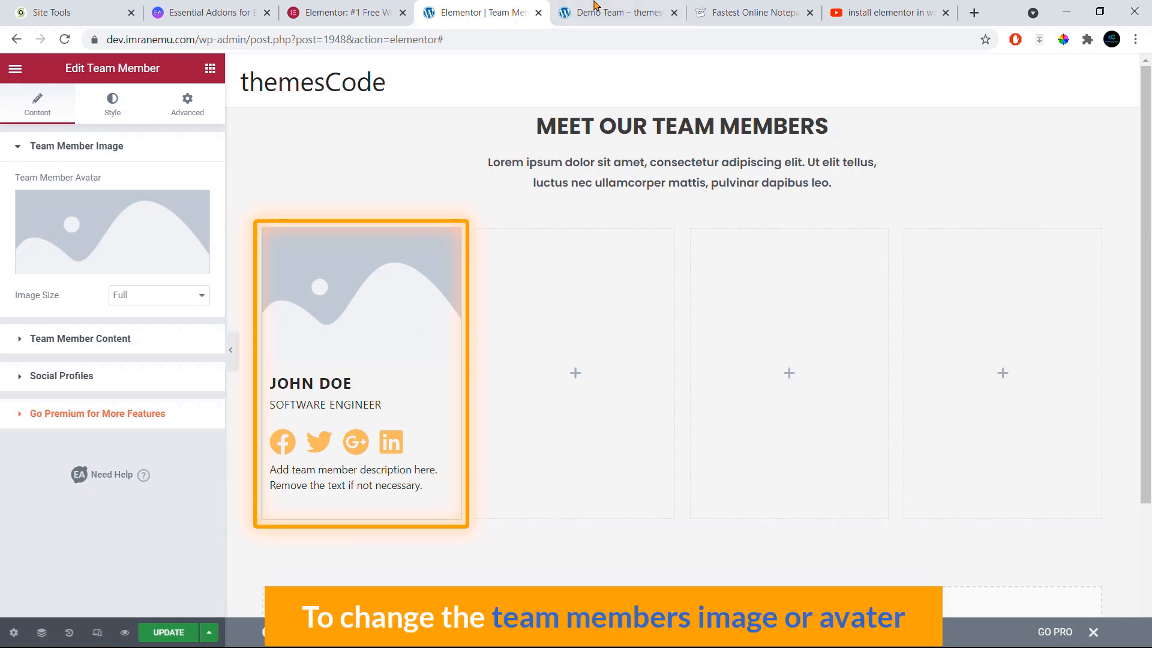
key("ctrl+Tab")
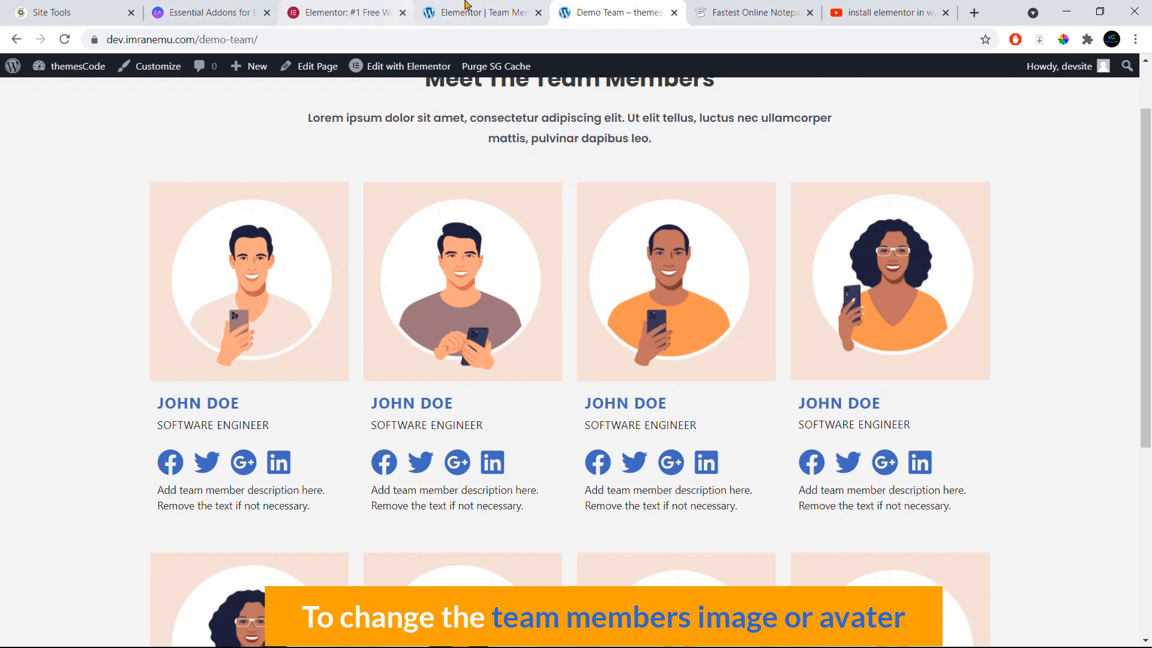
left_click(480, 12)
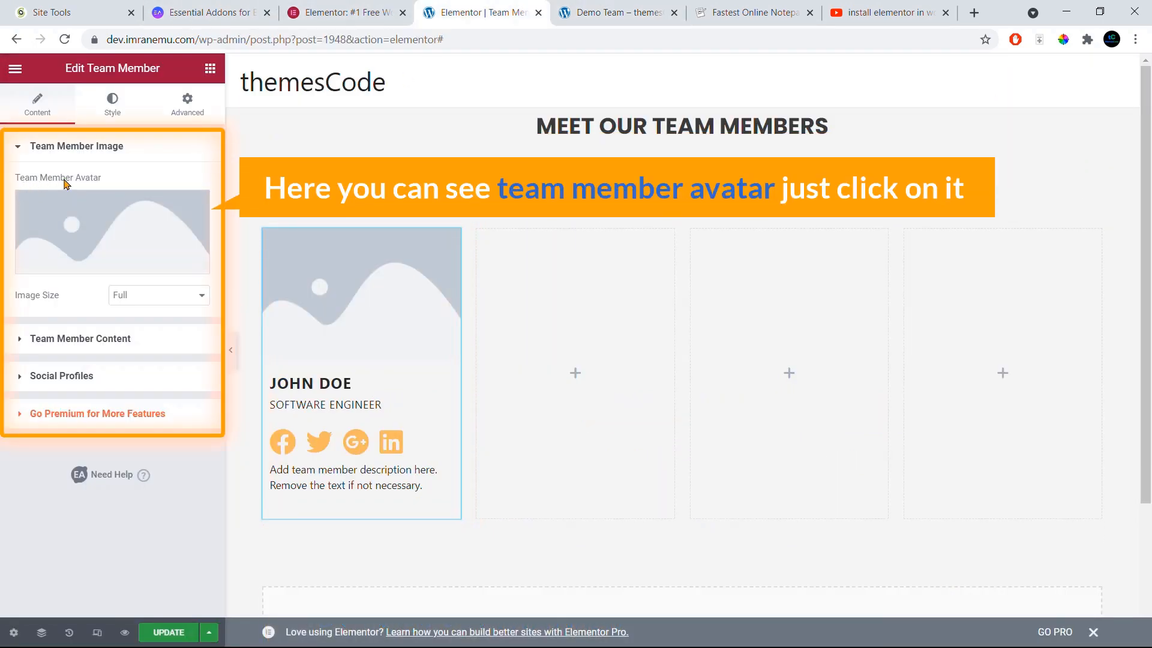
Step: Set the avatar to the illustrated man with a phone, keeping image size Full
left_click(173, 221)
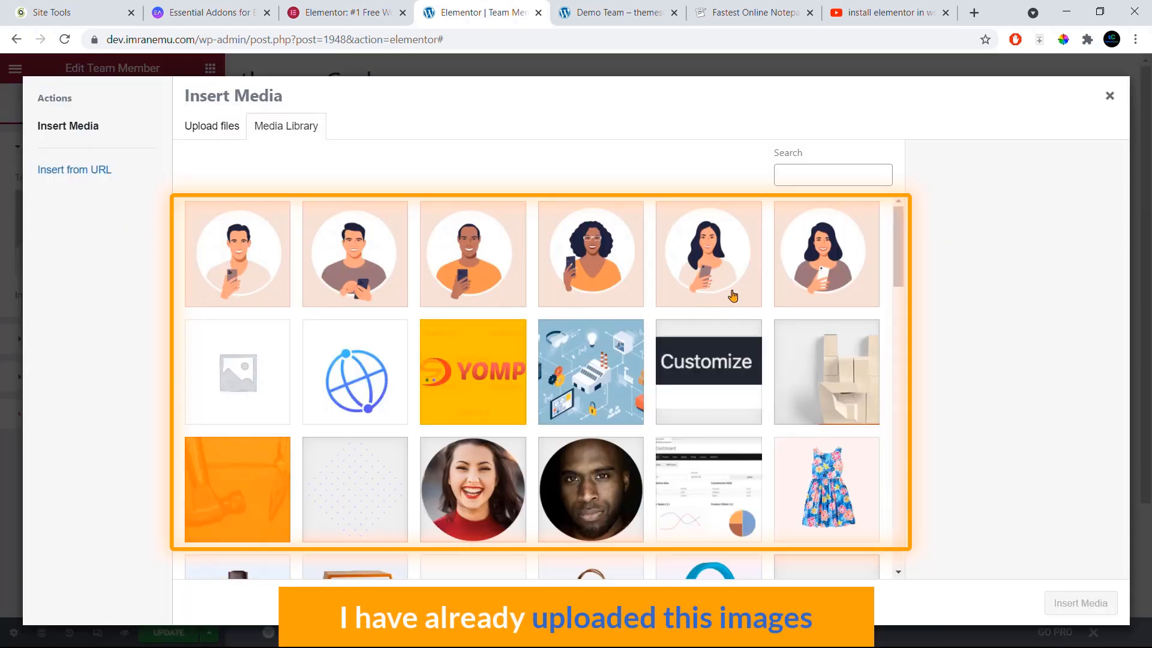
left_click(237, 253)
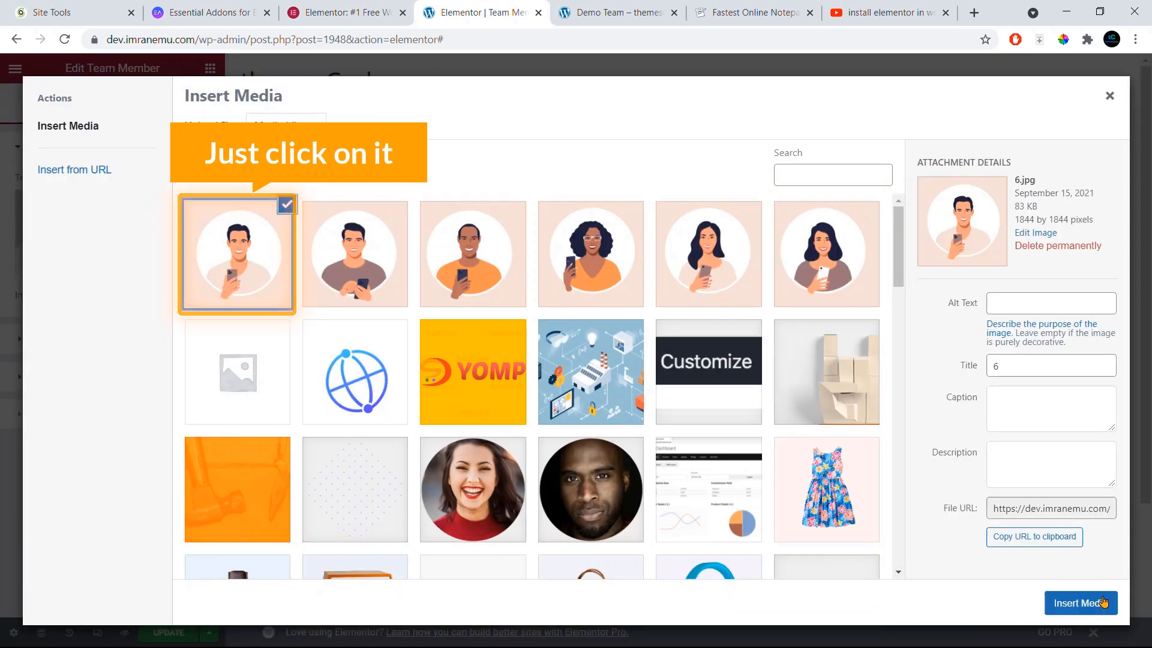
left_click(1081, 602)
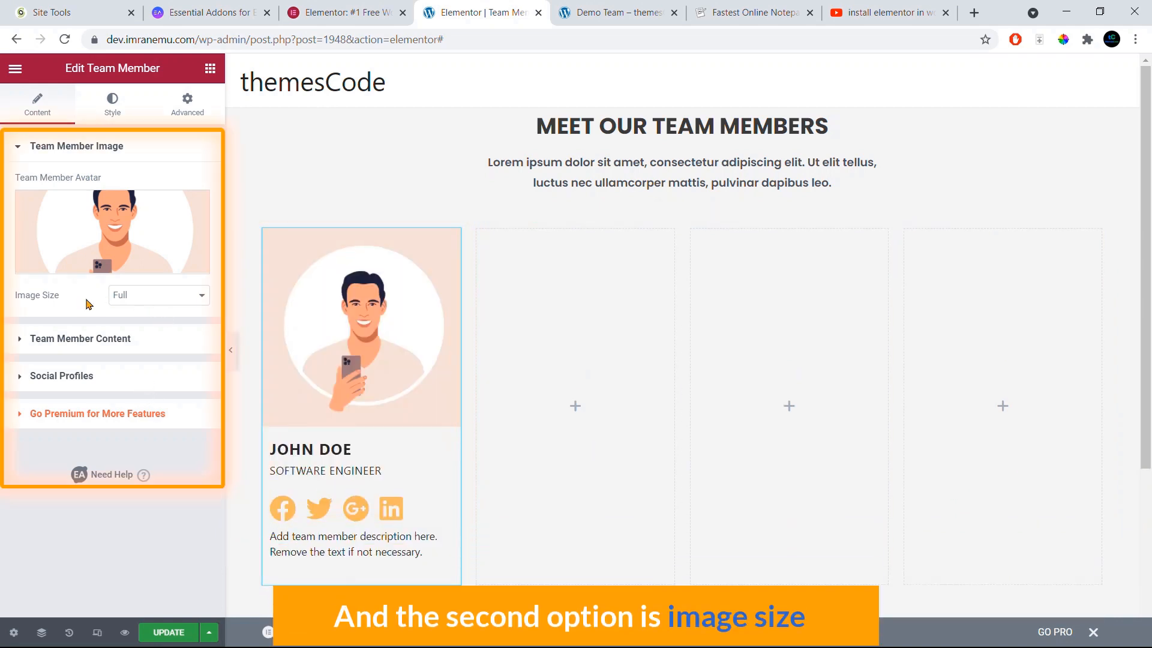
left_click(121, 296)
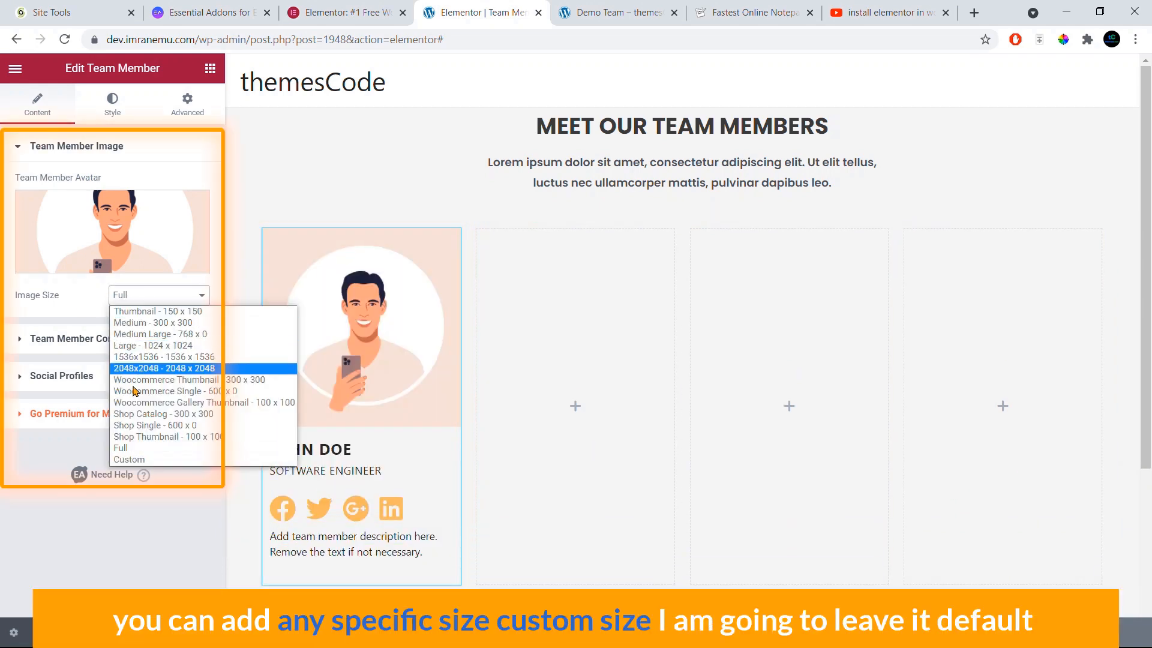
left_click(141, 461)
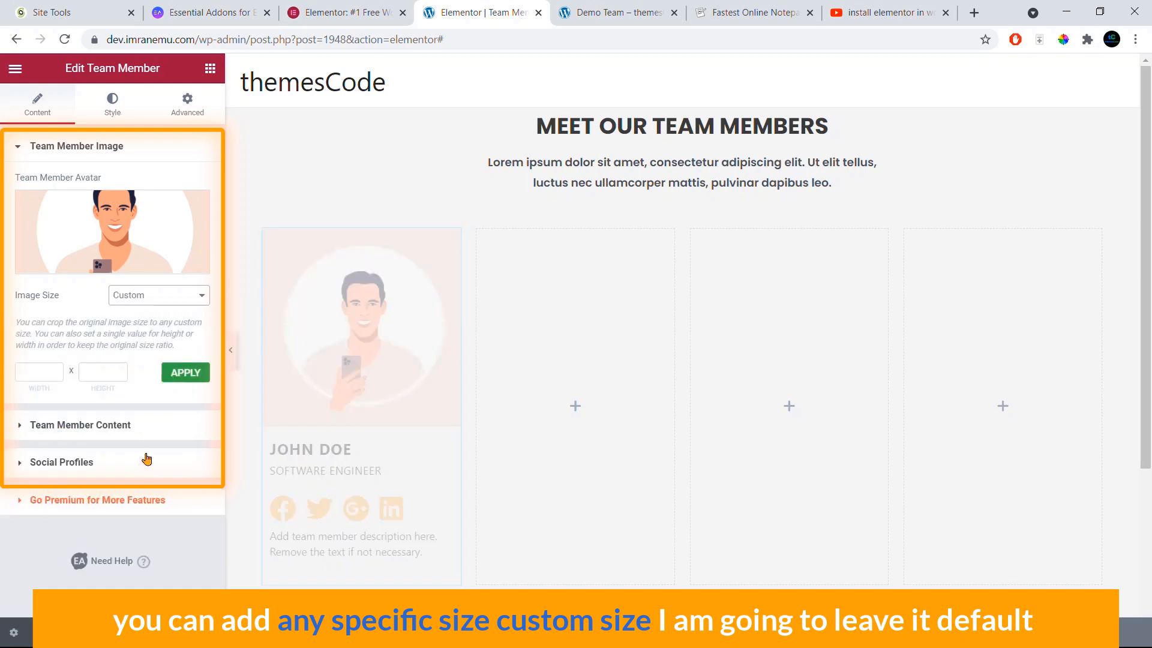
left_click(162, 296)
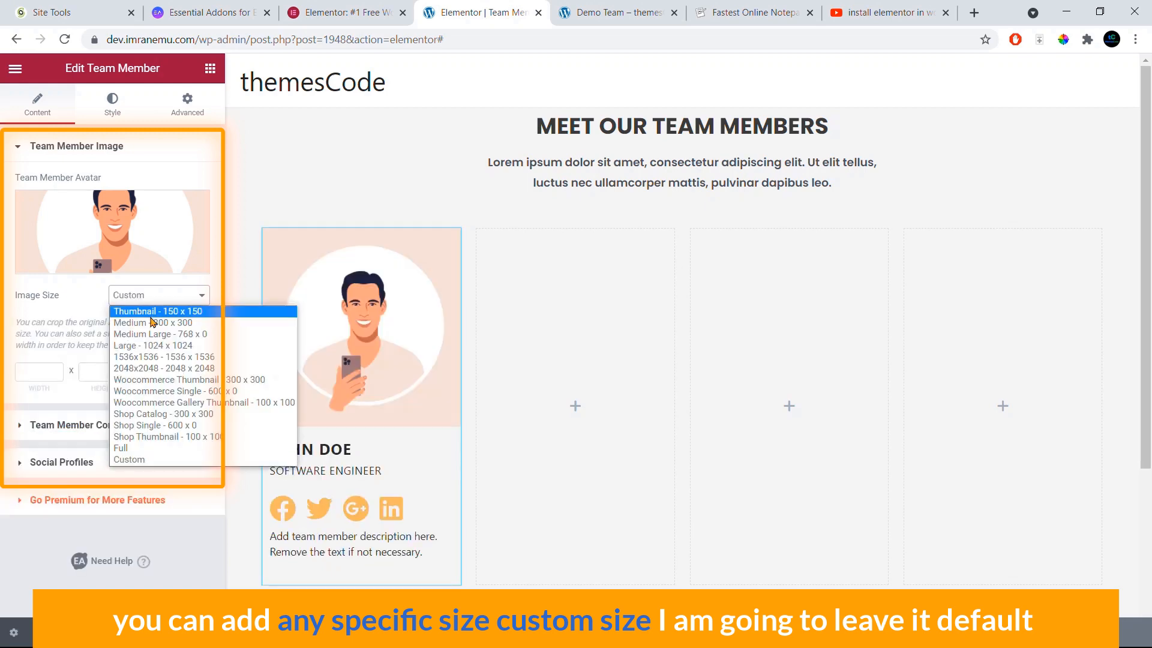
left_click(177, 445)
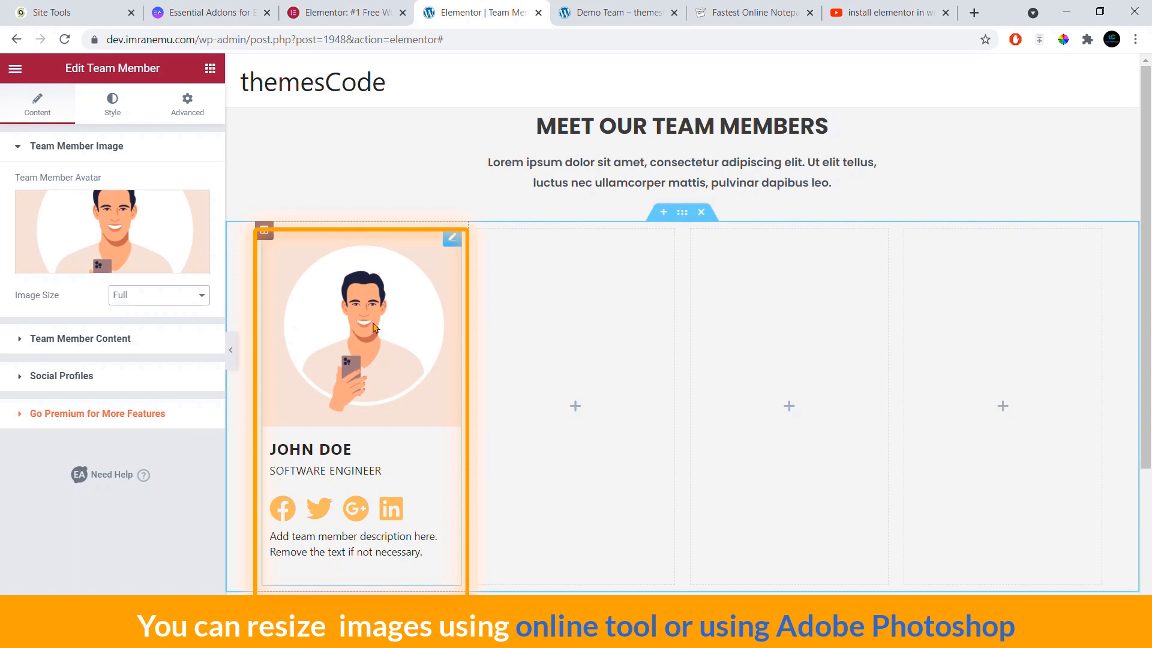
Step: Replace the card's name with the new member's name and the job position with Team Leader
left_click(96, 340)
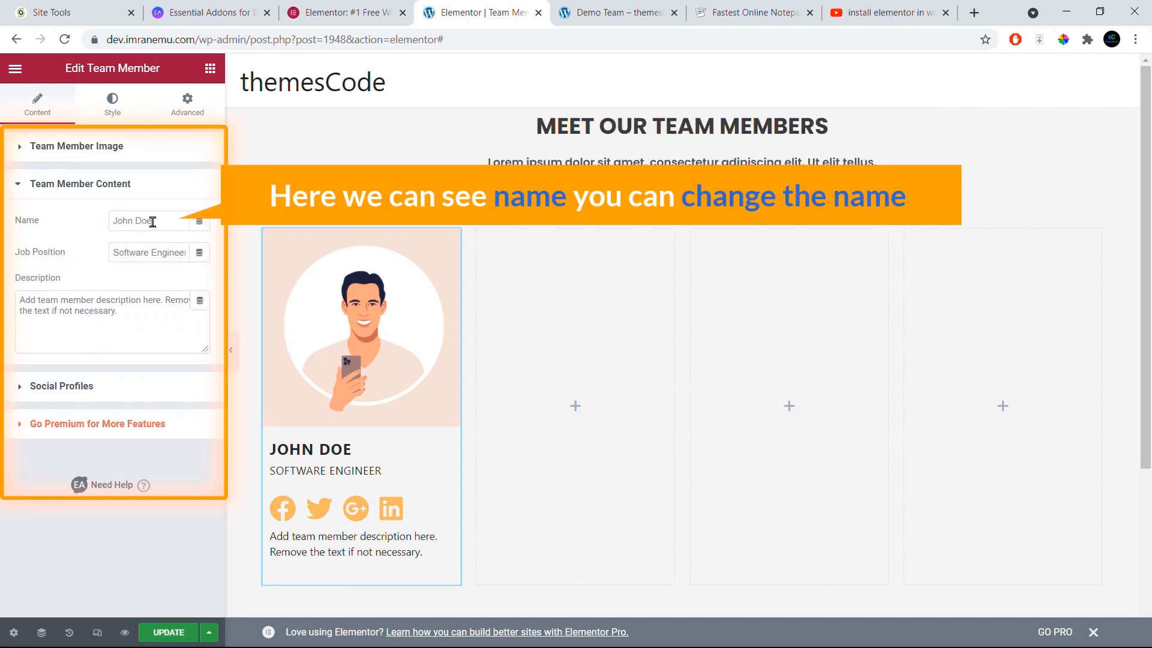
left_click_drag(155, 221, 82, 239)
left_click(114, 253)
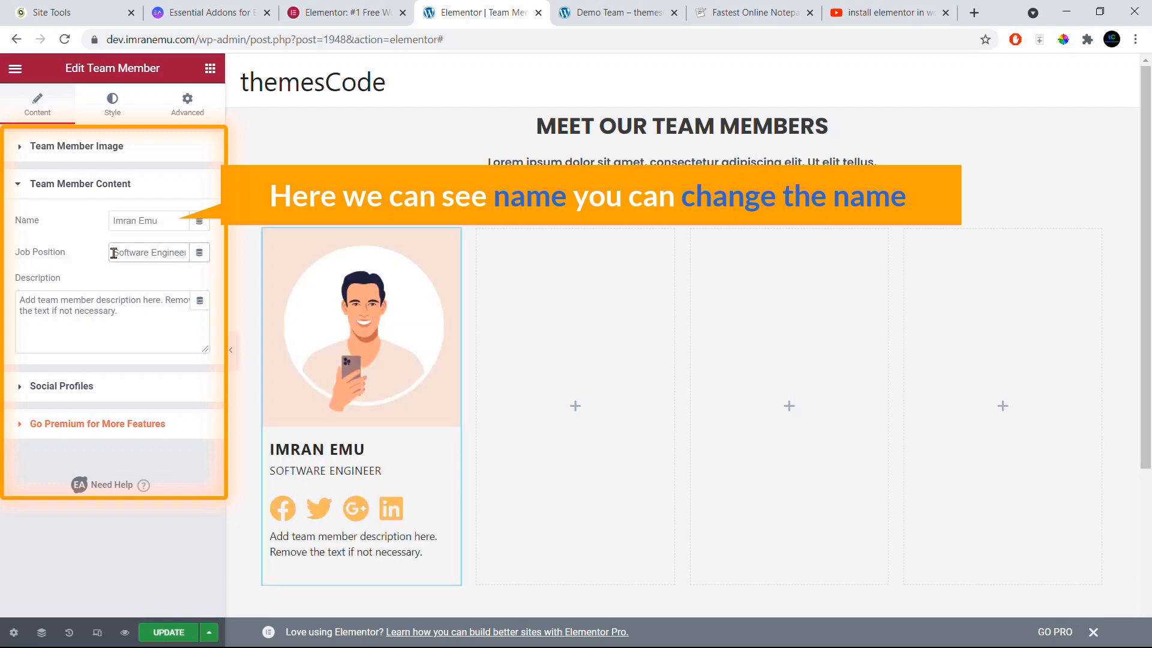
left_click_drag(114, 253, 173, 292)
key("BackSpace")
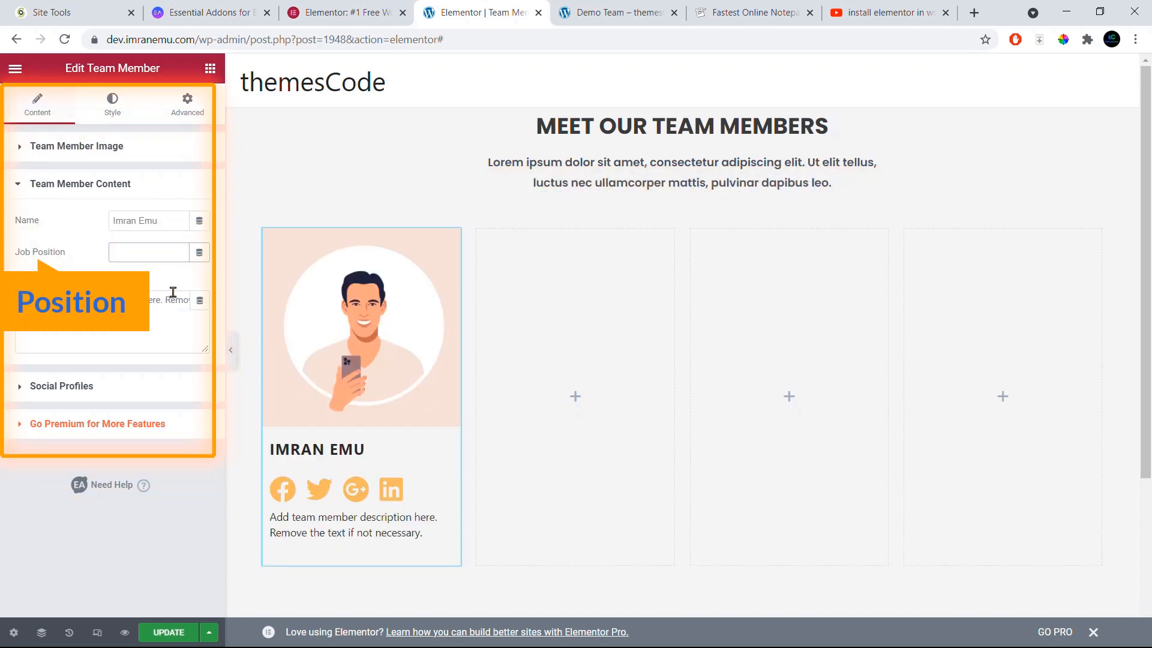
type("Team Leader")
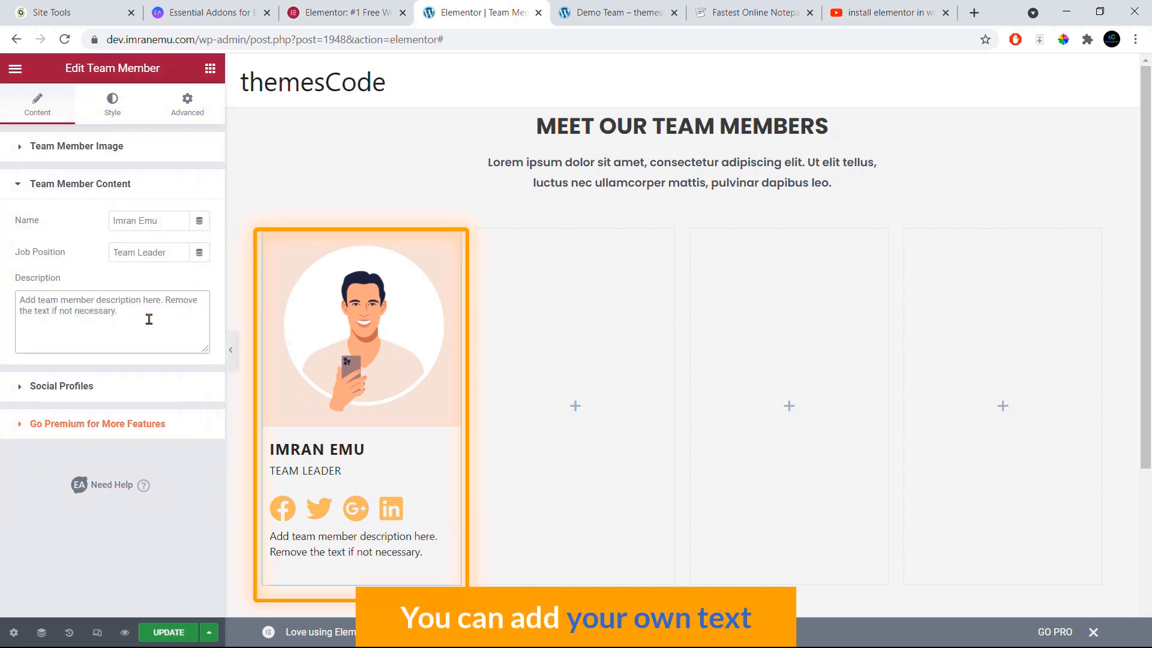
Step: Replace the description with 'Team Leader of themesCode' repeated three times
left_click_drag(153, 329, 13, 303)
key("BackSpace")
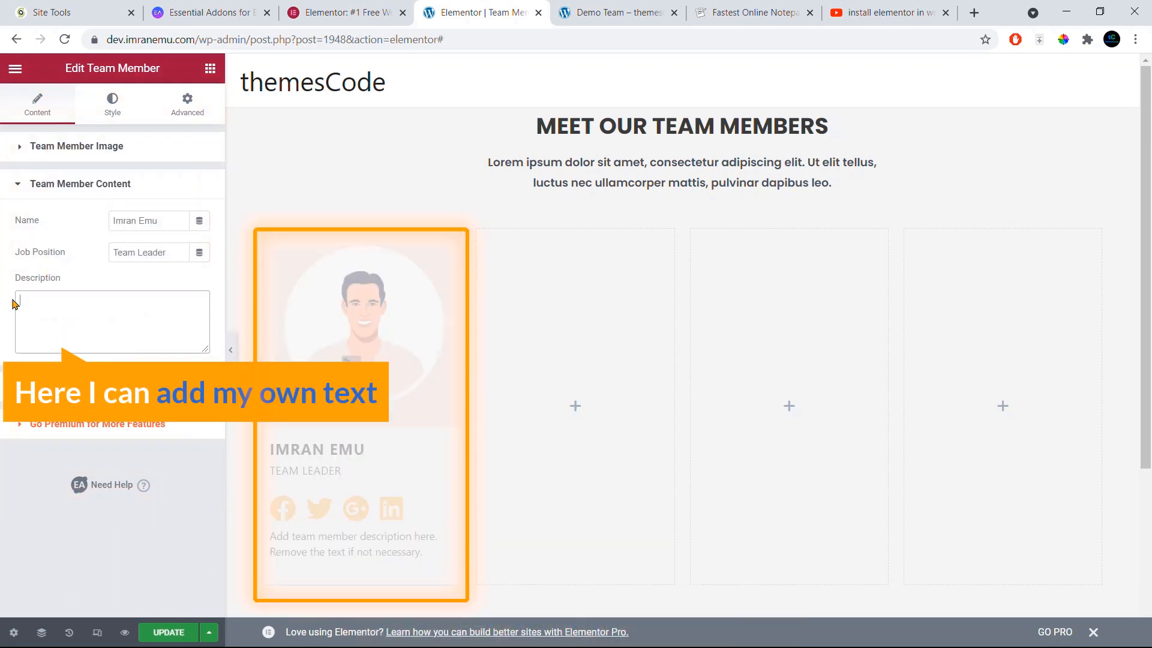
type("Team Leader of themesCode")
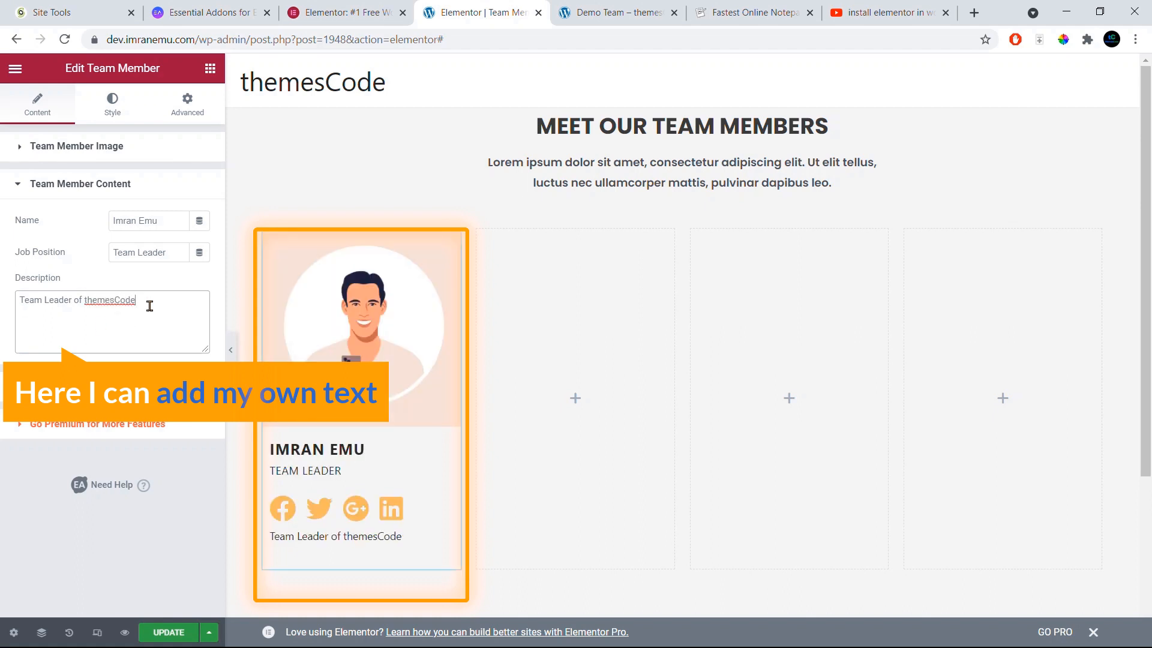
type("Team Leader of themesCode")
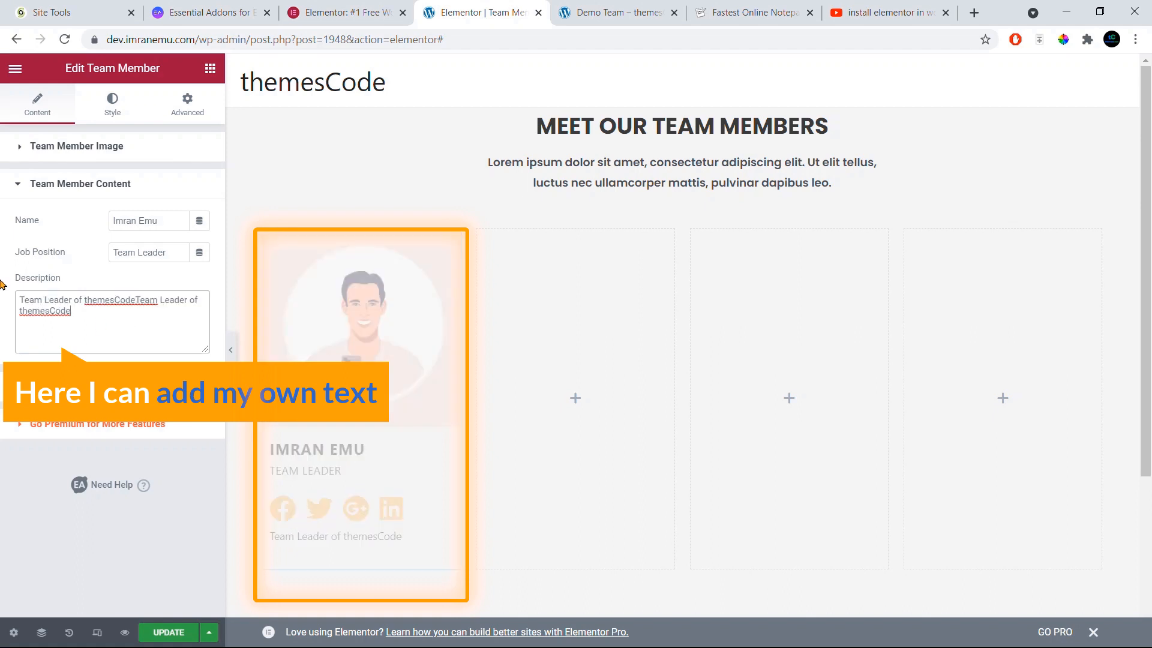
type("Team Leader of themesCode")
scroll(347, 480, "down", 3)
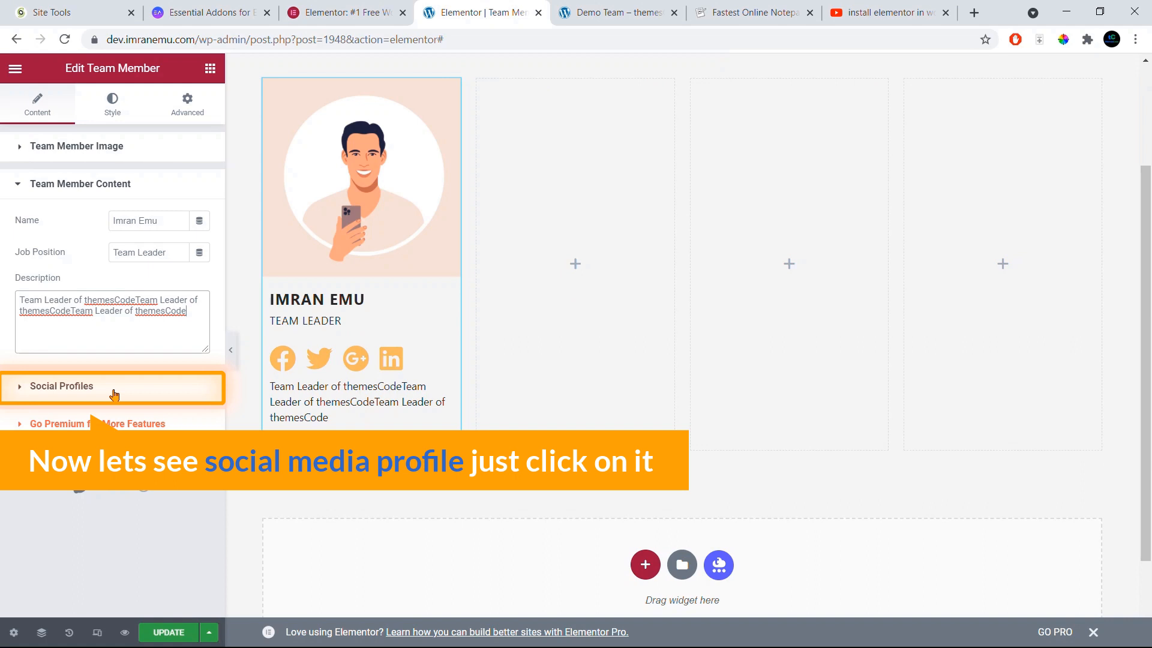
Step: Remove the Google+ social profile and add a fourth profile with the default WordPress icon
left_click(114, 392)
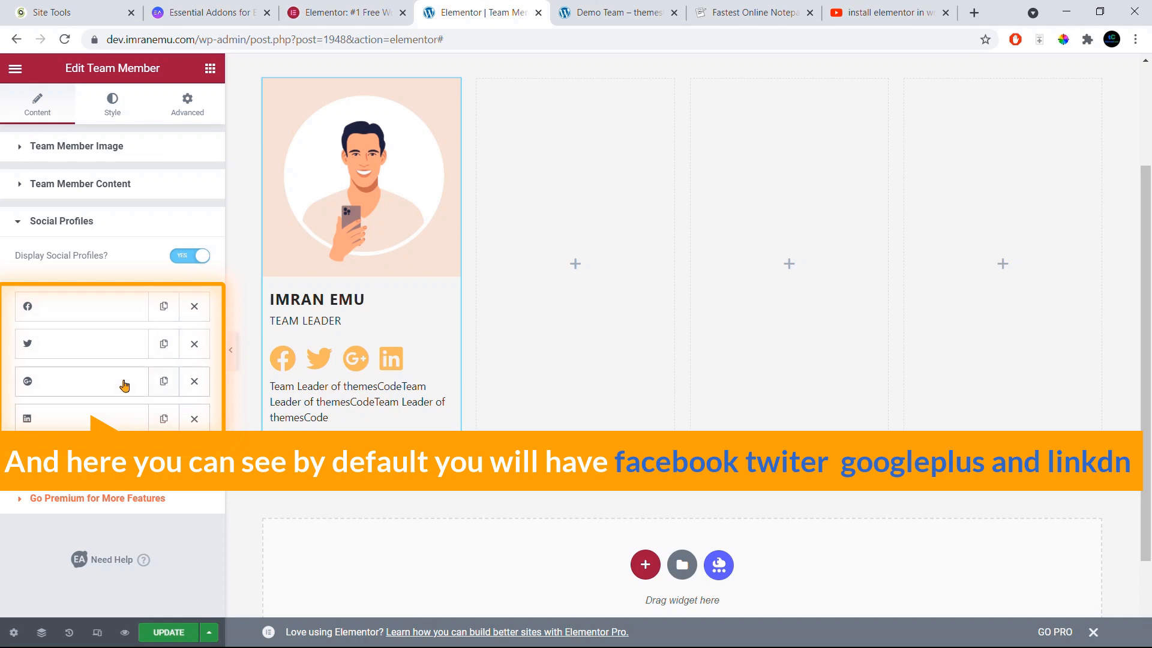
left_click(194, 385)
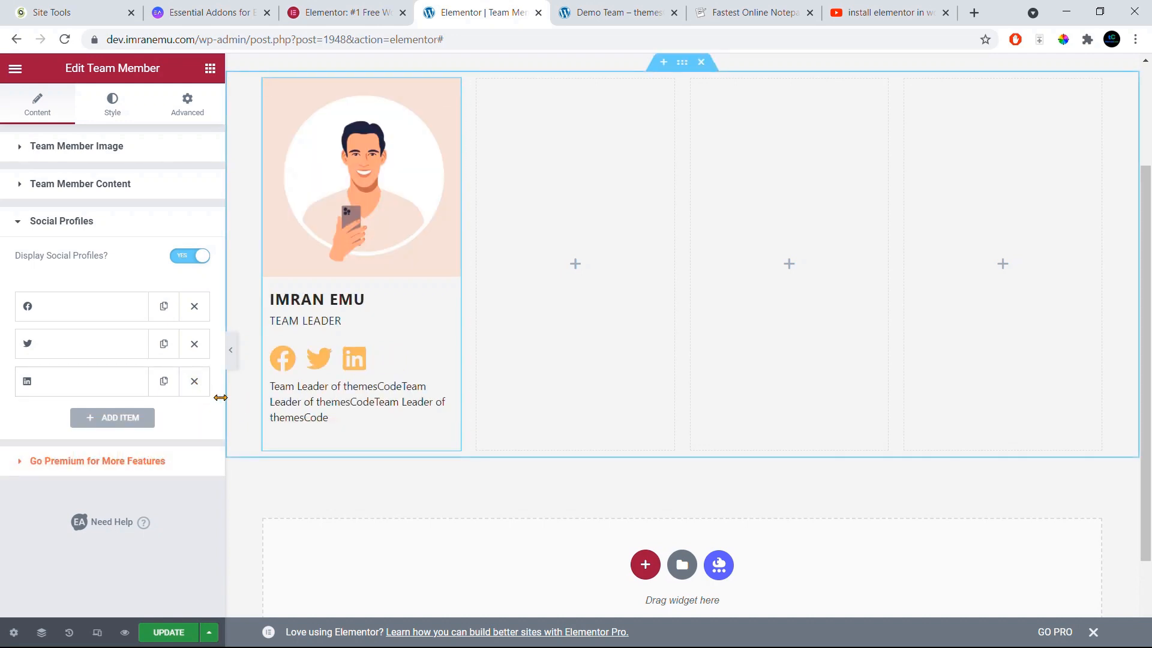
left_click(122, 419)
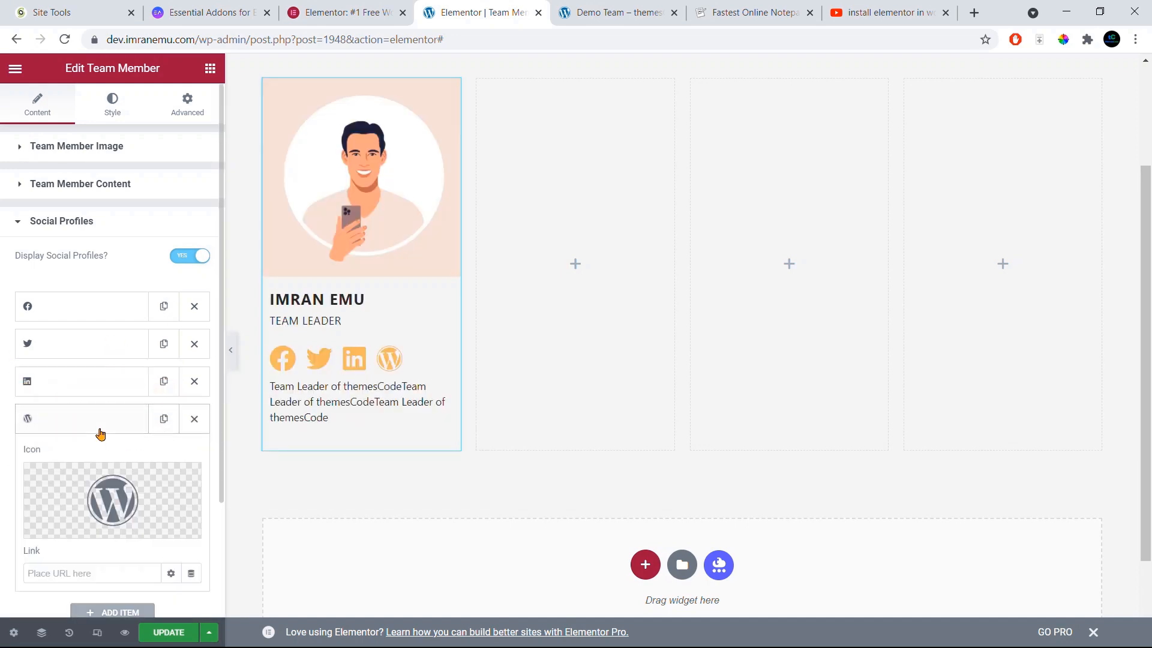
scroll(100, 433, "down", 3)
mouse_move(97, 344)
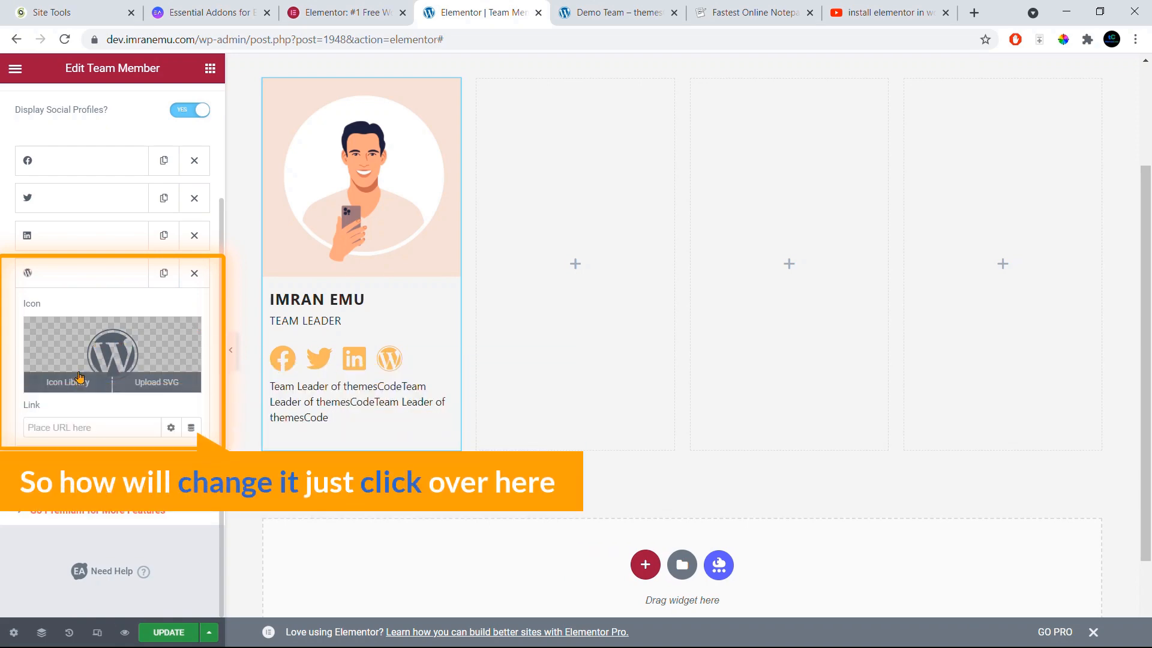
left_click(97, 351)
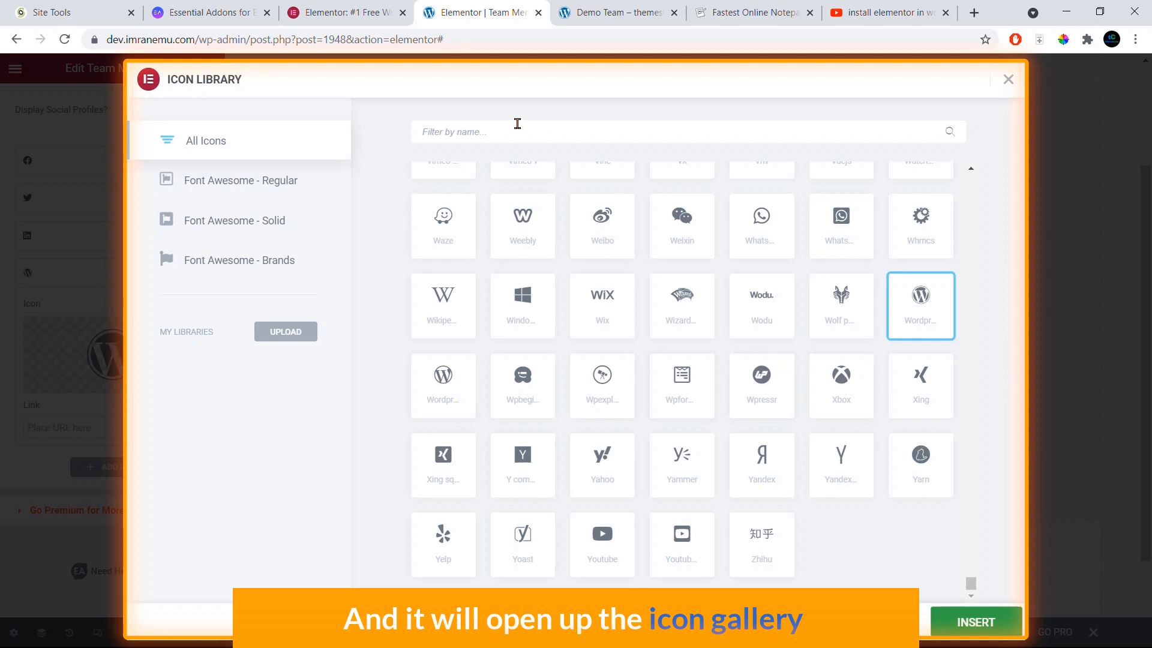
Step: Replace the fourth profile's icon with the YouTube icon from the Icon Library
left_click(495, 127)
type("youtube")
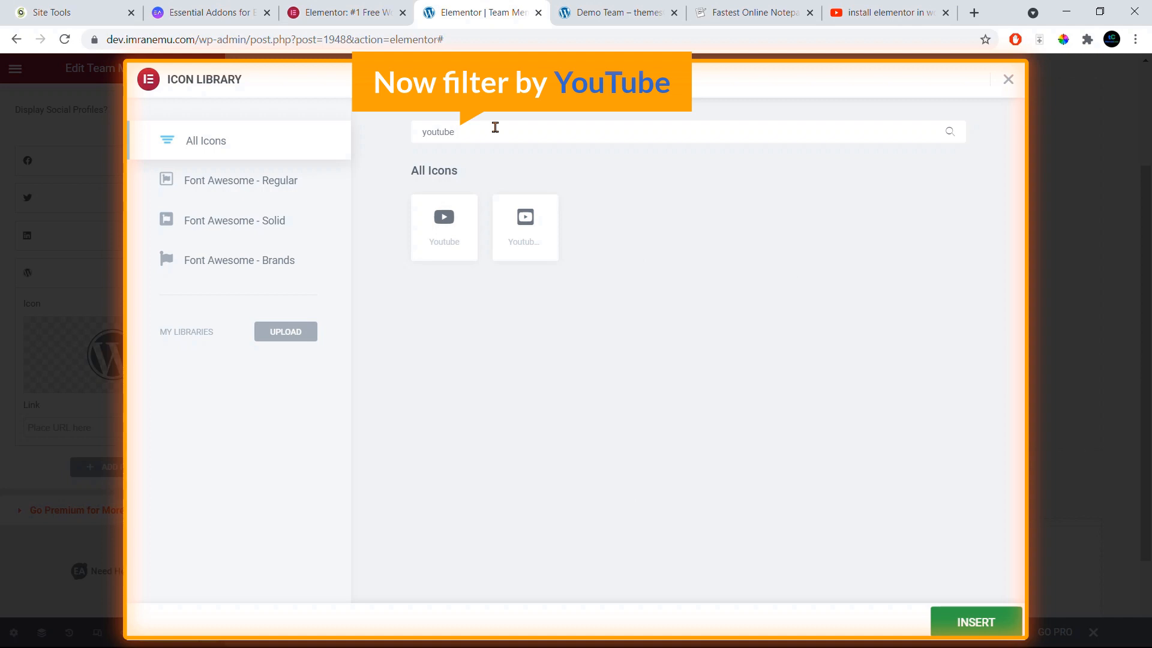
left_click(444, 223)
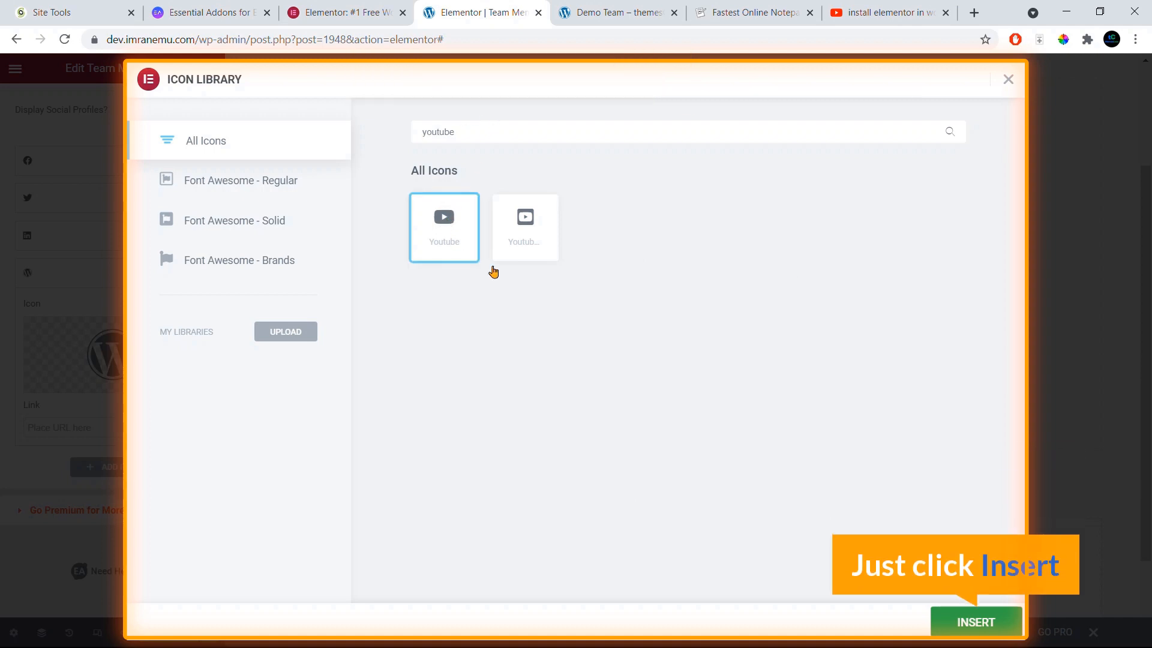
left_click(993, 622)
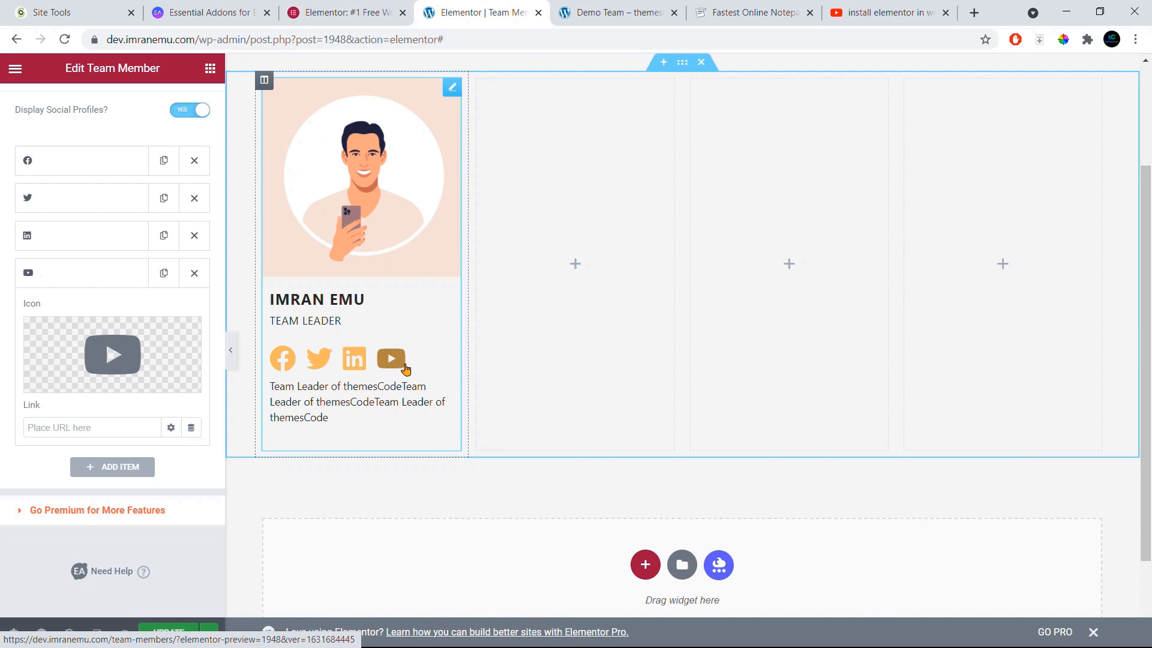
Step: Link the YouTube social profile to the themesCode YouTube channel URL copied from its tab
left_click(65, 428)
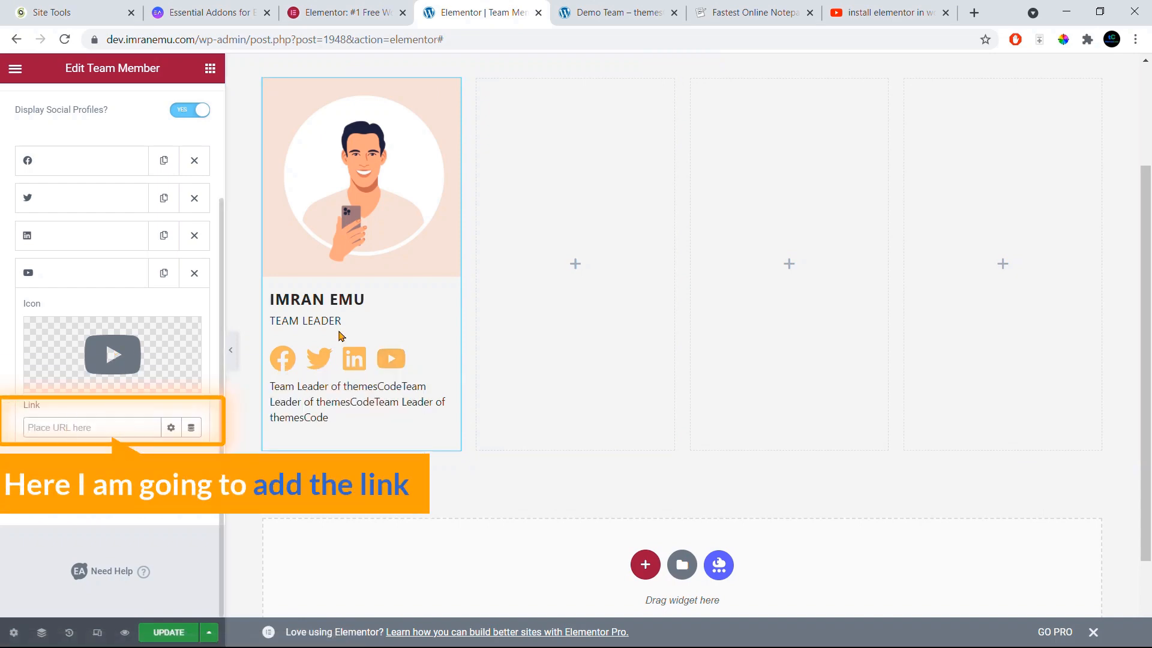
left_click(887, 12)
right_click(243, 35)
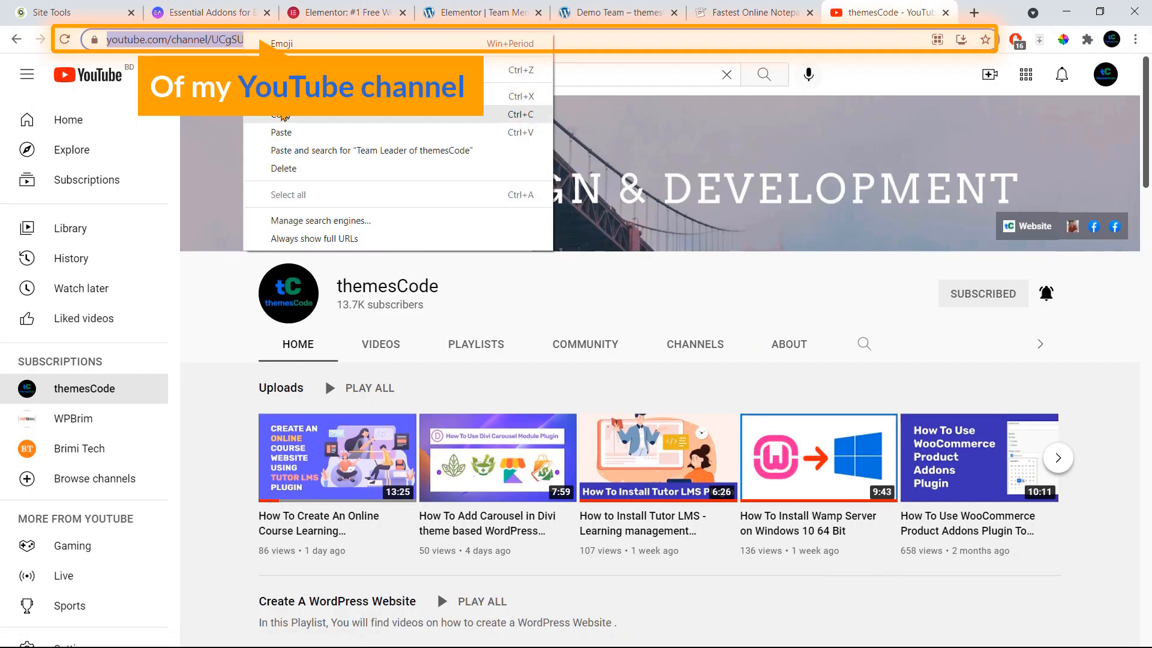
left_click(282, 115)
left_click(479, 12)
key("ctrl+v")
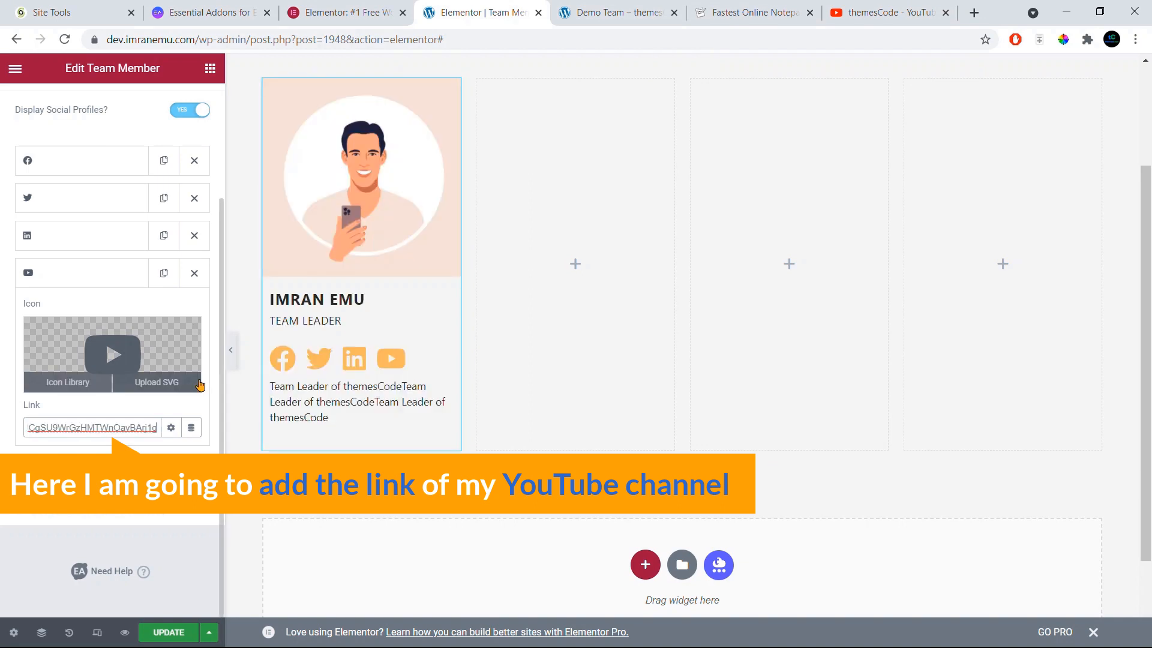
left_click(121, 160)
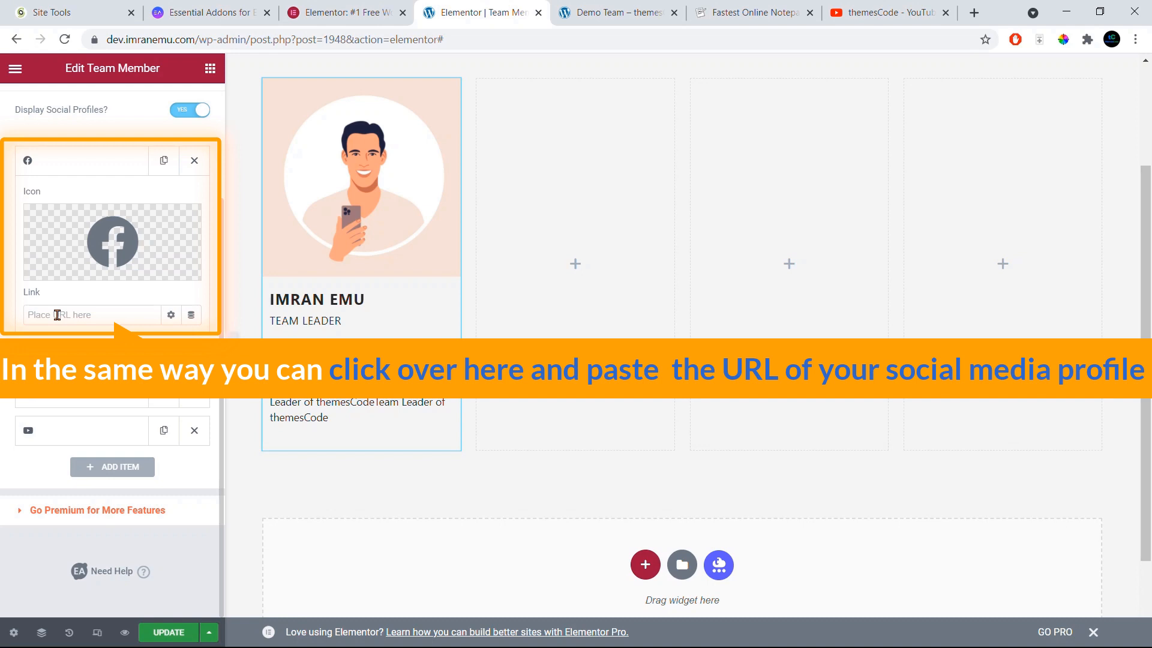
left_click(92, 168)
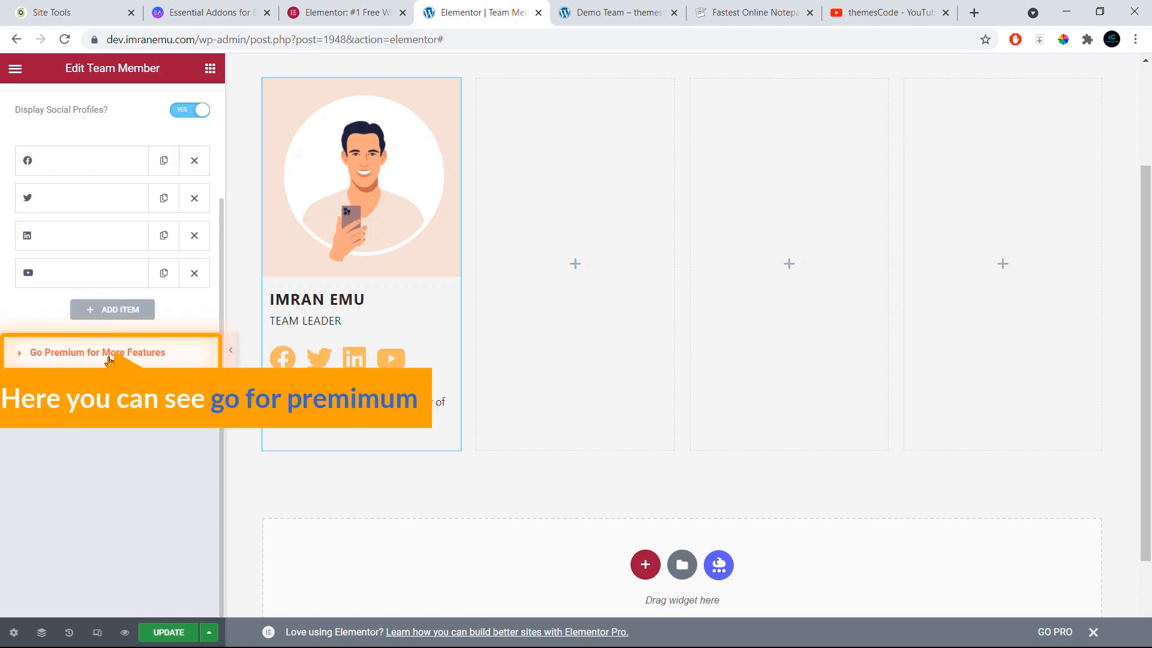
Step: Scroll the panel up and collapse the Social Profiles section
scroll(138, 327, "up", 3)
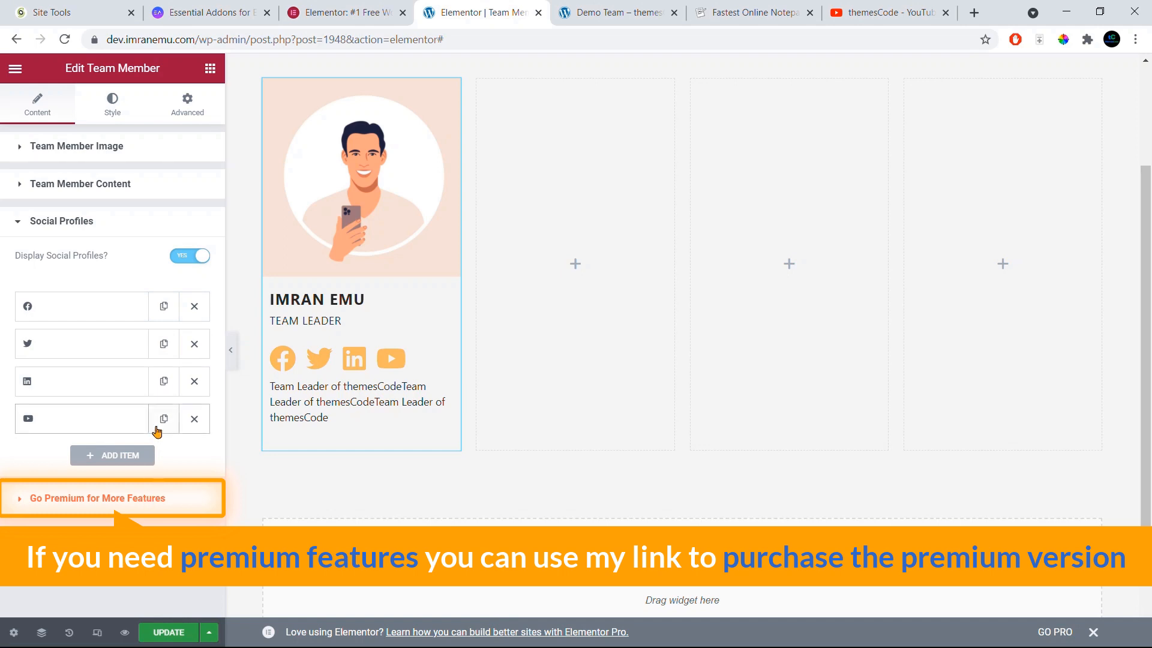
left_click(40, 226)
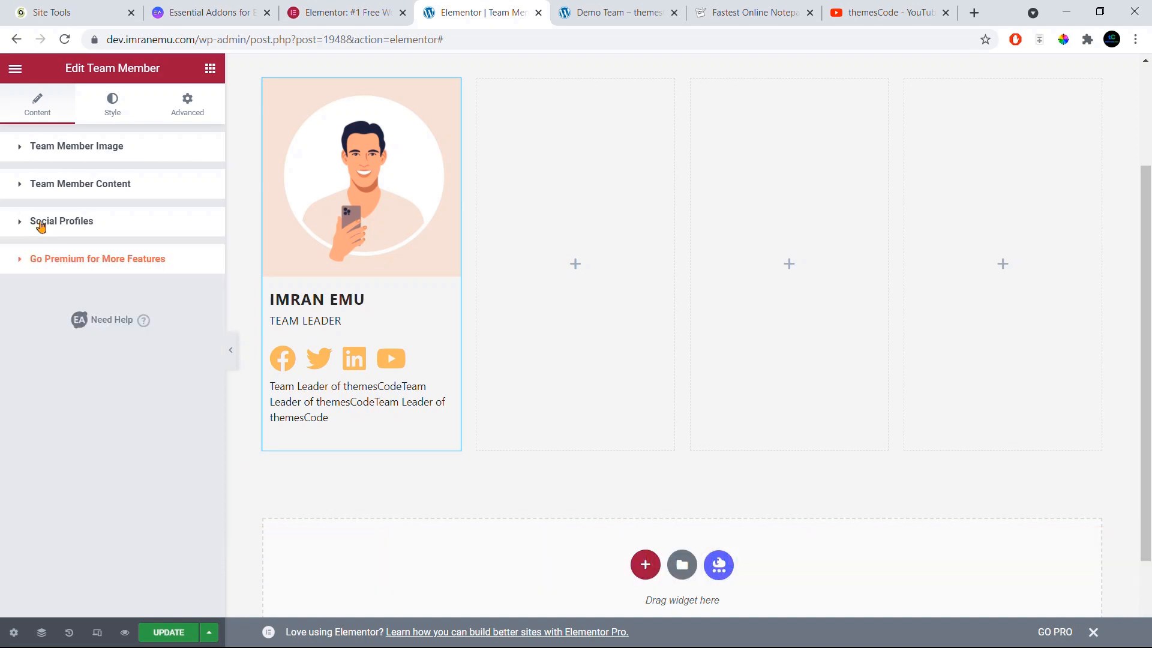
Step: In the Style tab, try the Overlay and Centered Style presets, then return to Simple Style
left_click(111, 113)
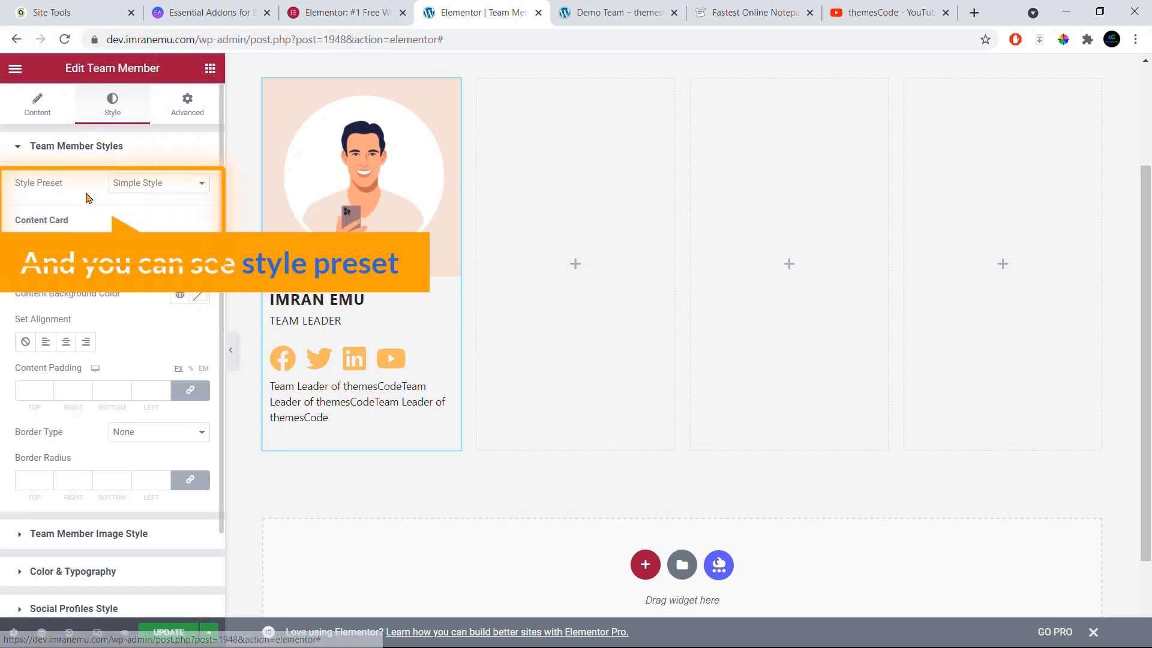
left_click(192, 185)
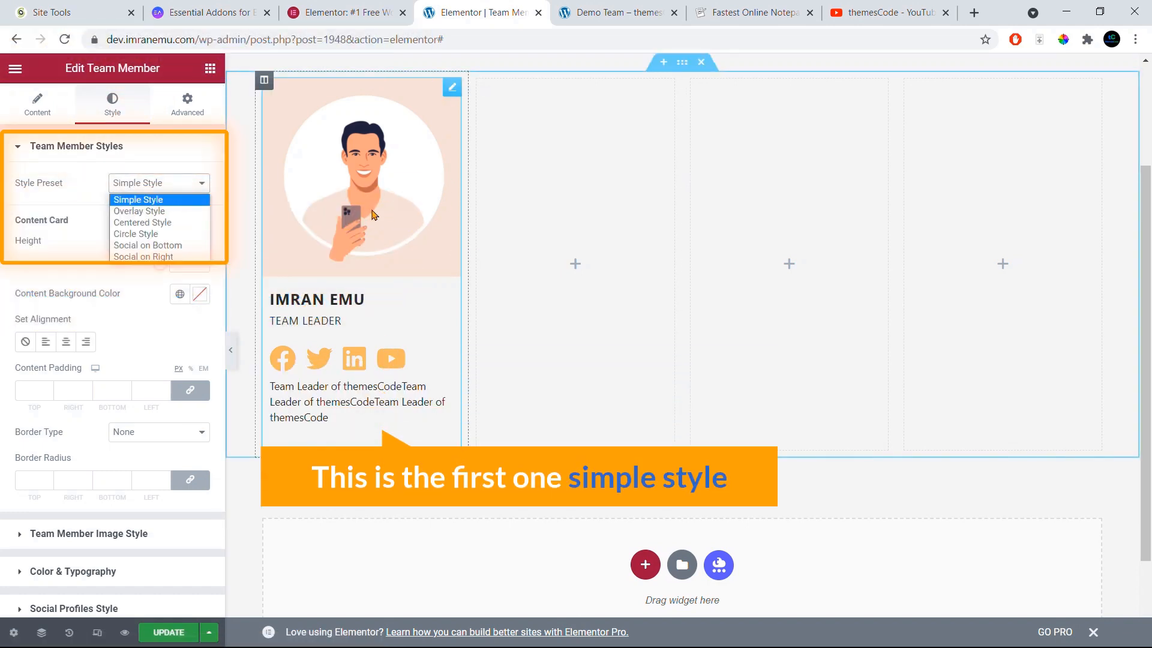
left_click(175, 212)
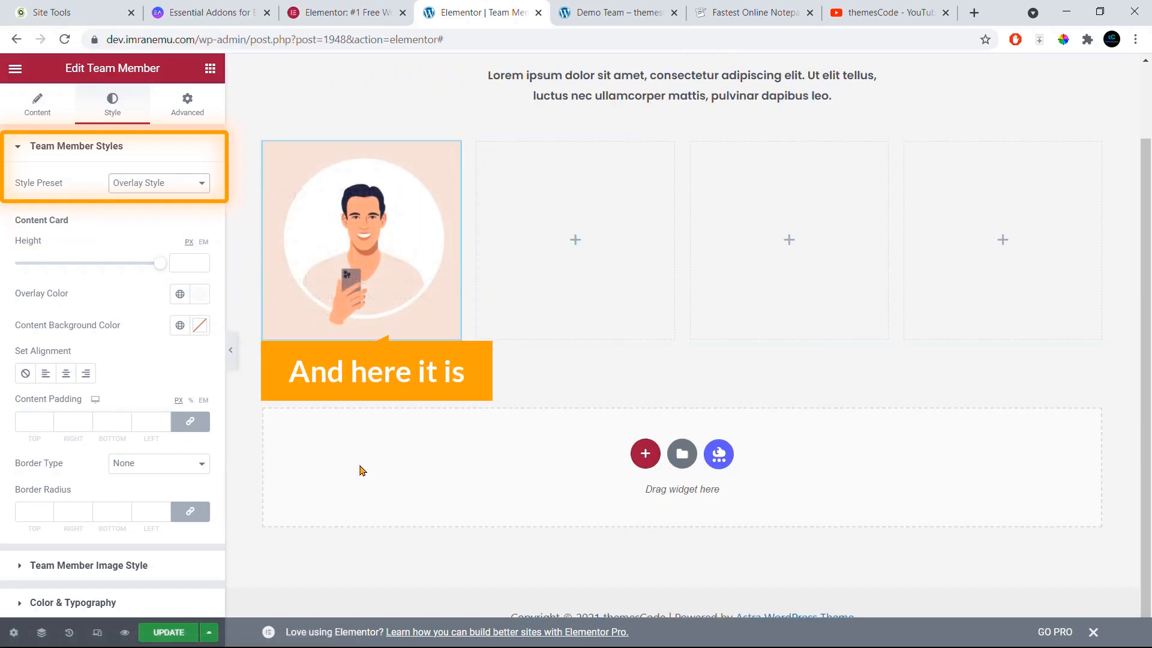
left_click(180, 183)
left_click(174, 223)
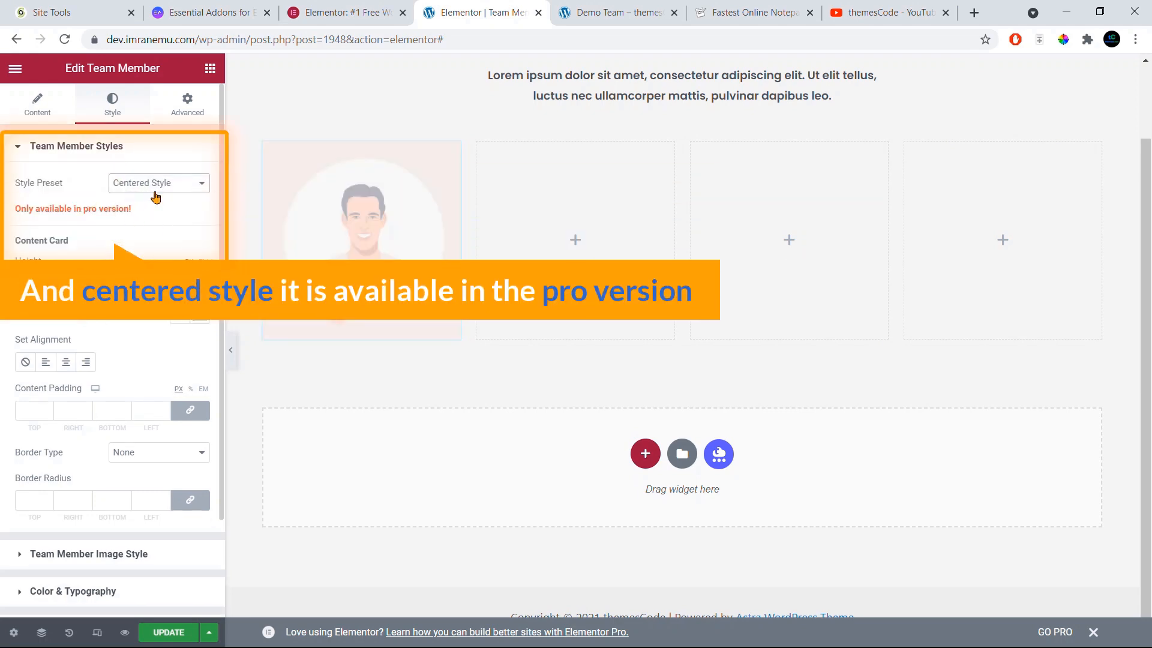
left_click(166, 183)
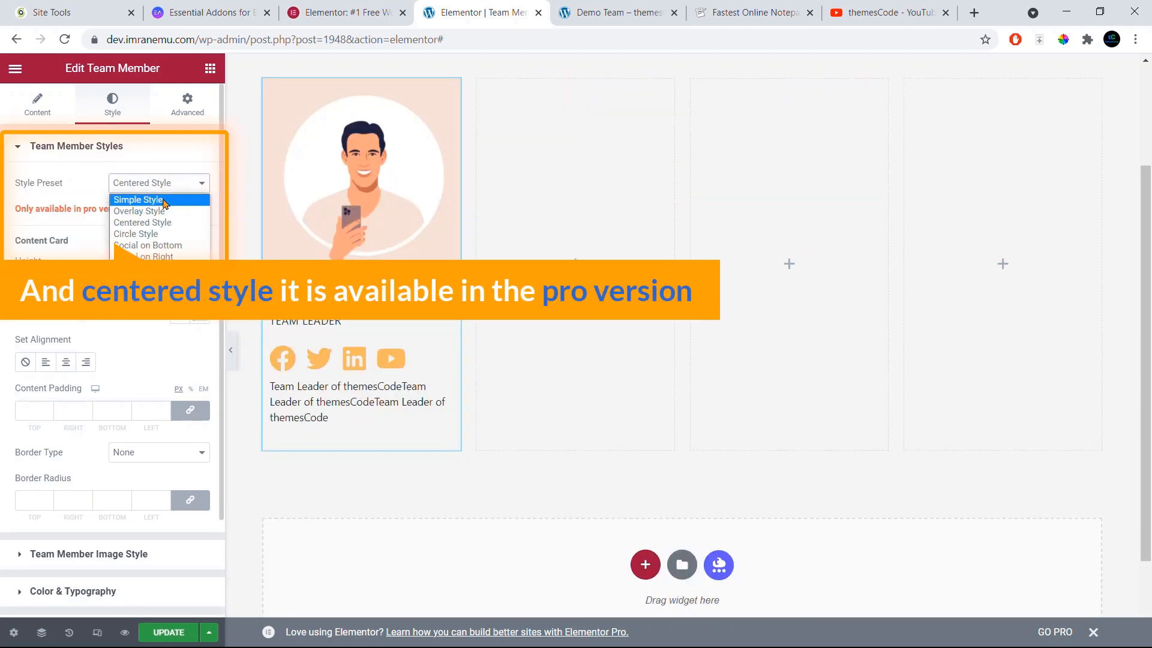
left_click(166, 201)
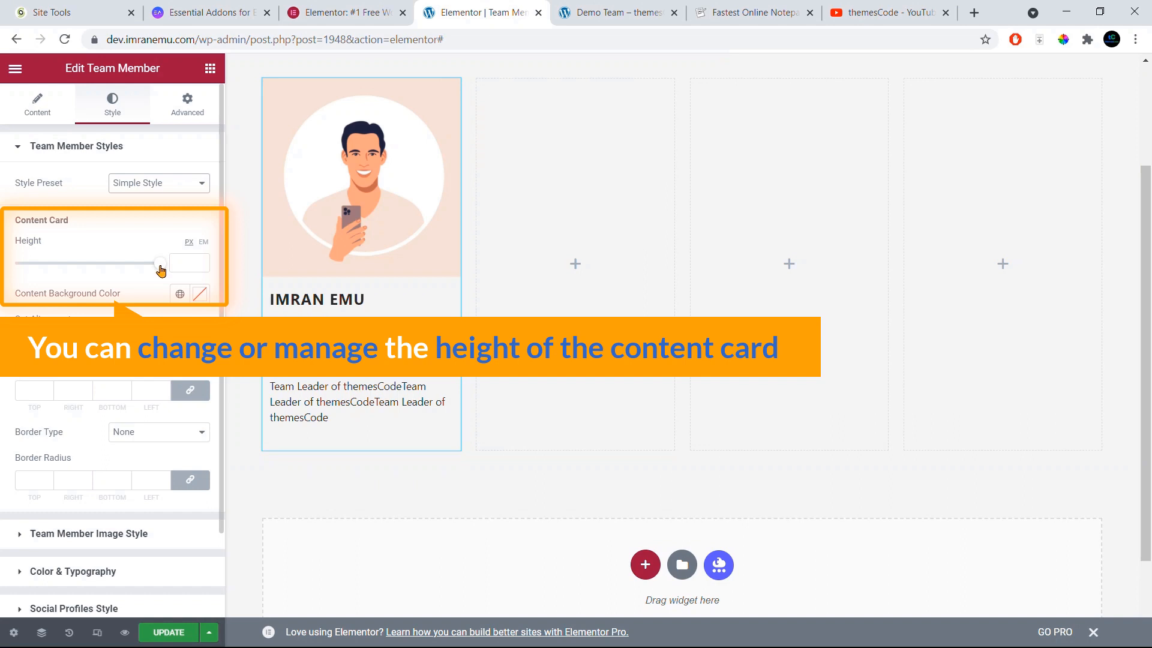
Step: Adjust the content card height, try then clear a red content background, and collapse Team Member Styles
left_click_drag(161, 266, 126, 262)
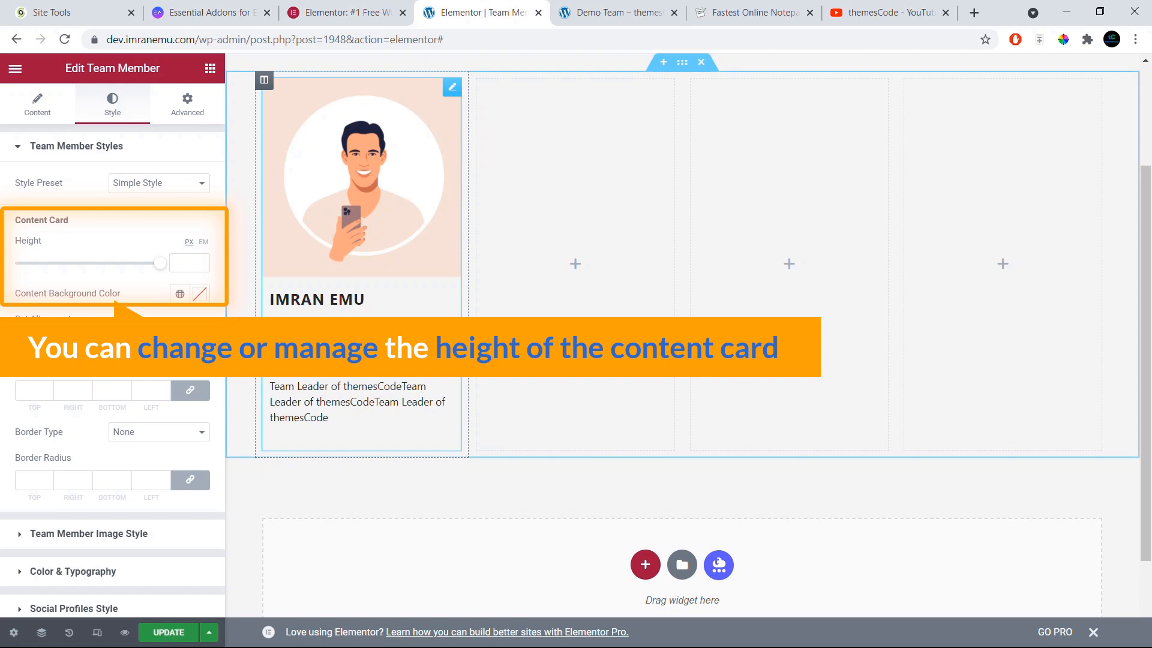
left_click(201, 300)
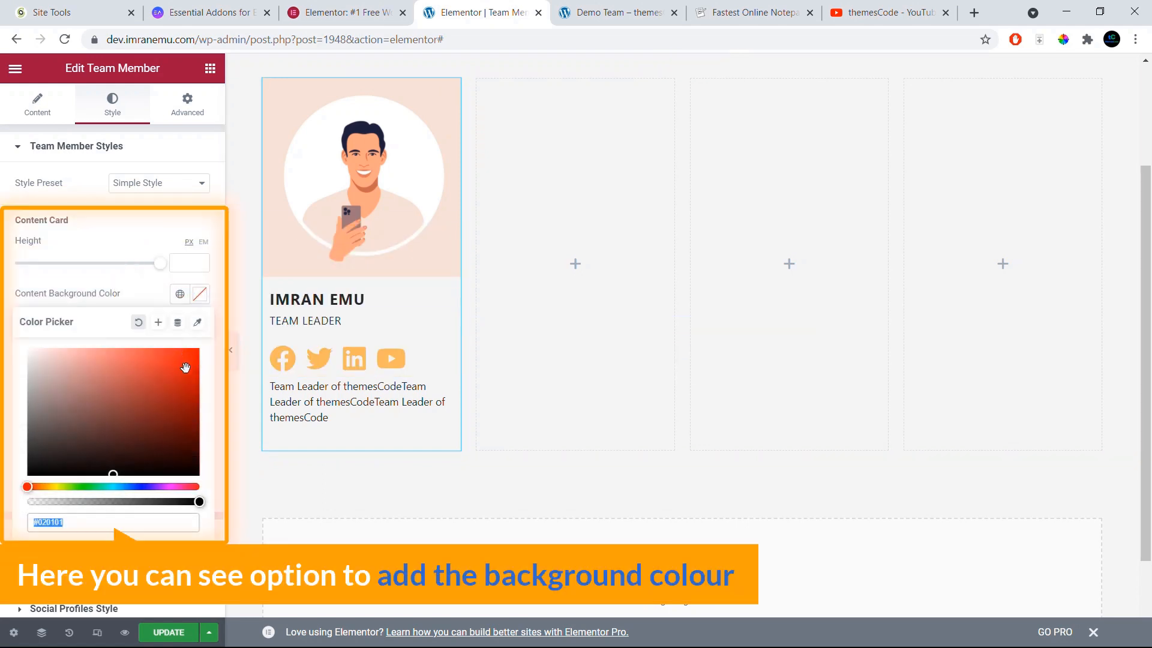
left_click(186, 368)
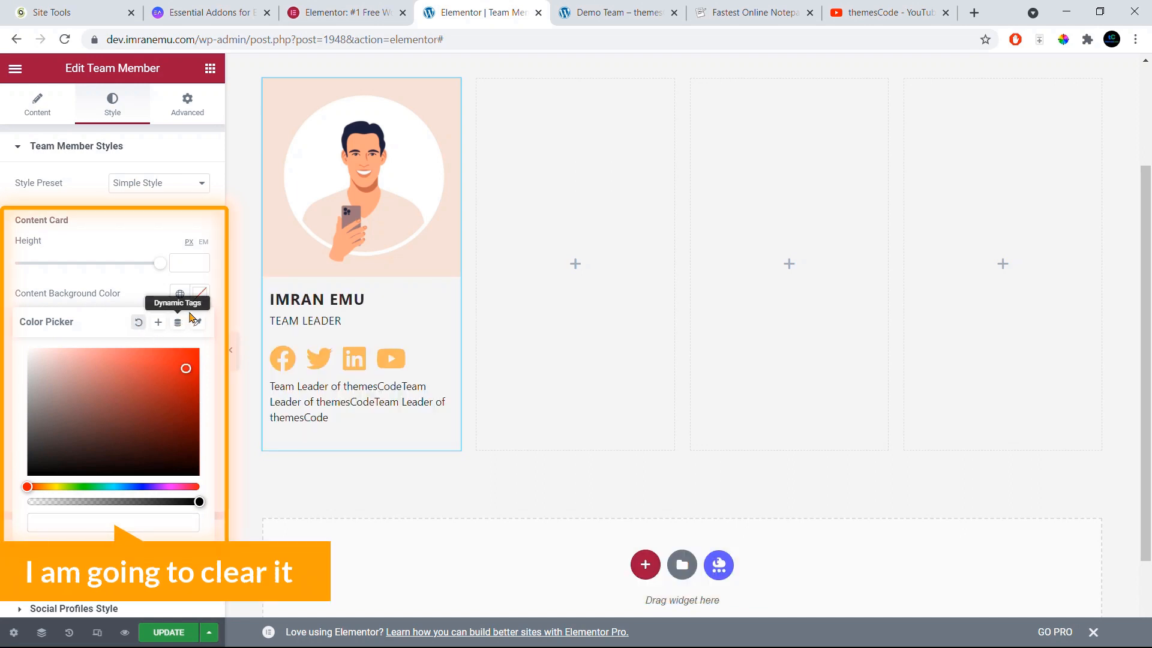
left_click(136, 244)
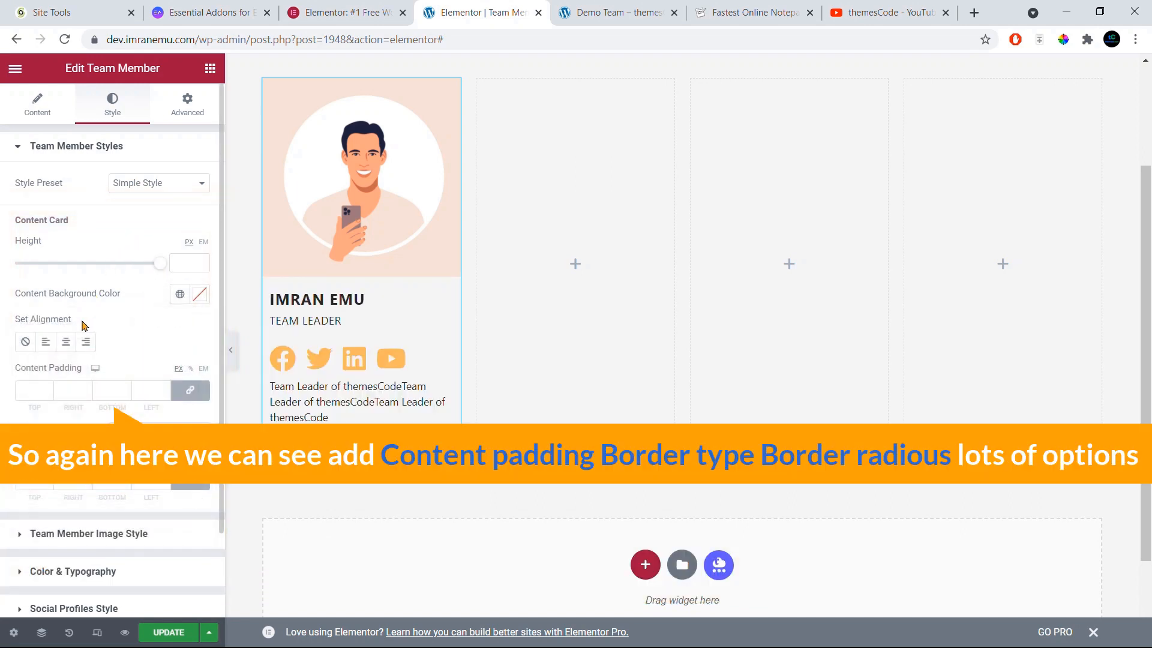
scroll(83, 326, "down", 2)
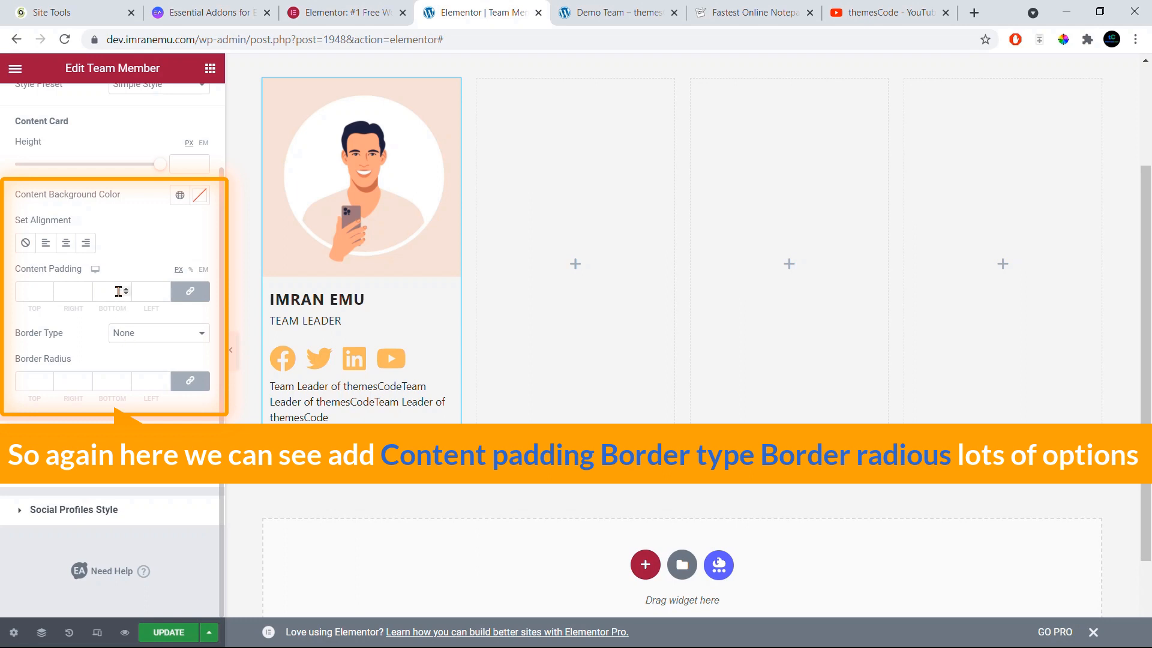
scroll(103, 276, "up", 2)
left_click(99, 148)
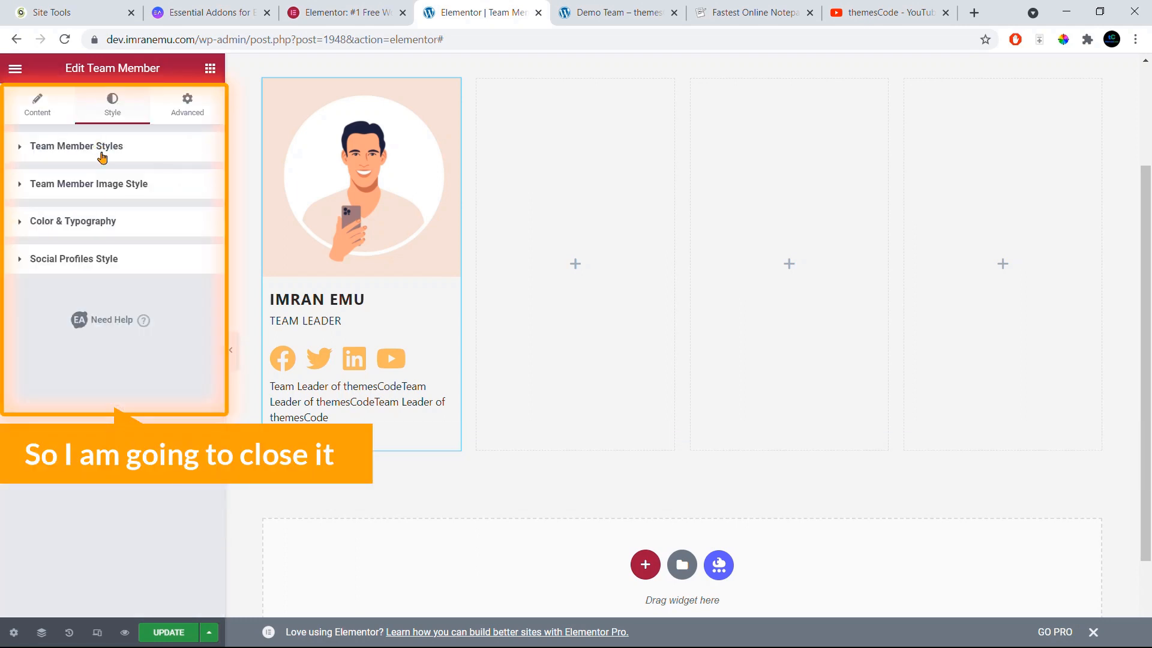
Step: Expand Team Member Image Style and toggle Rounded Avatar on, then back off
left_click(97, 186)
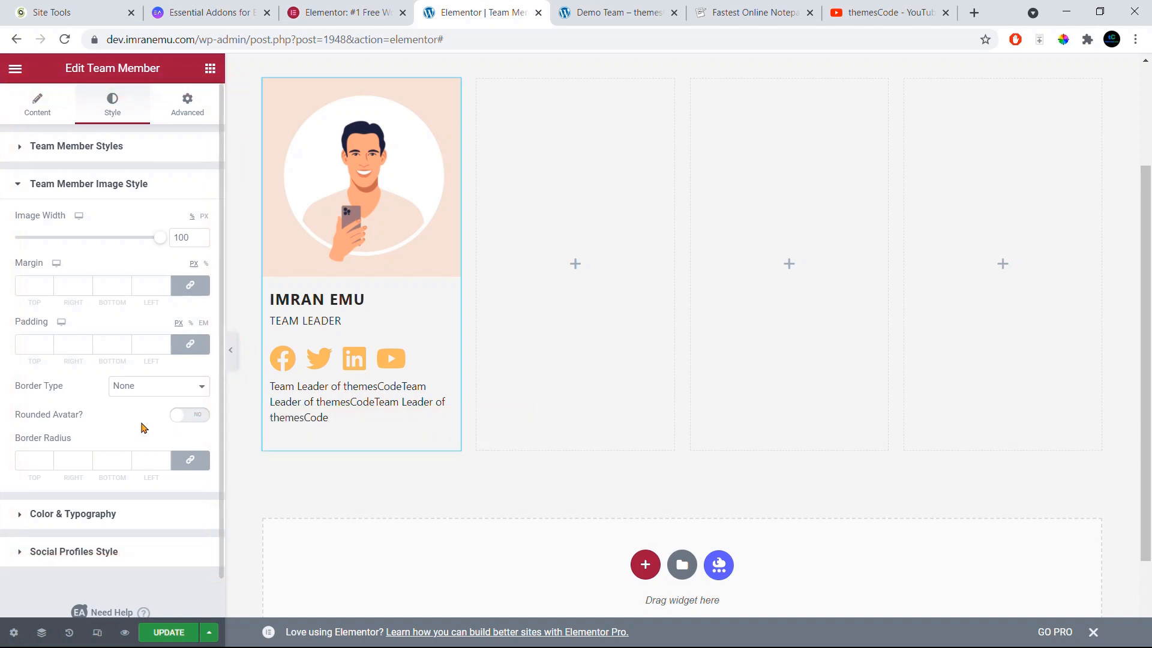
left_click(179, 419)
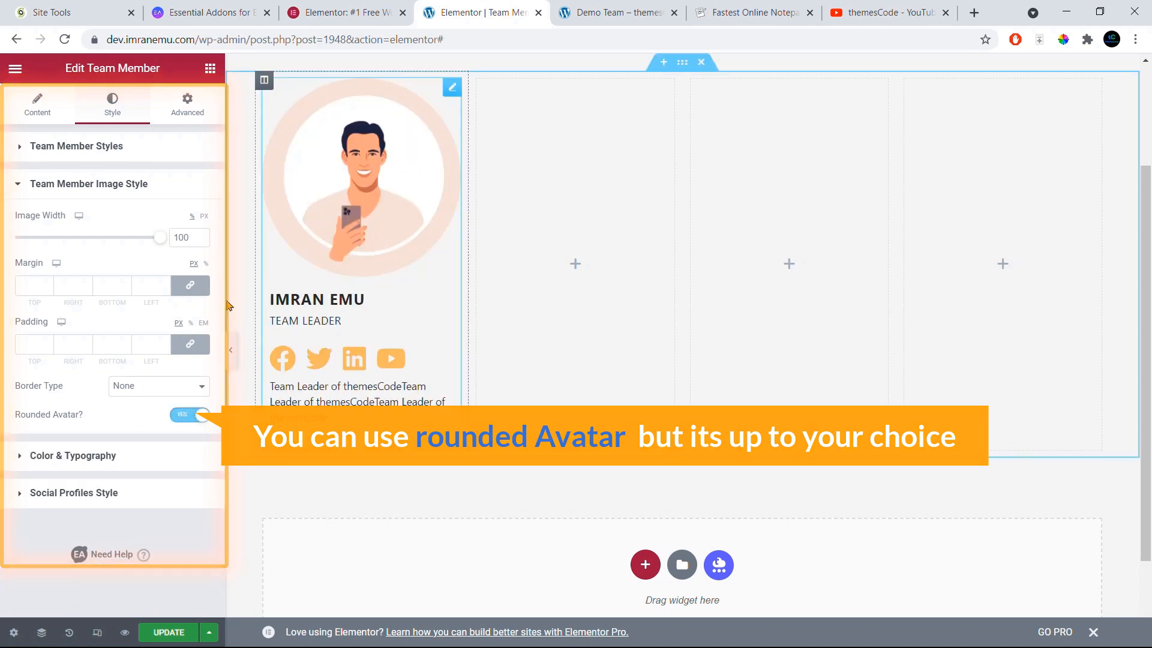
left_click(178, 418)
scroll(174, 425, "down", 1)
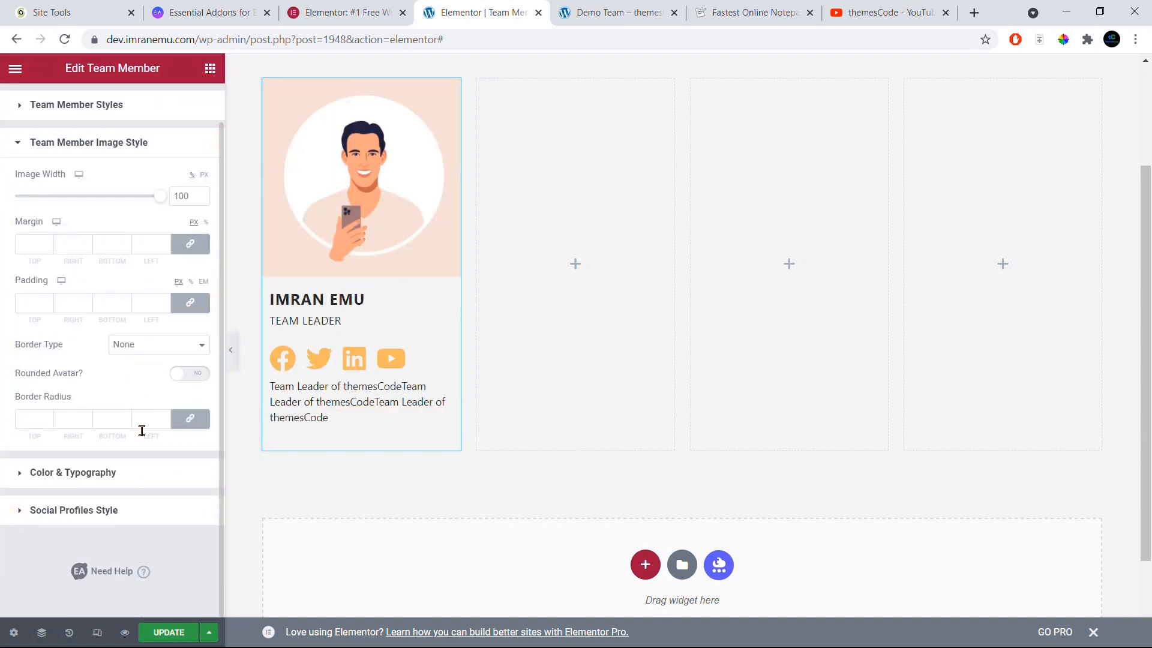
Step: Open Color & Typography and copy the #436ABD colour code from the notepad
left_click(115, 479)
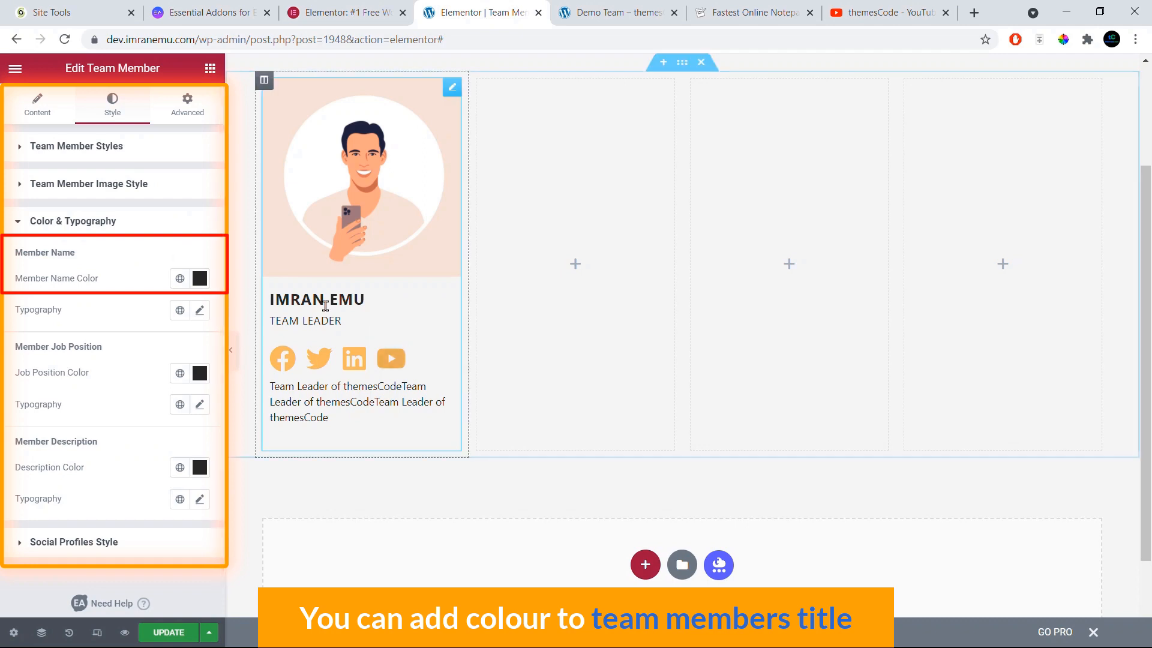
left_click(800, 13)
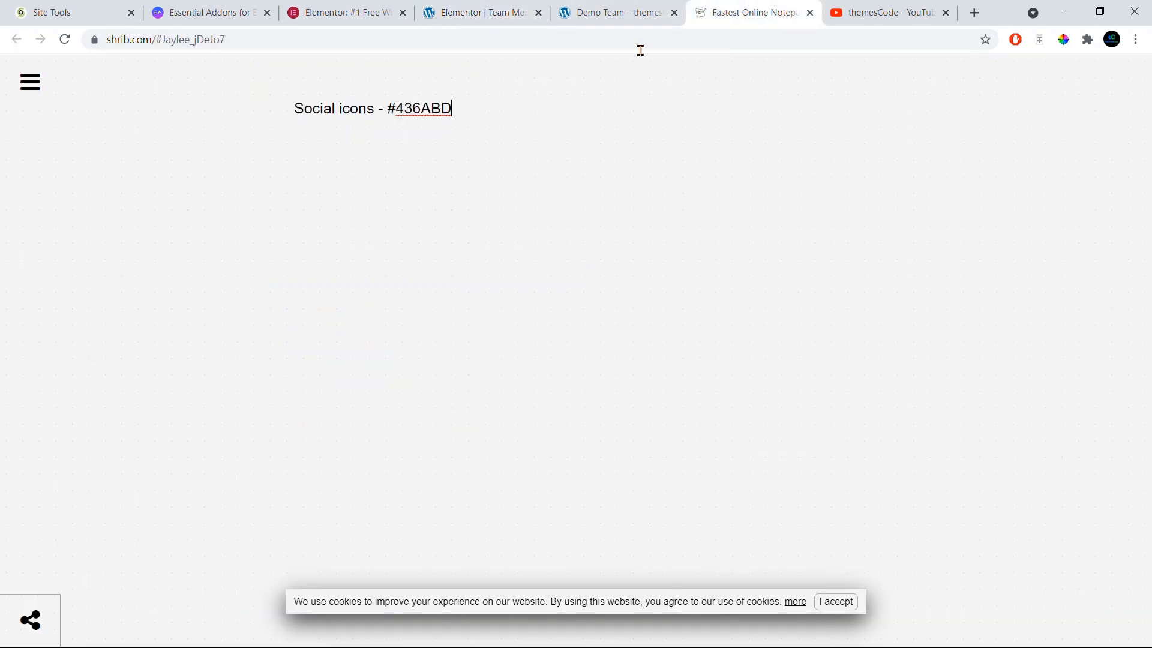
left_click_drag(387, 108, 457, 106)
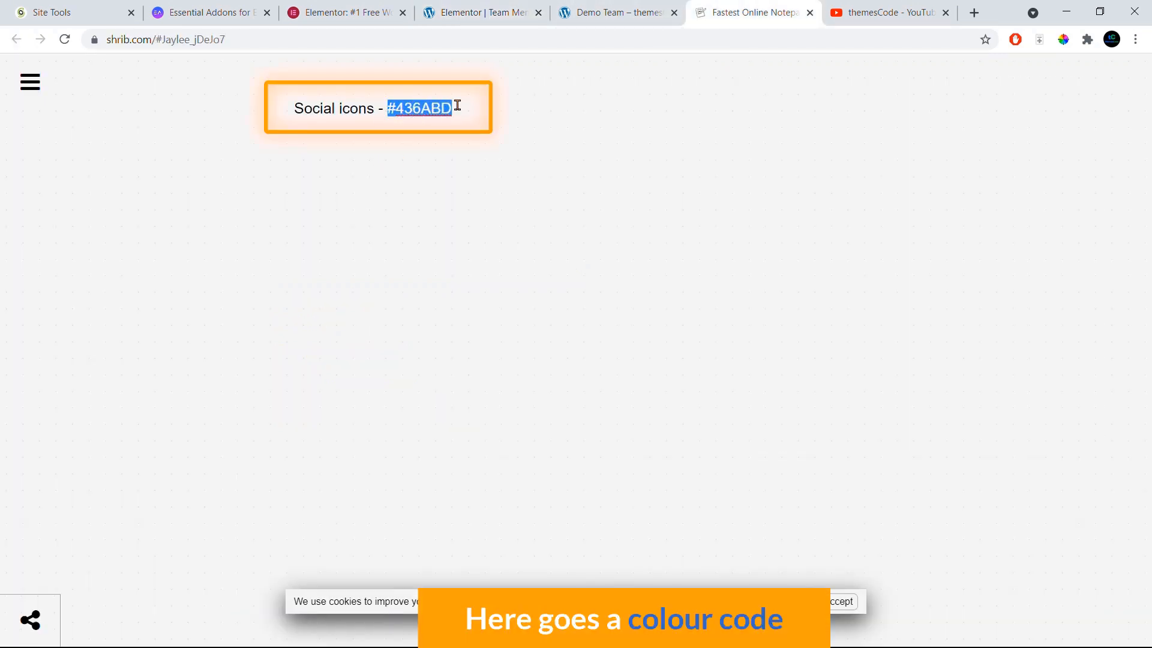
right_click(442, 112)
left_click(474, 204)
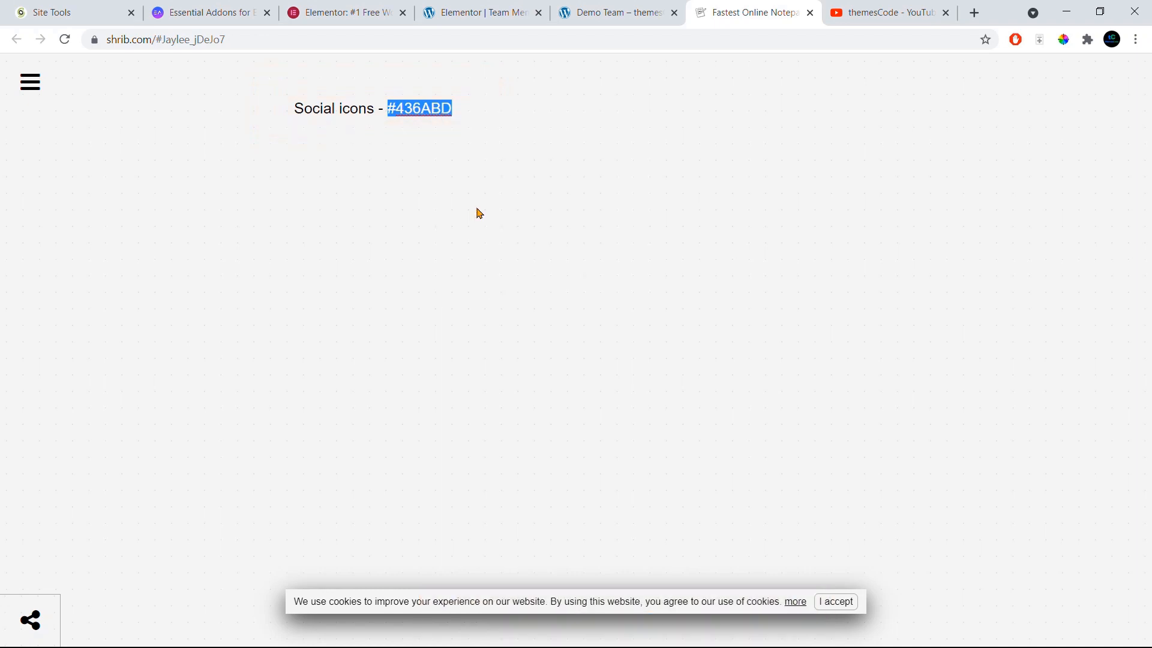
left_click(470, 11)
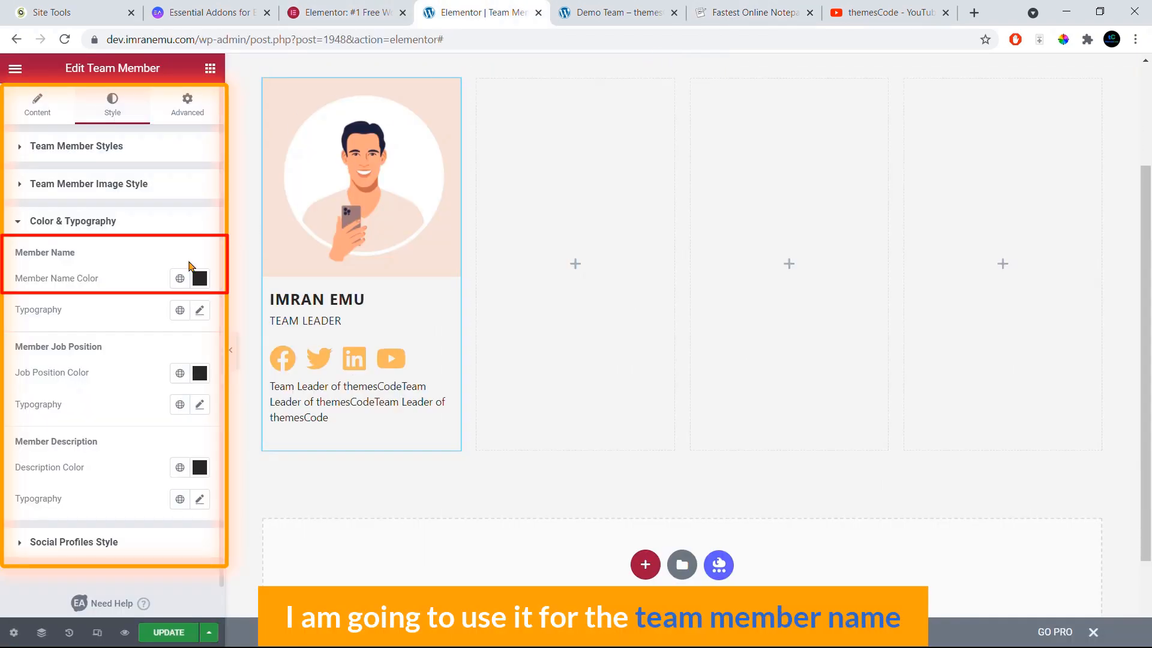
Step: Colour the member name blue #436ABD and the job position red #D40C0C
left_click(199, 278)
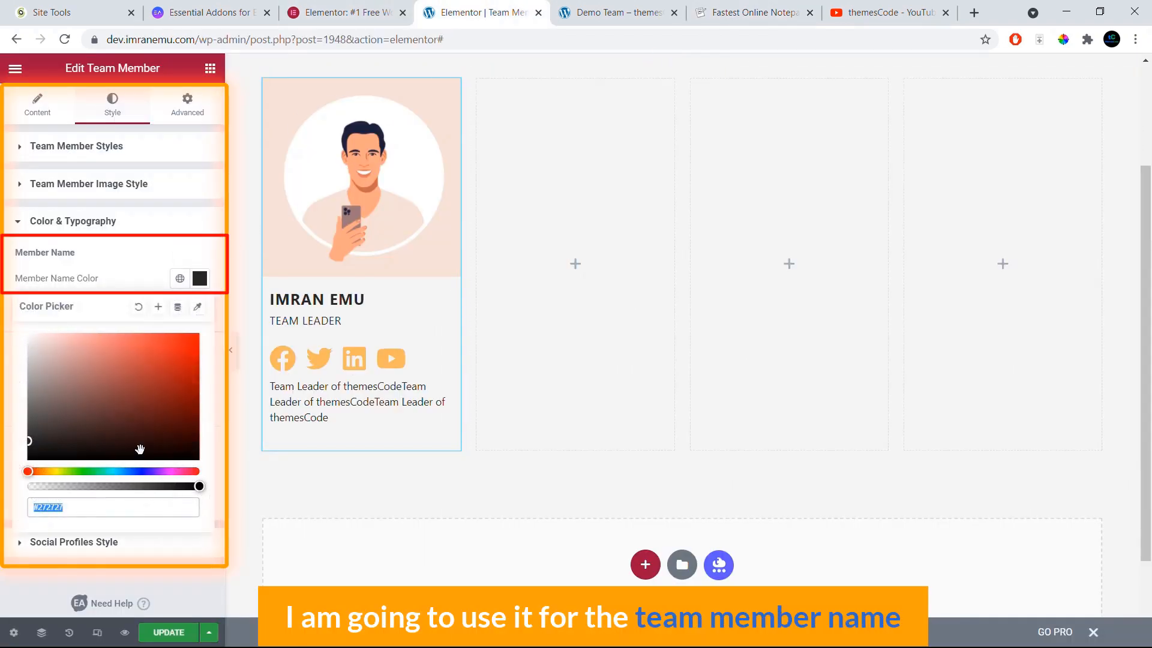
key("ctrl+v")
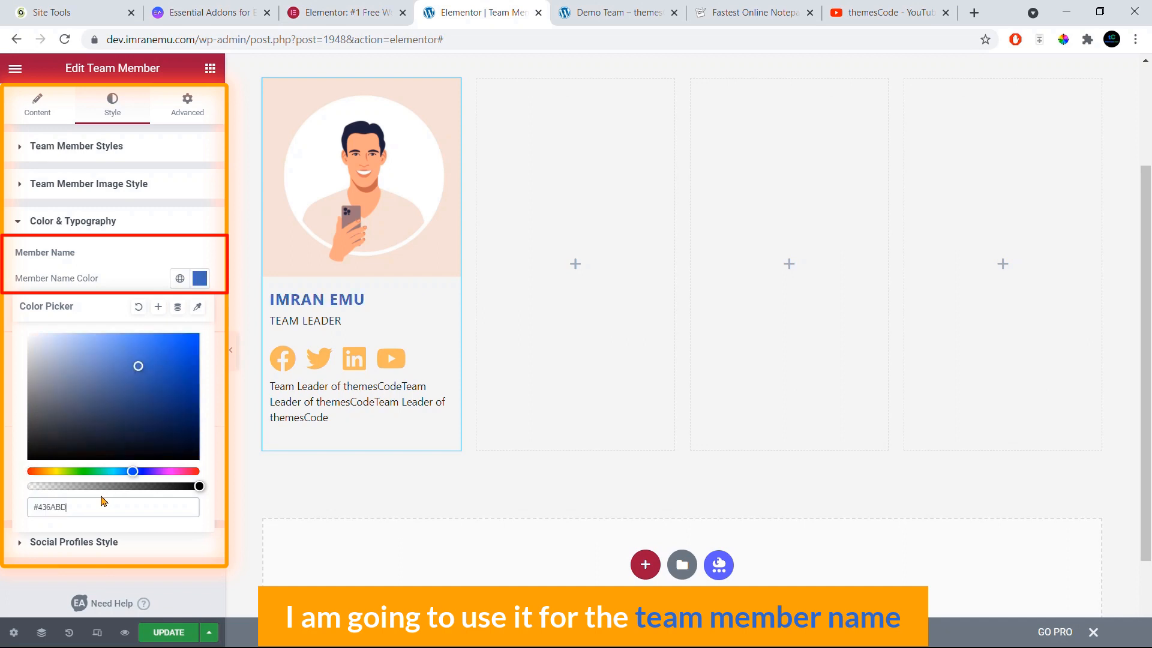
left_click(137, 285)
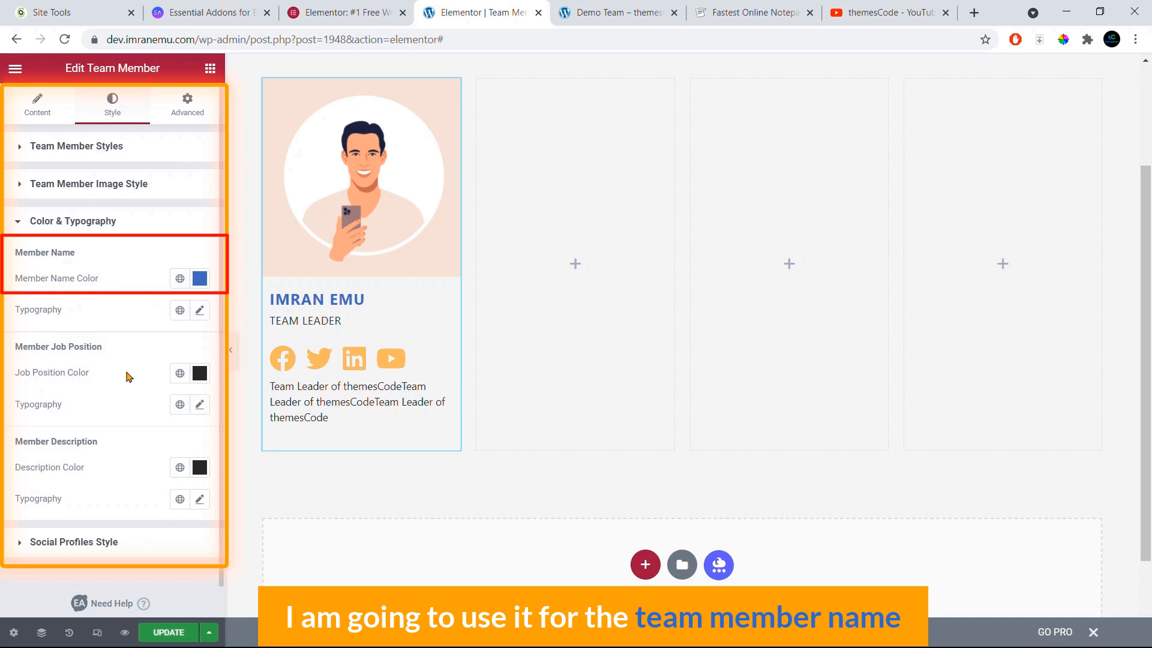
left_click(200, 374)
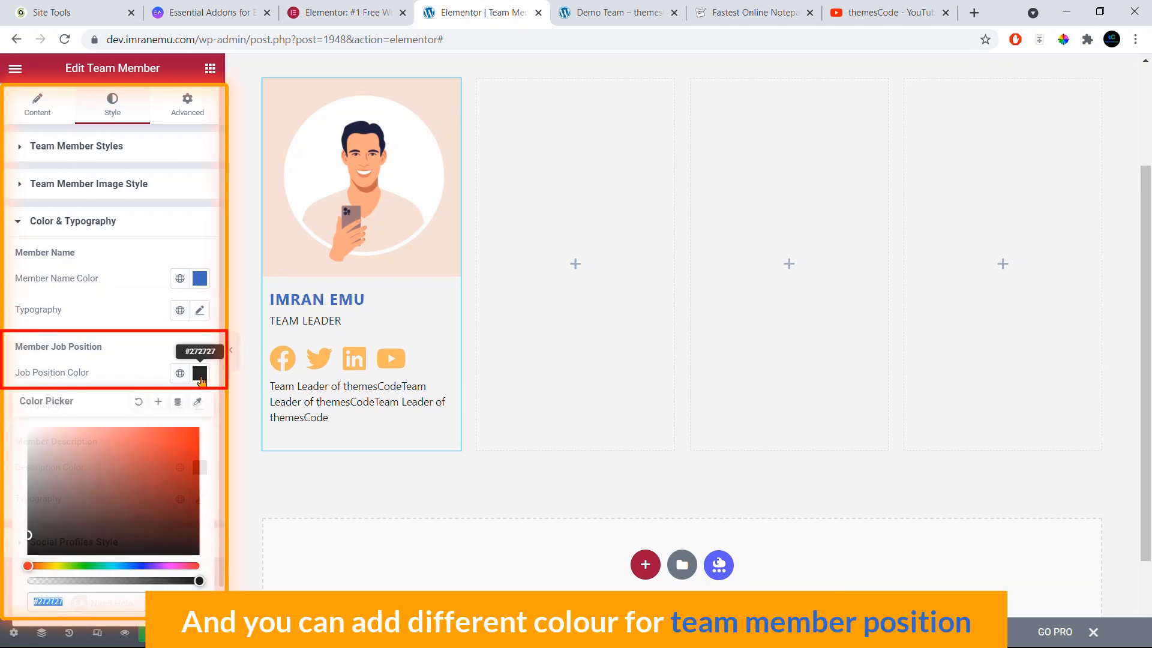
left_click(190, 448)
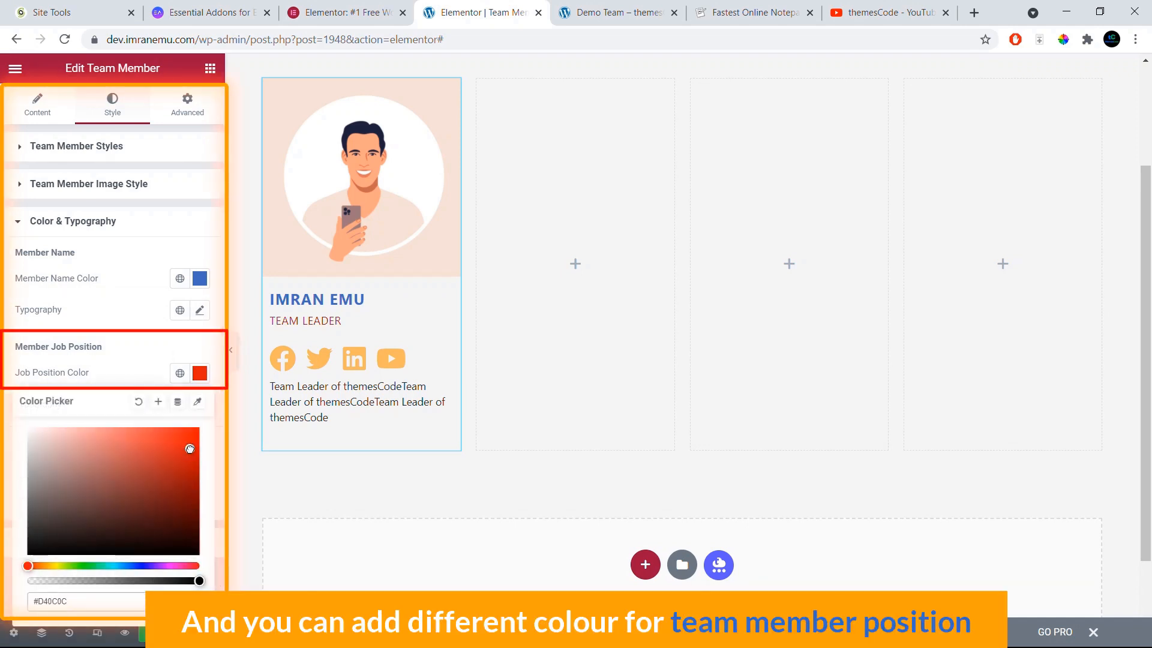
left_click(156, 341)
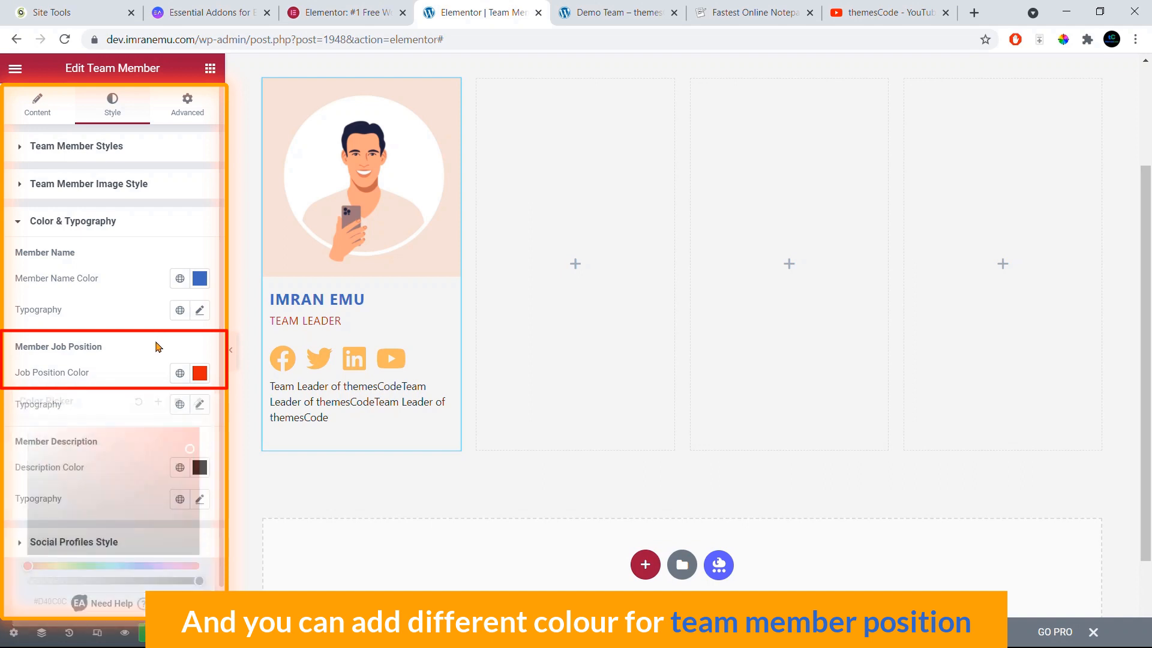
left_click(200, 413)
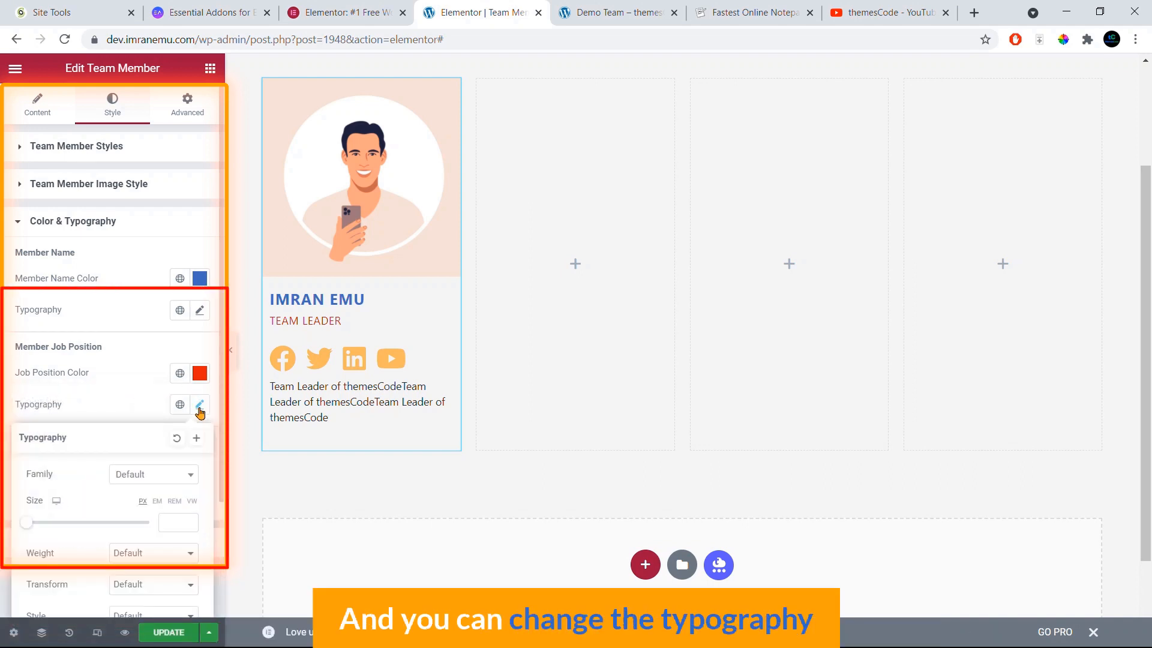
Step: Set the TEAM LEADER job title font to Poppins with weight 600
left_click(179, 474)
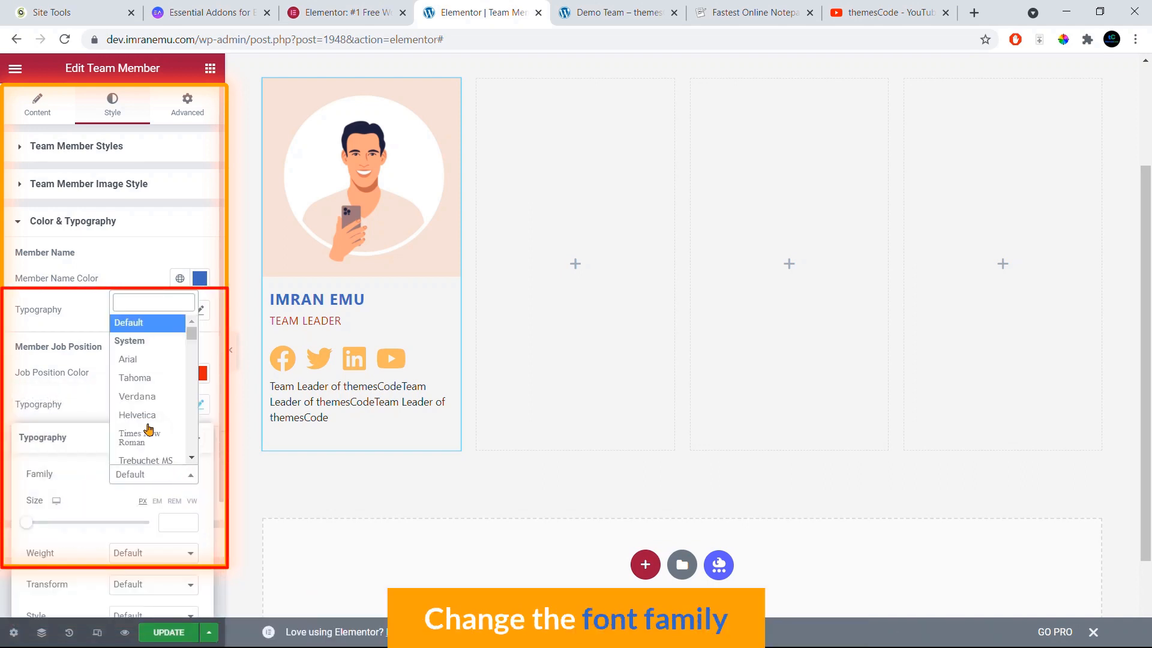
type("po")
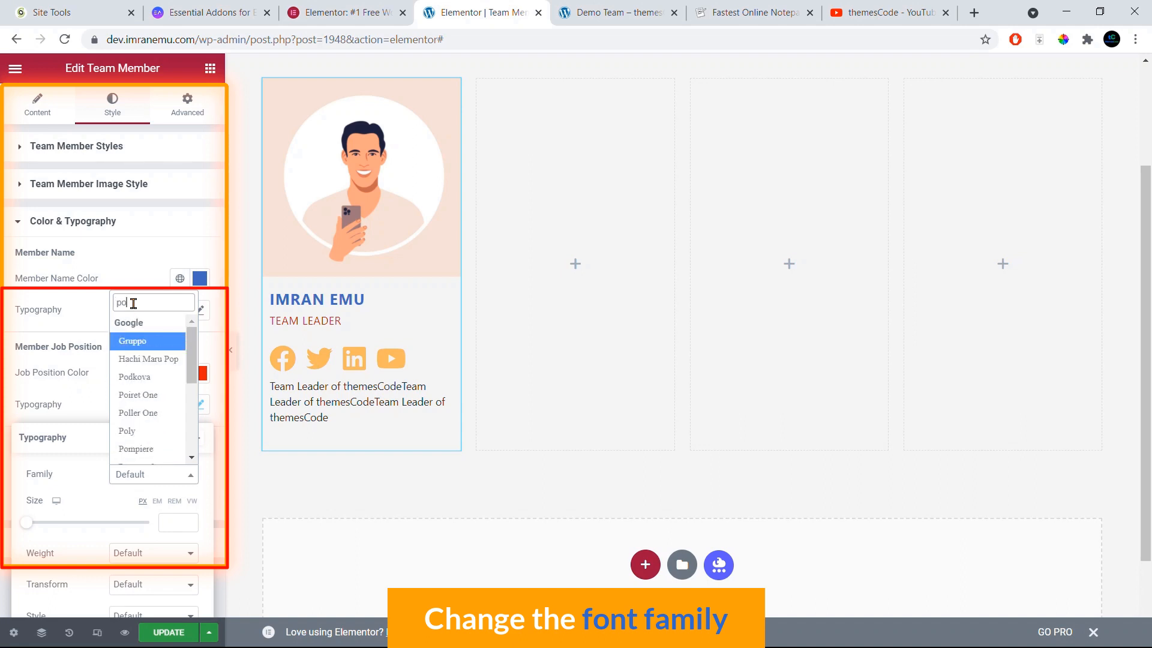
type("p")
left_click(139, 454)
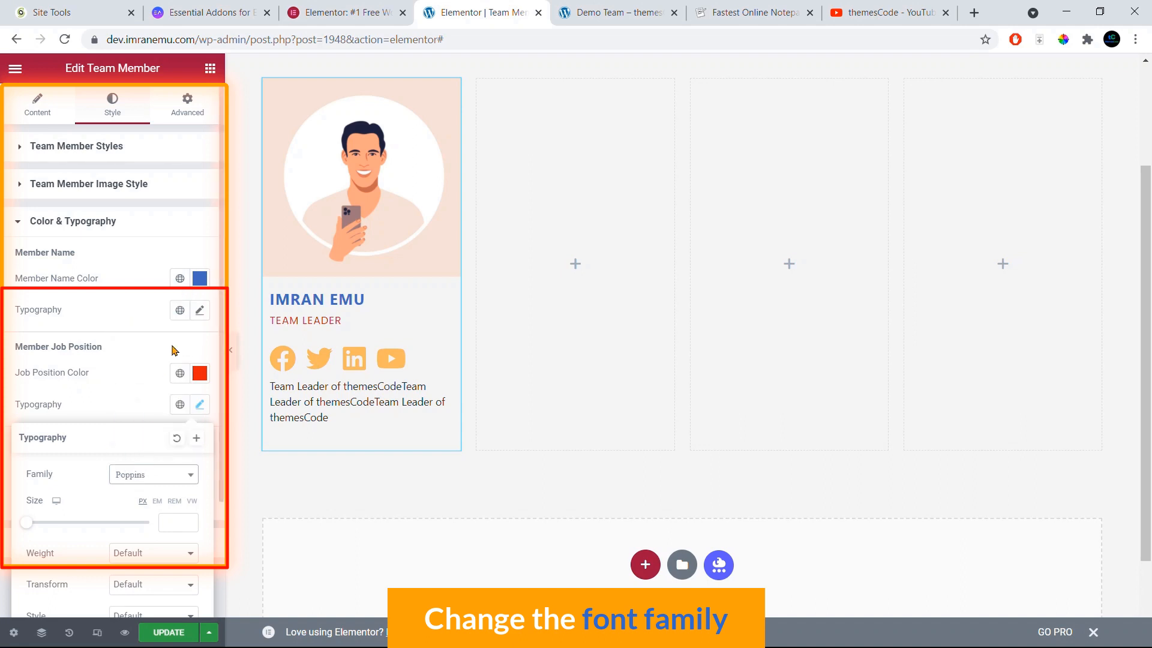
scroll(170, 357, "down", 2)
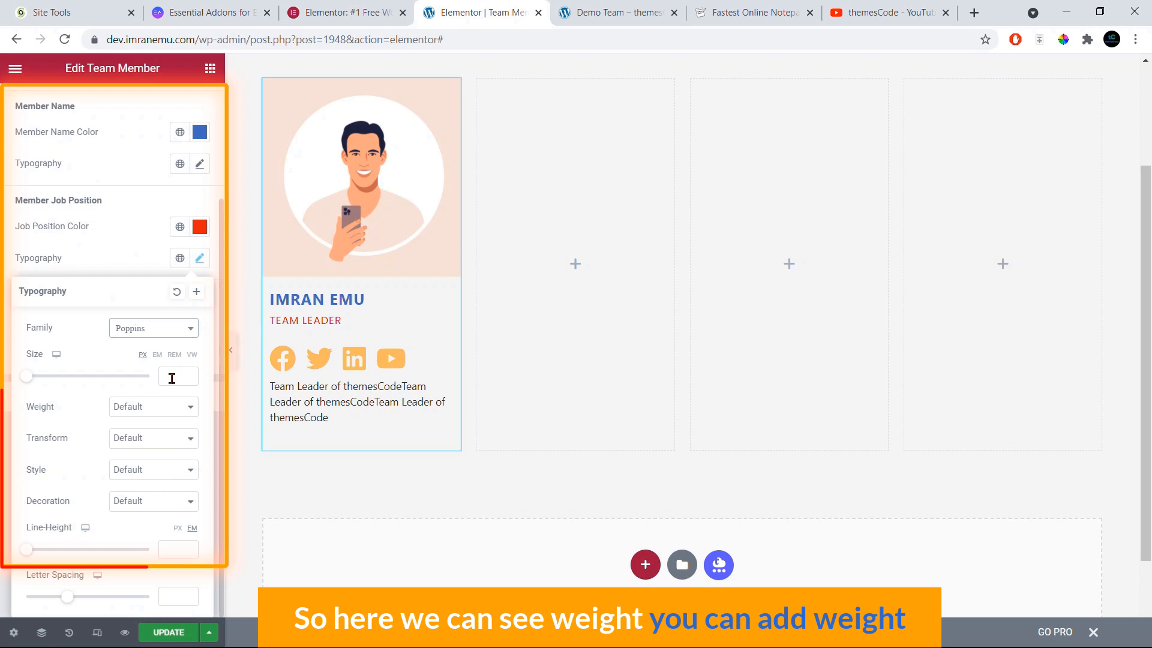
left_click(169, 413)
left_click(147, 474)
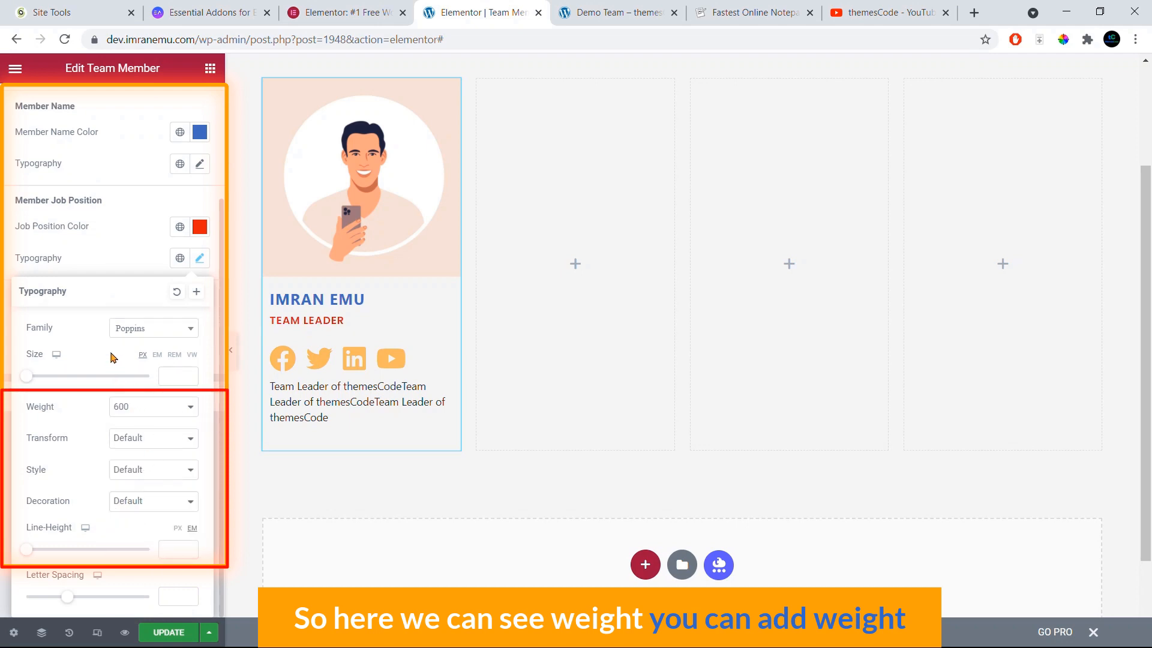
left_click(136, 264)
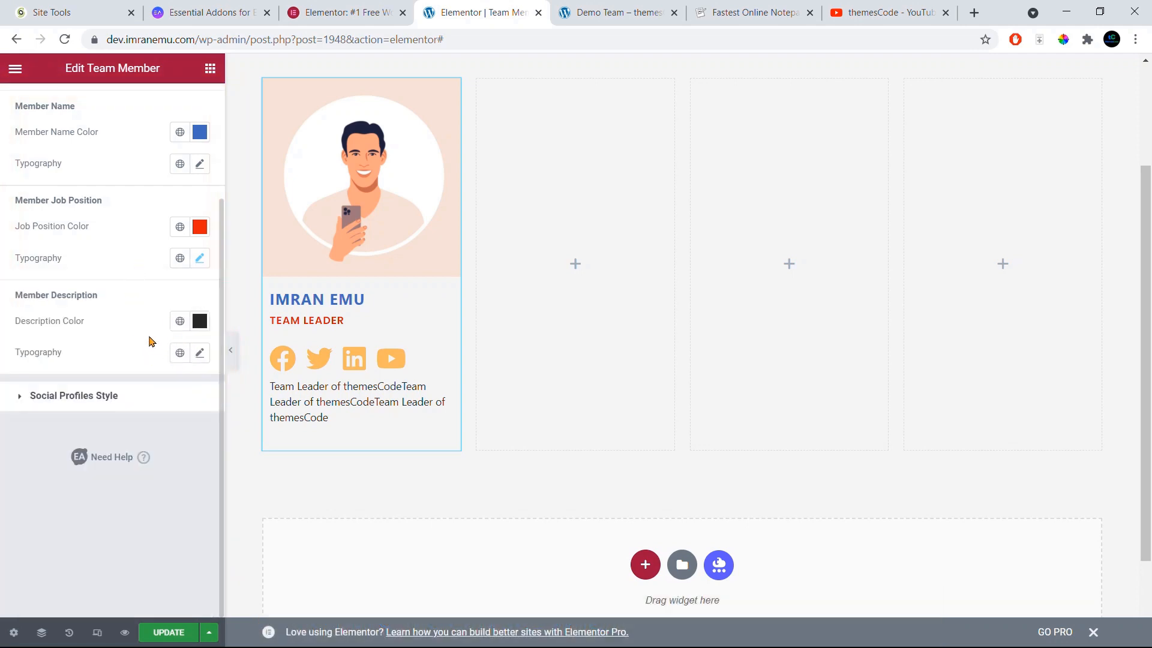
Step: Give the social profile icons the blue #436ABD colour, then collapse the section and show Advanced settings
left_click(99, 401)
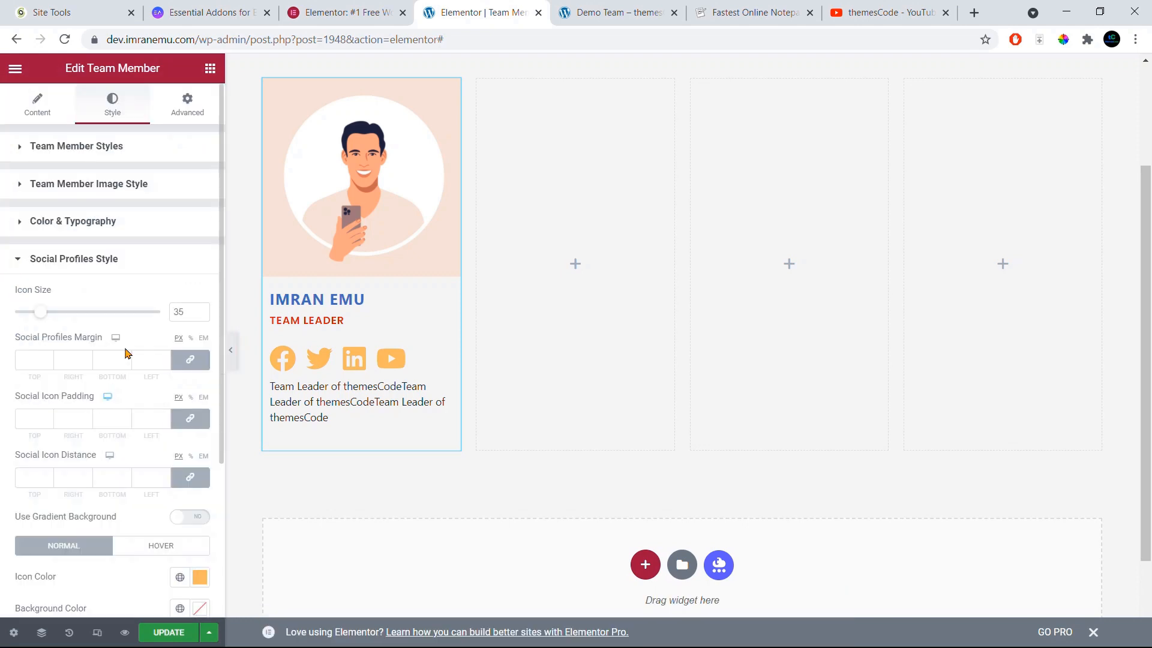
scroll(126, 329, "down", 3)
scroll(105, 261, "up", 4)
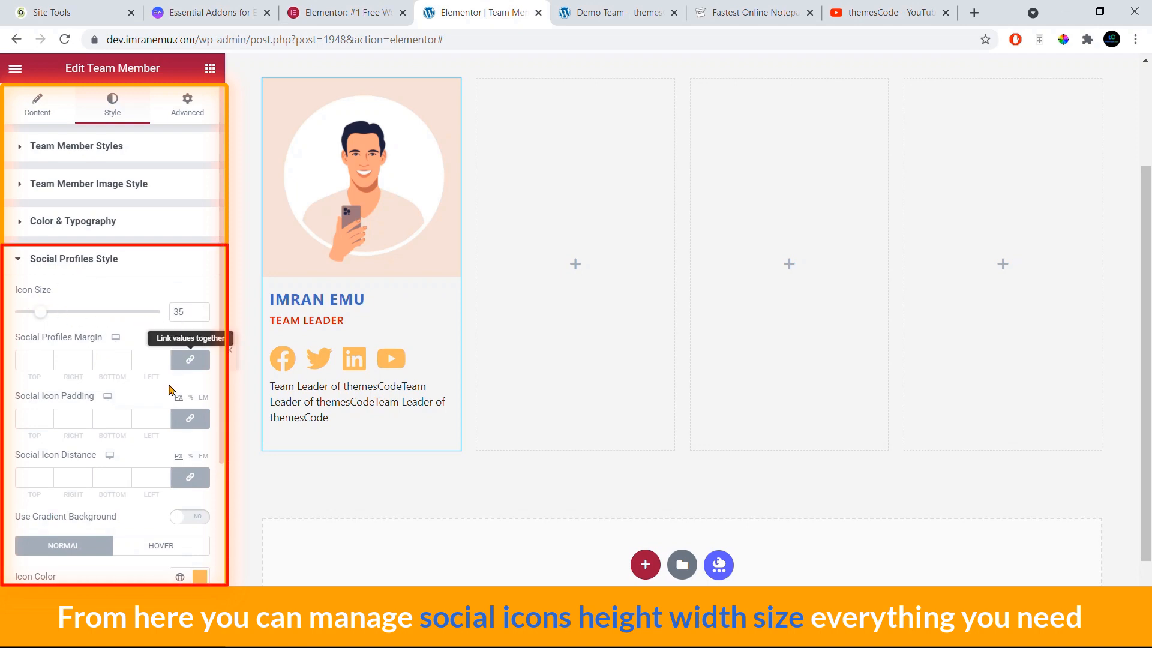
scroll(113, 452, "down", 2)
scroll(113, 453, "down", 2)
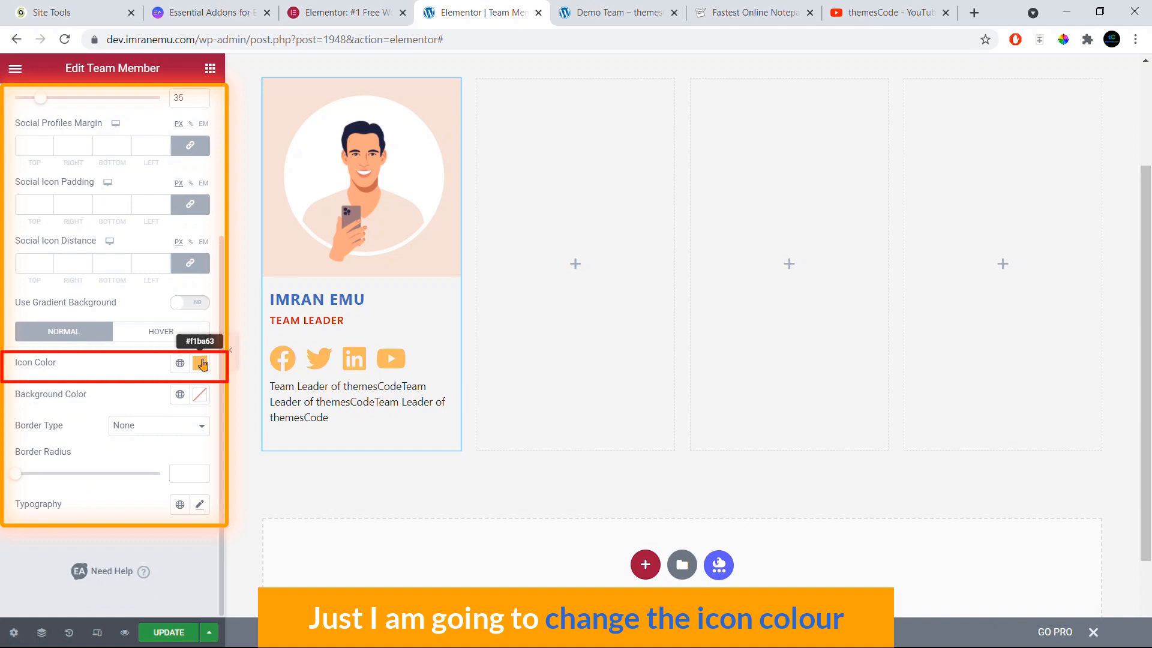
left_click(200, 364)
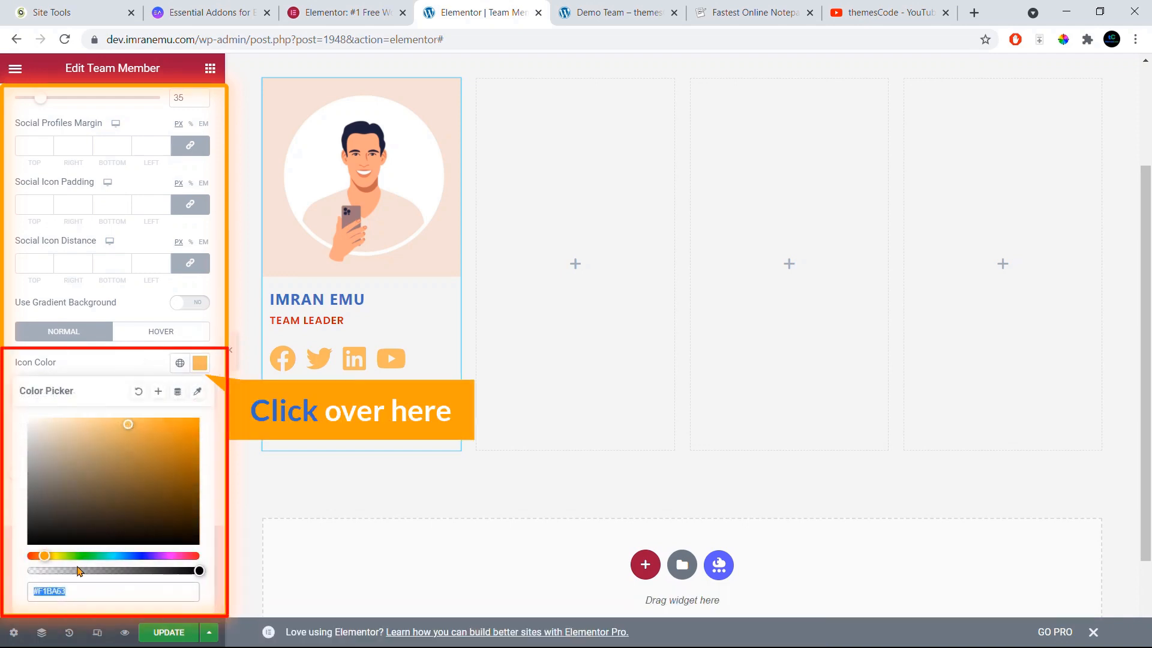
key("ctrl+v")
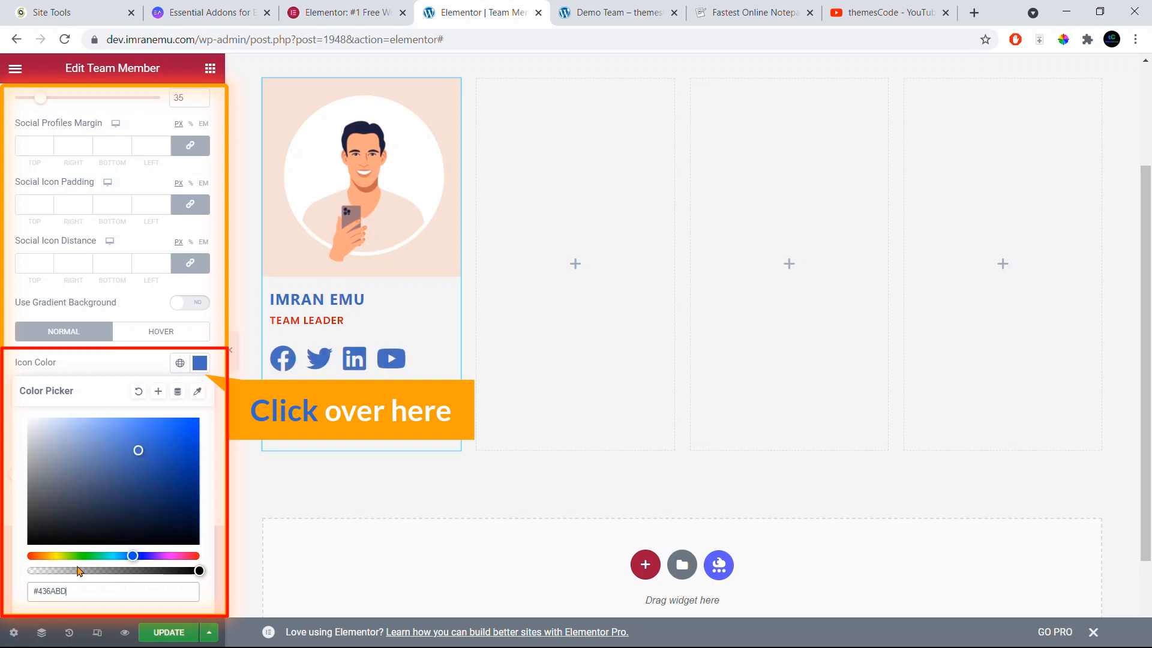
left_click(119, 368)
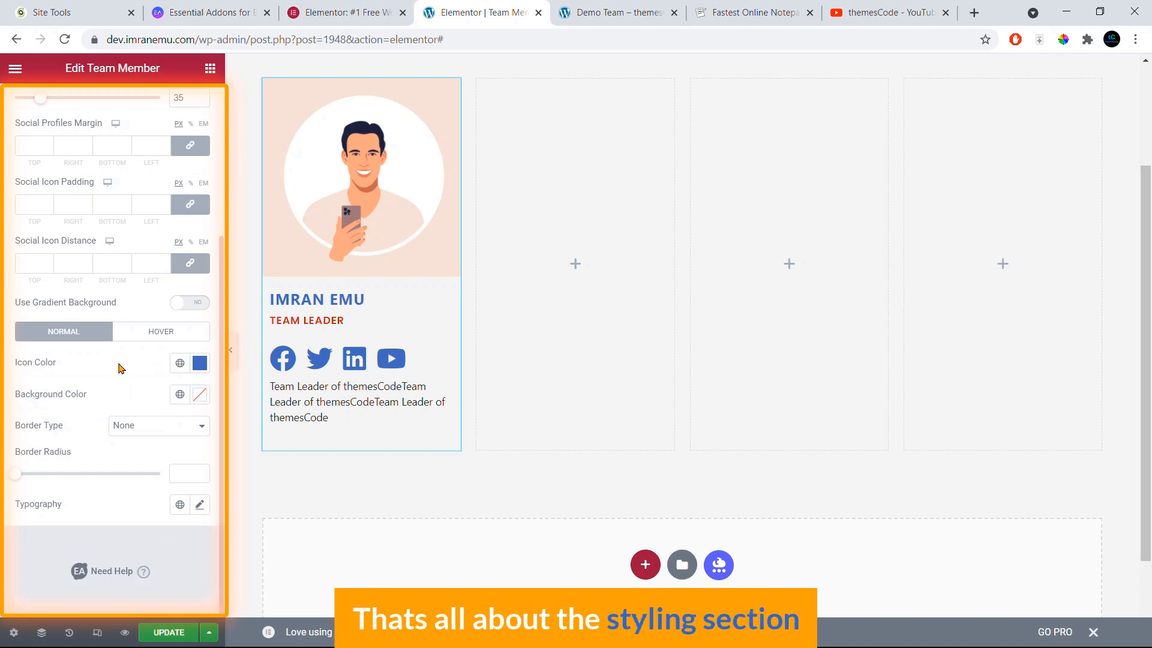
scroll(120, 372, "up", 4)
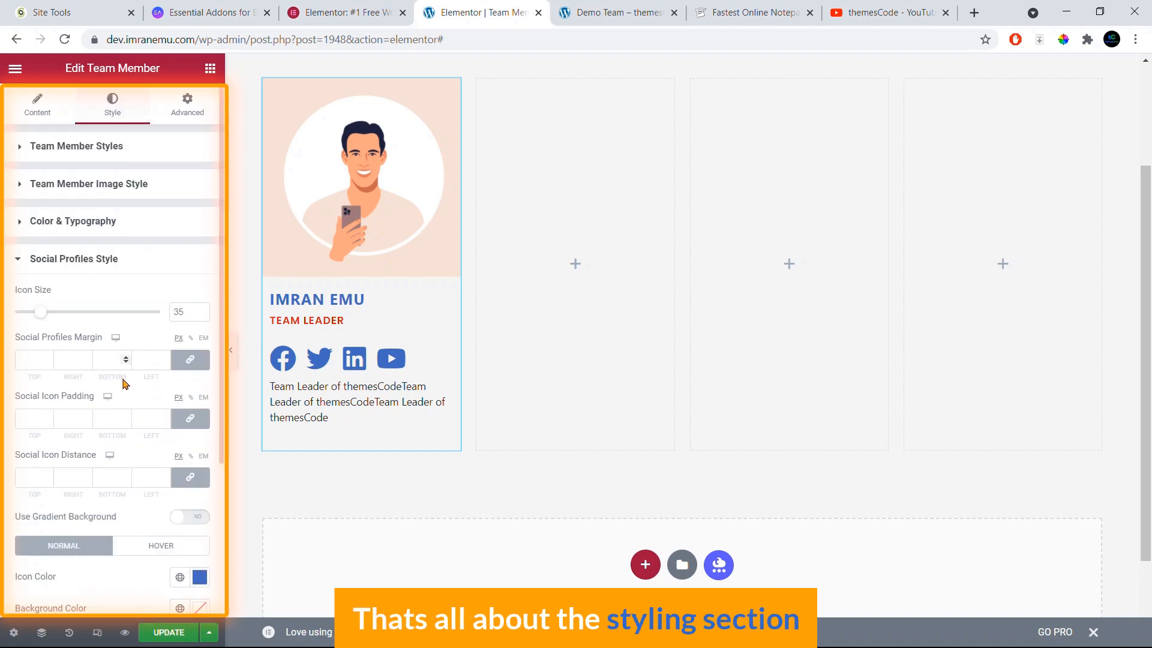
left_click(105, 259)
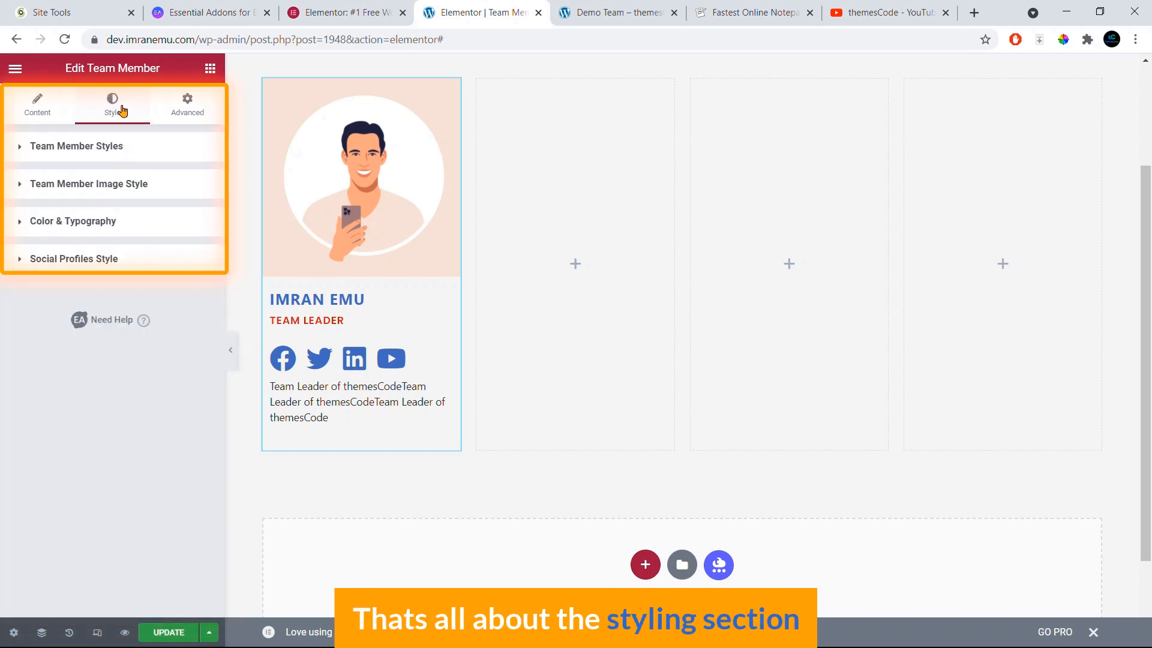
left_click(187, 114)
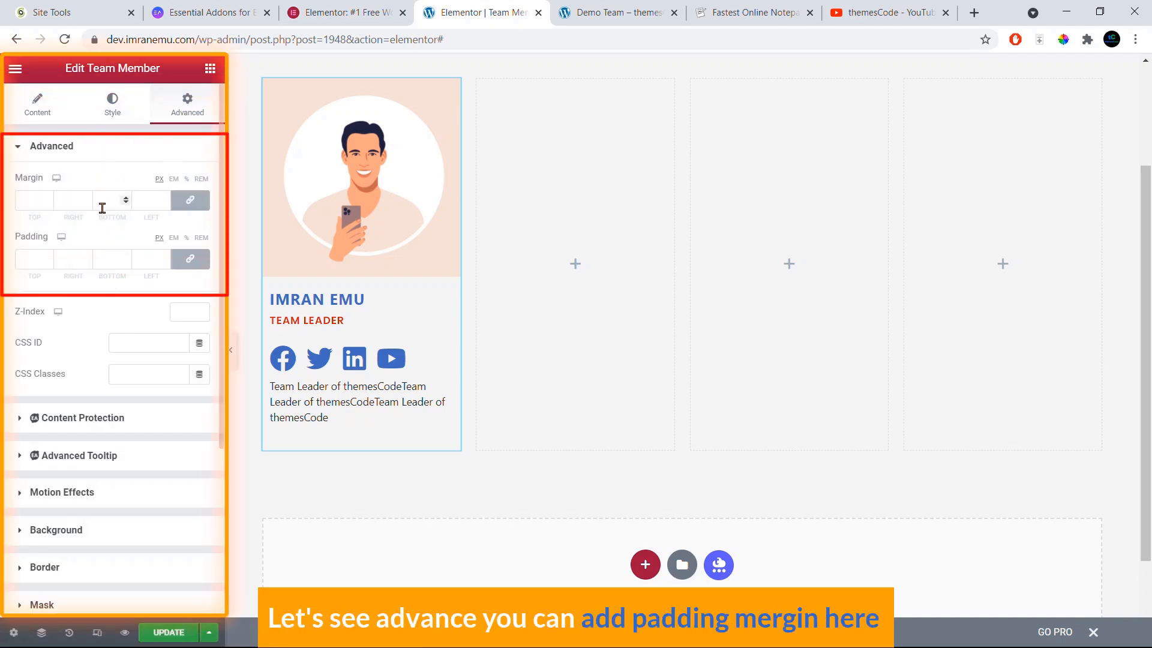
Step: Return to the Content settings and compare against the live Demo Team page
left_click(41, 117)
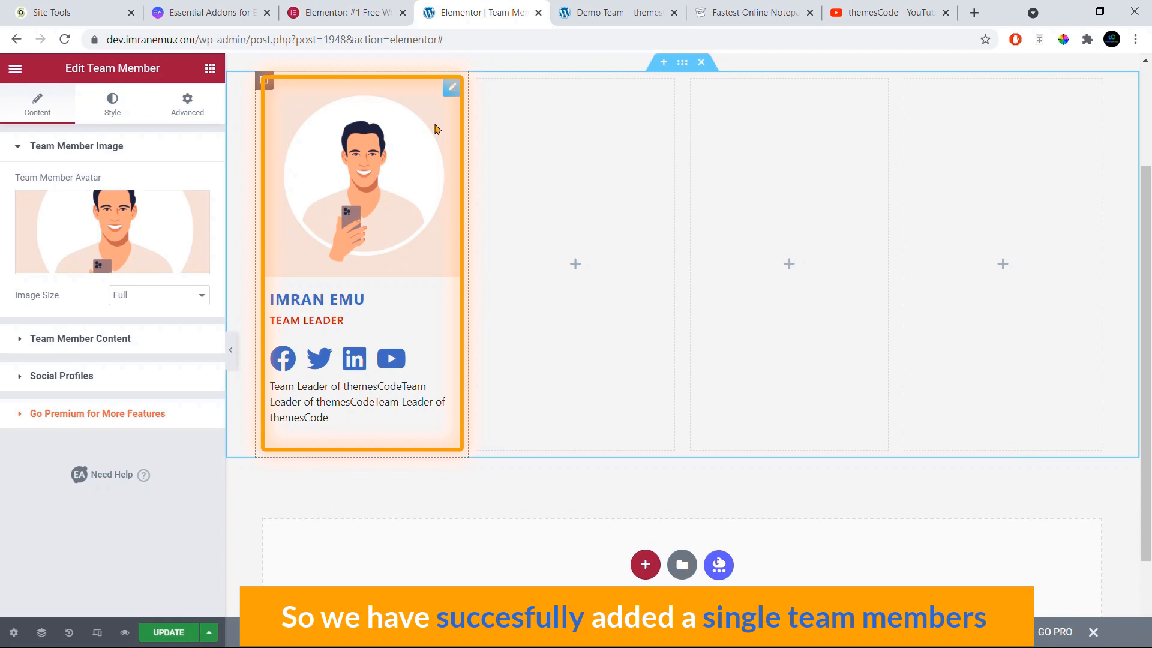
left_click(629, 8)
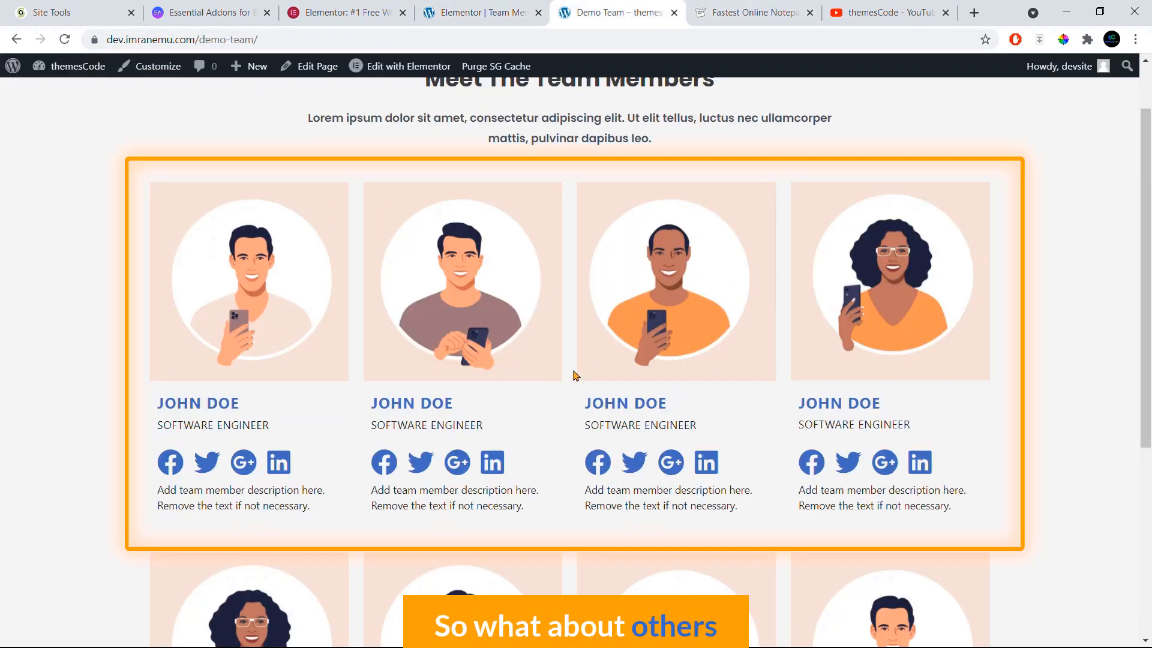
left_click(480, 12)
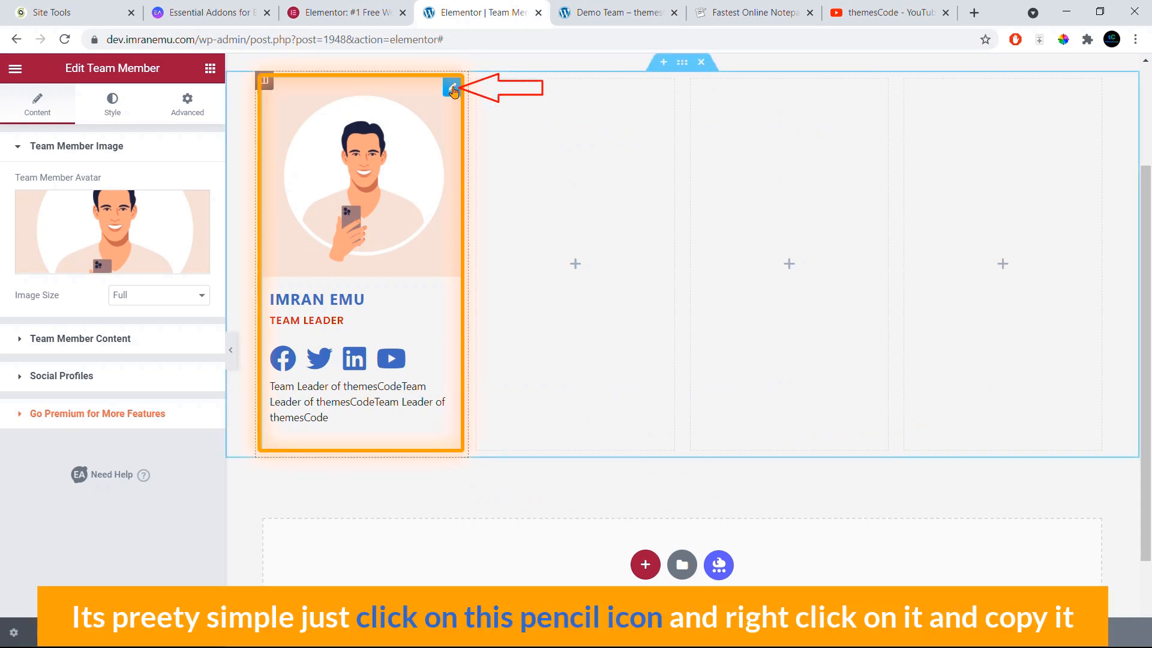
Step: Copy the finished team member card and paste it into the second, third and fourth columns
right_click(453, 90)
left_click(485, 155)
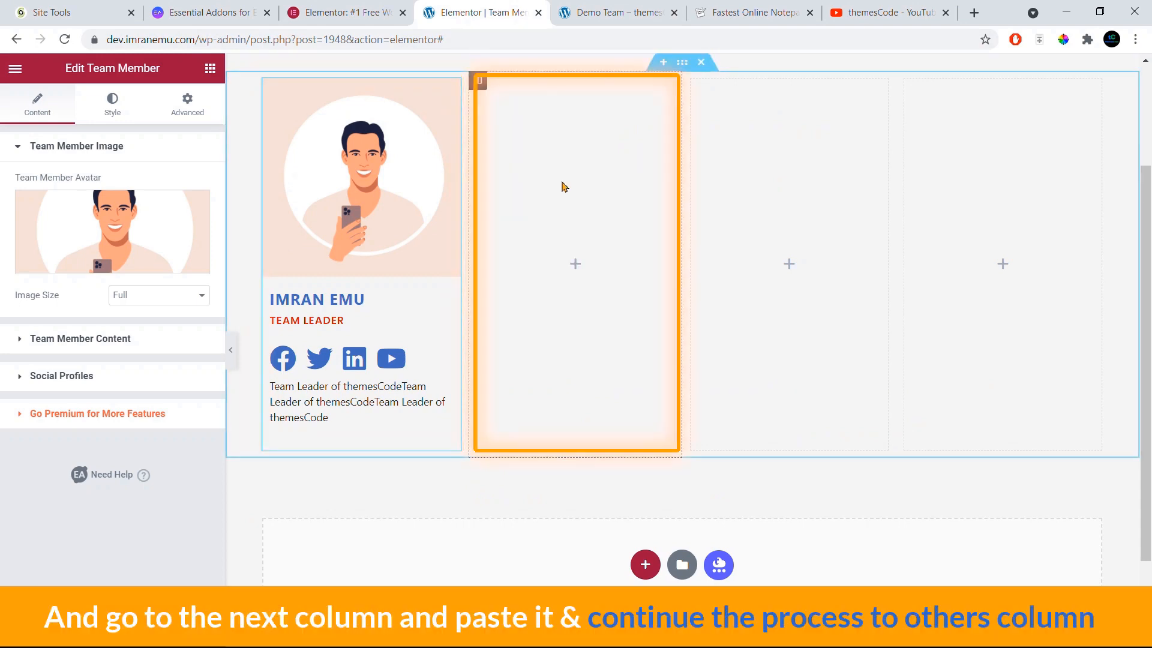
right_click(542, 158)
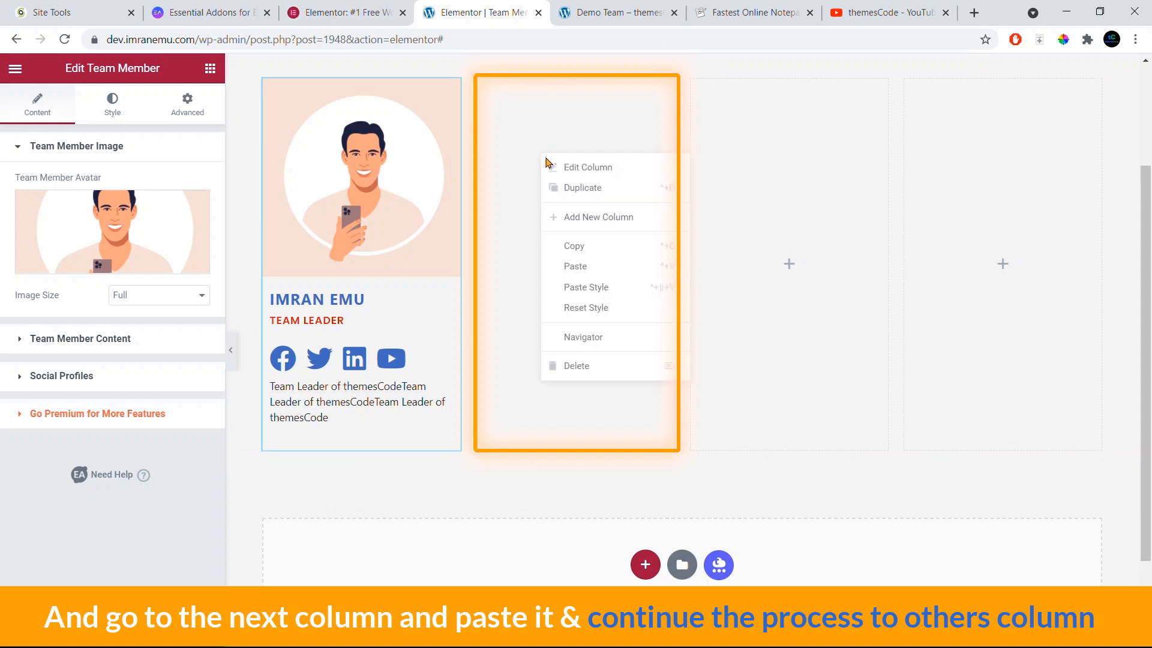
left_click(583, 264)
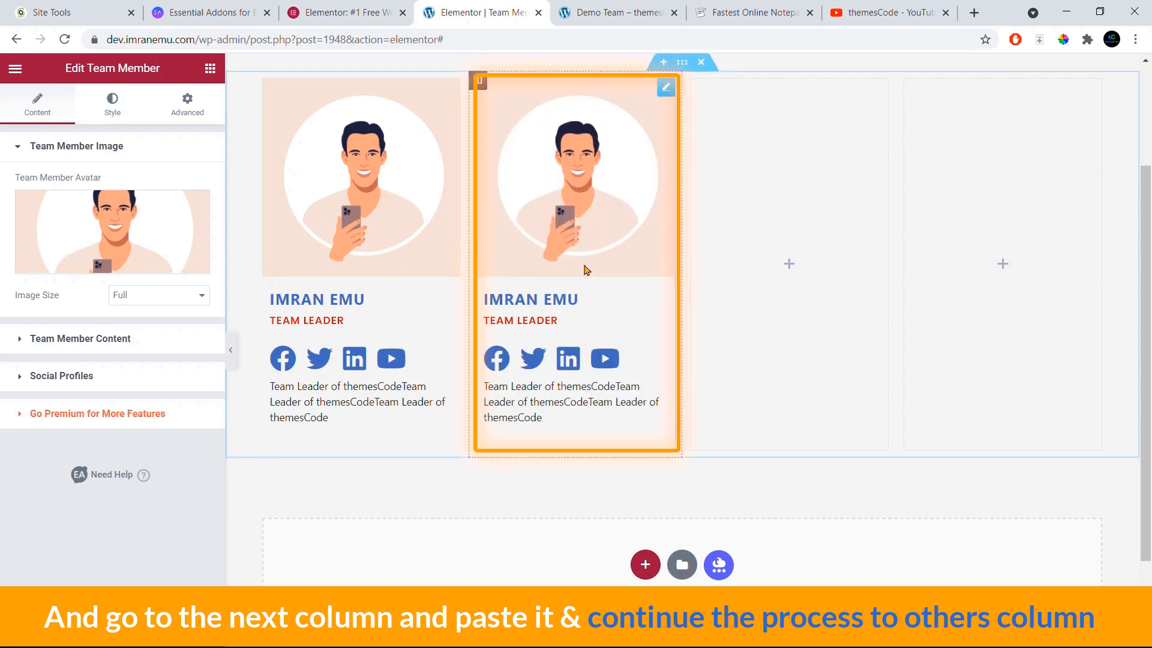
right_click(775, 197)
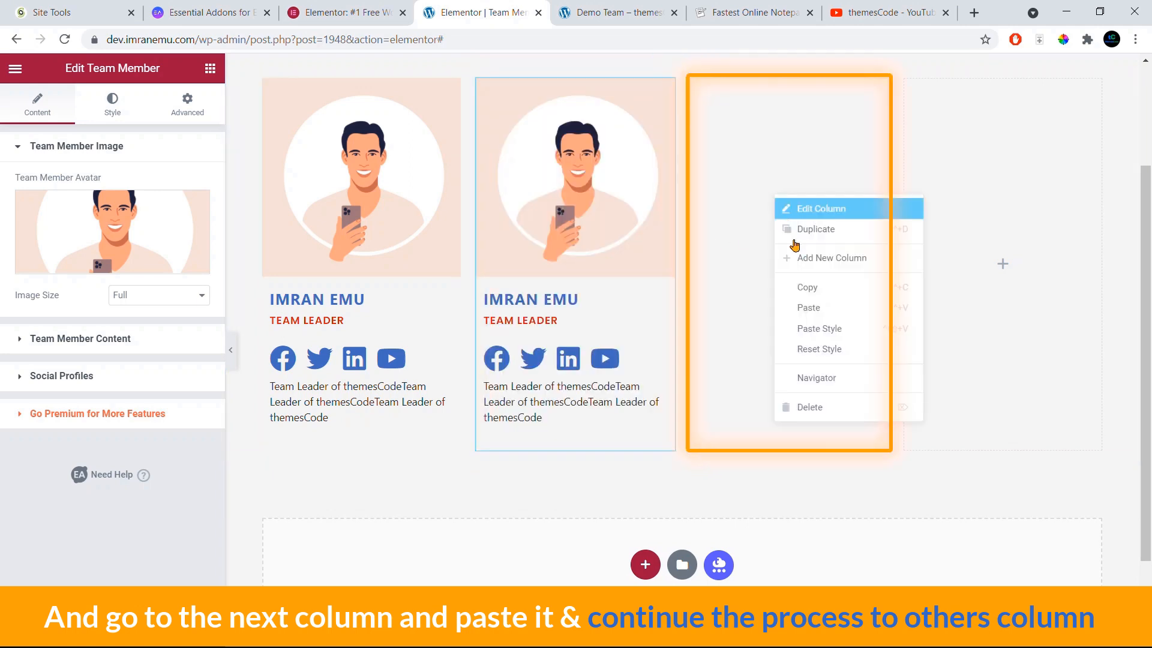
left_click(811, 315)
right_click(994, 161)
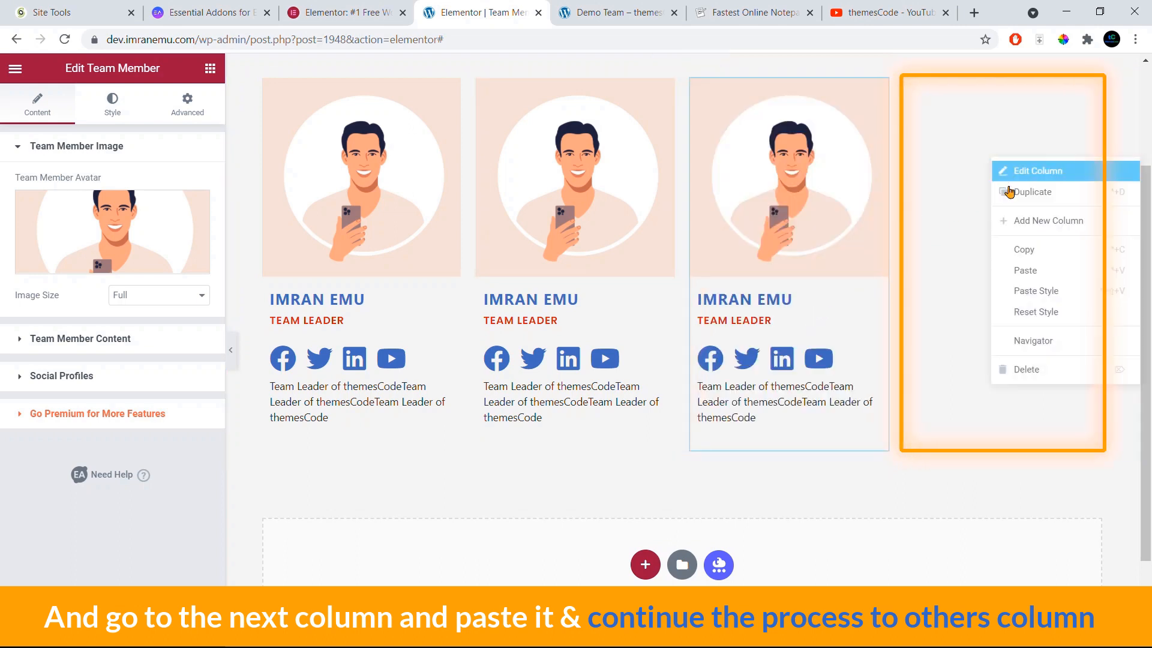
left_click(1032, 275)
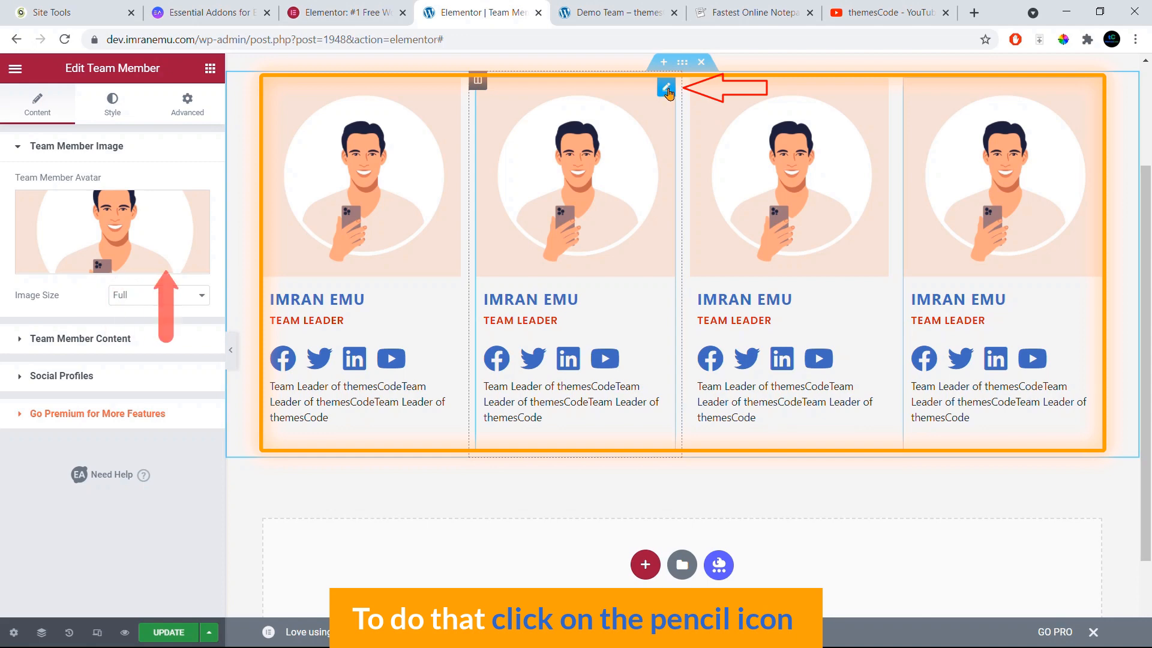
Step: Replace the second team card's avatar with the second image from the media library
left_click(666, 90)
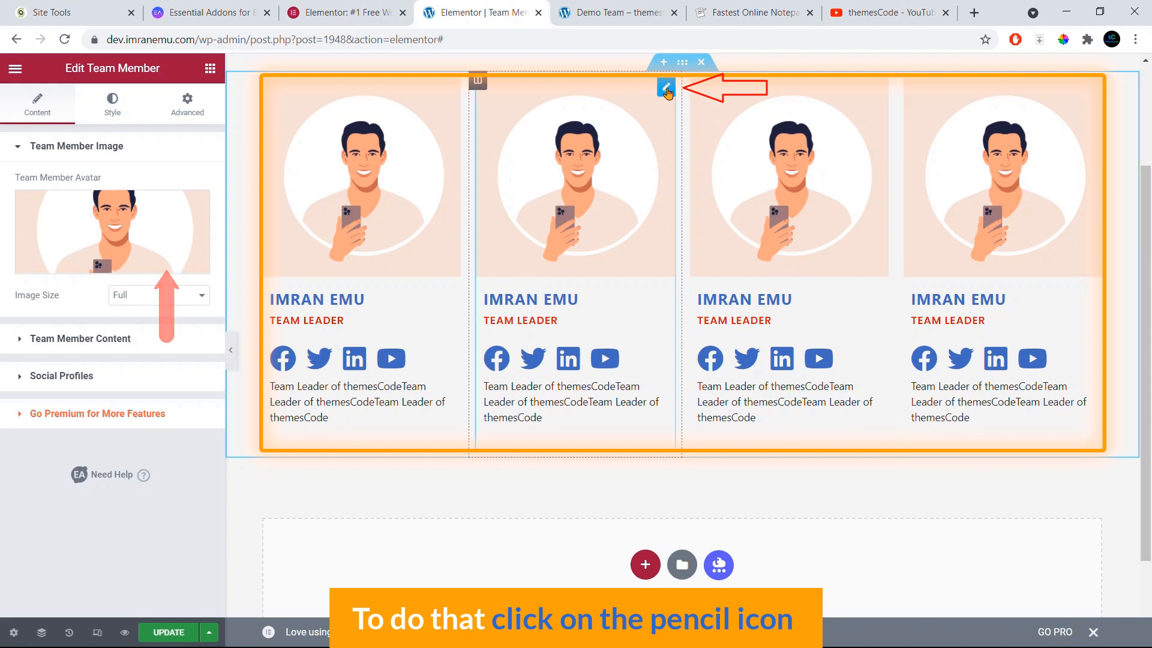
left_click(147, 236)
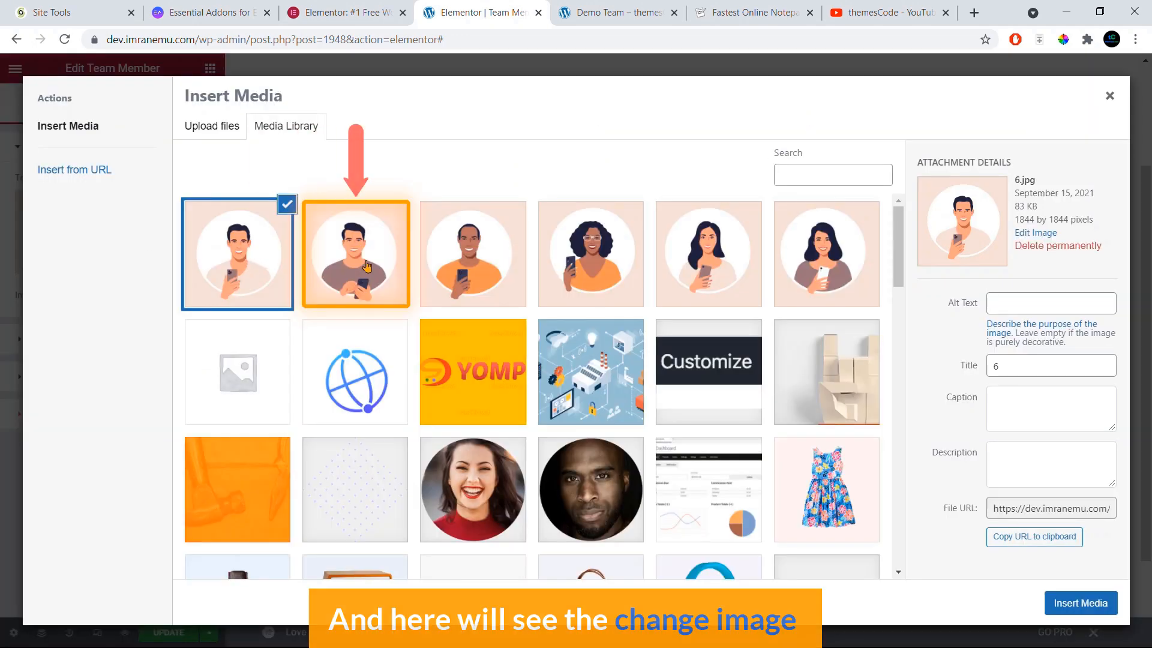
left_click(355, 254)
left_click(1081, 602)
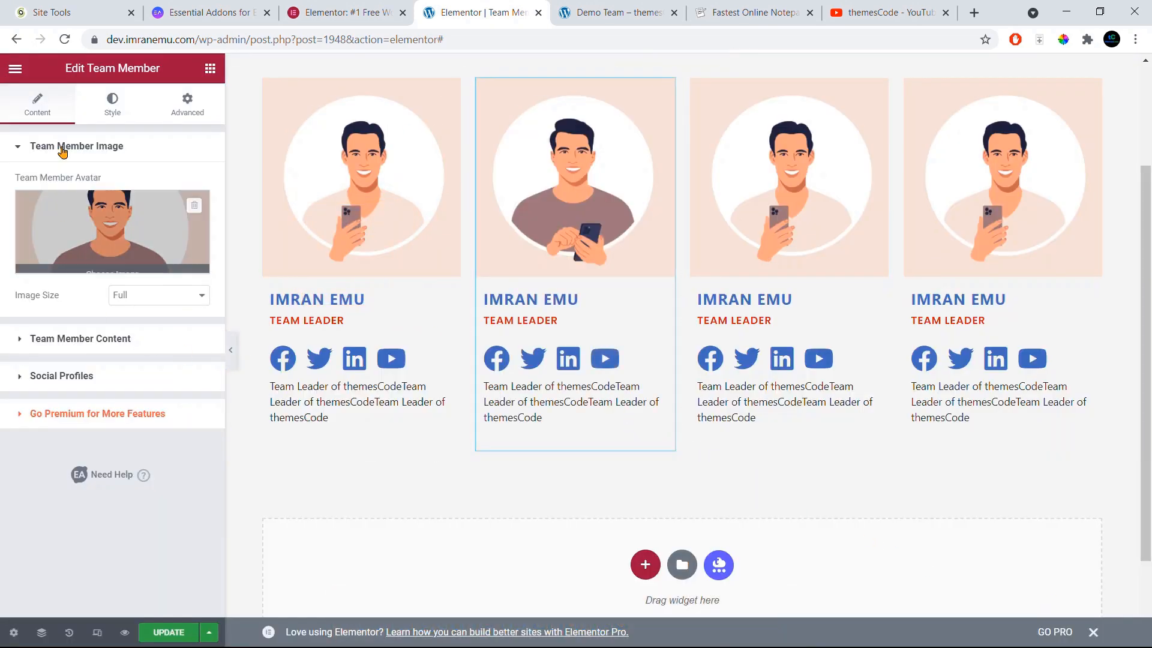
Step: Rename the second card to John Doe with position Manager and save the page
left_click(86, 341)
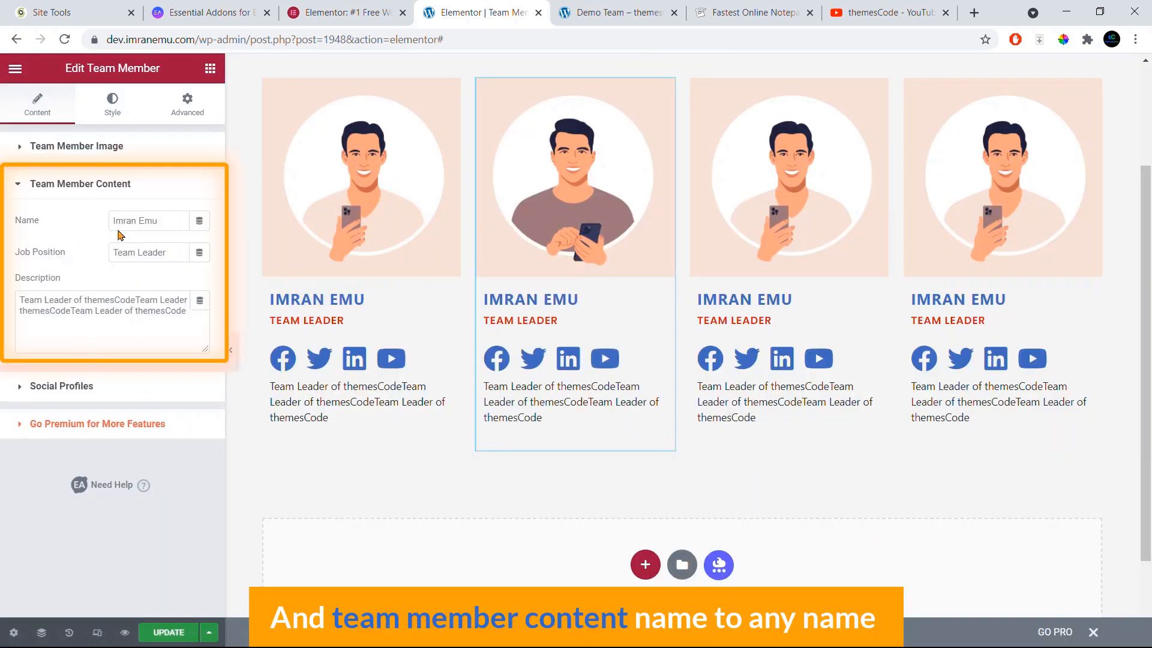
left_click_drag(159, 223, 118, 222)
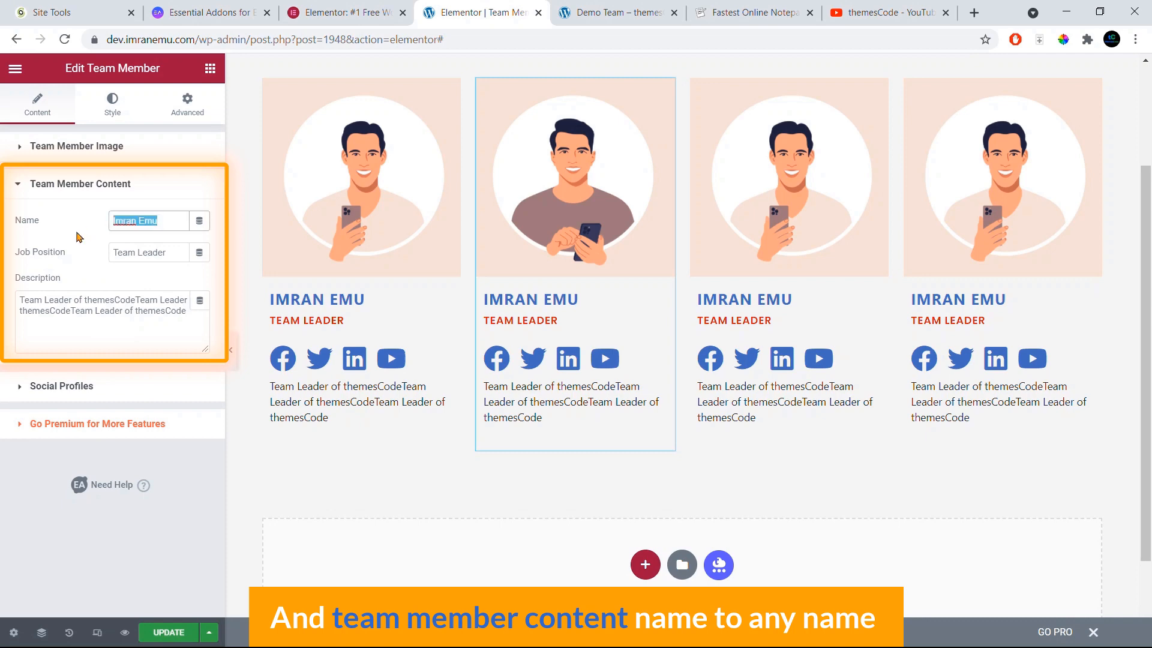
type("John ")
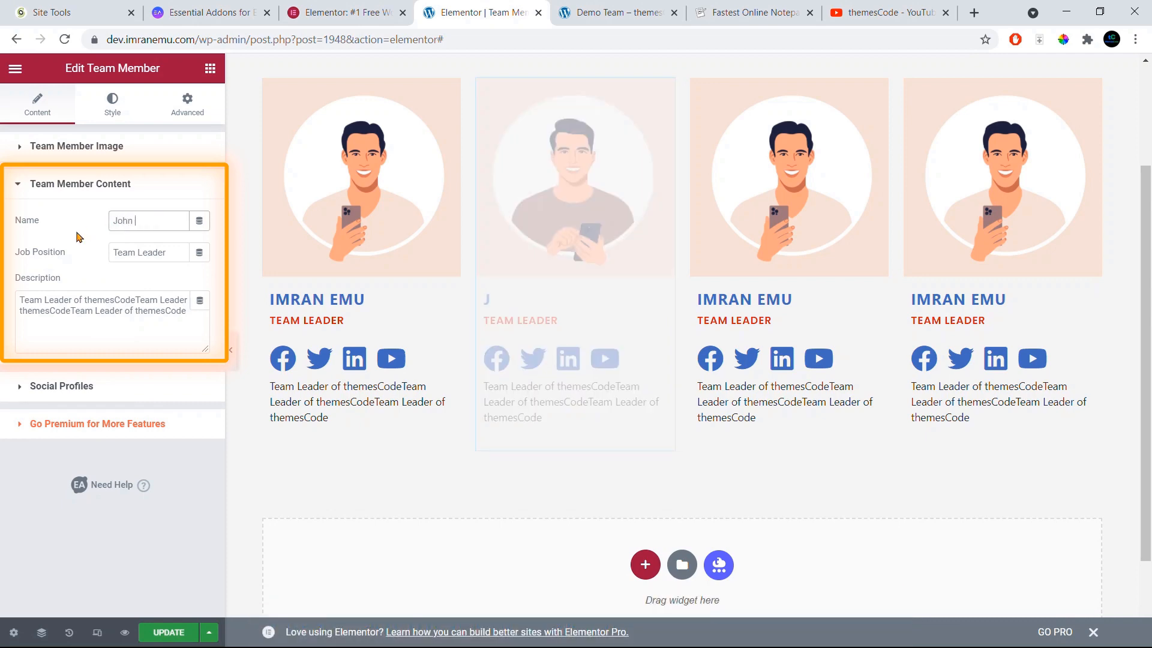
type("Doe")
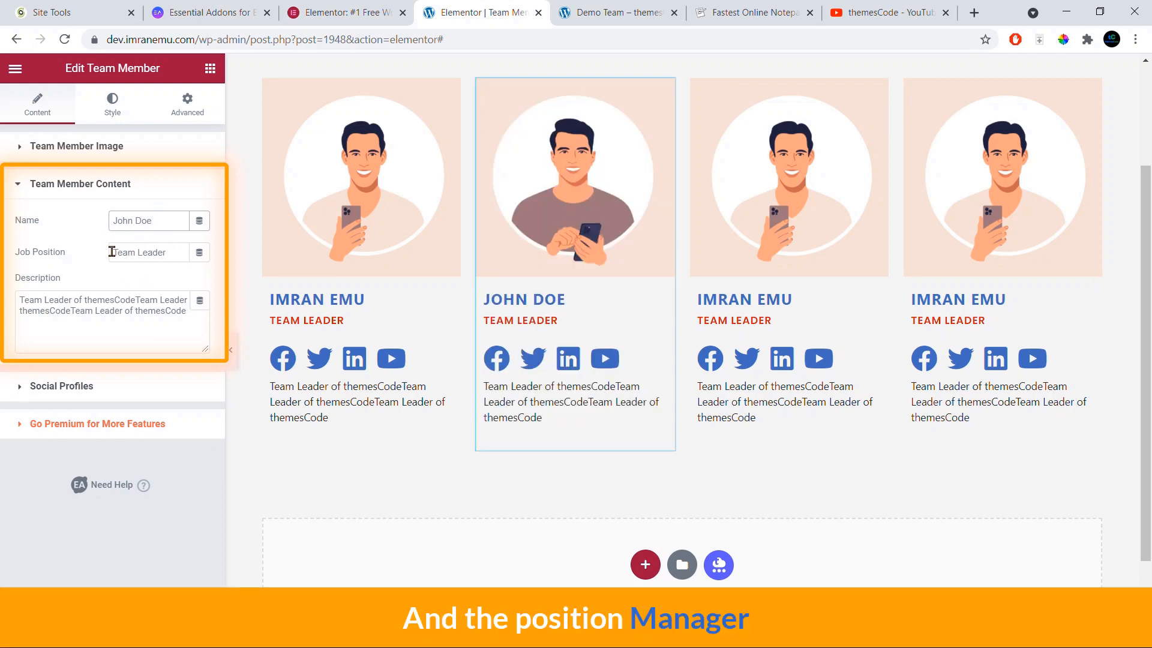
left_click_drag(112, 252, 173, 259)
type("M")
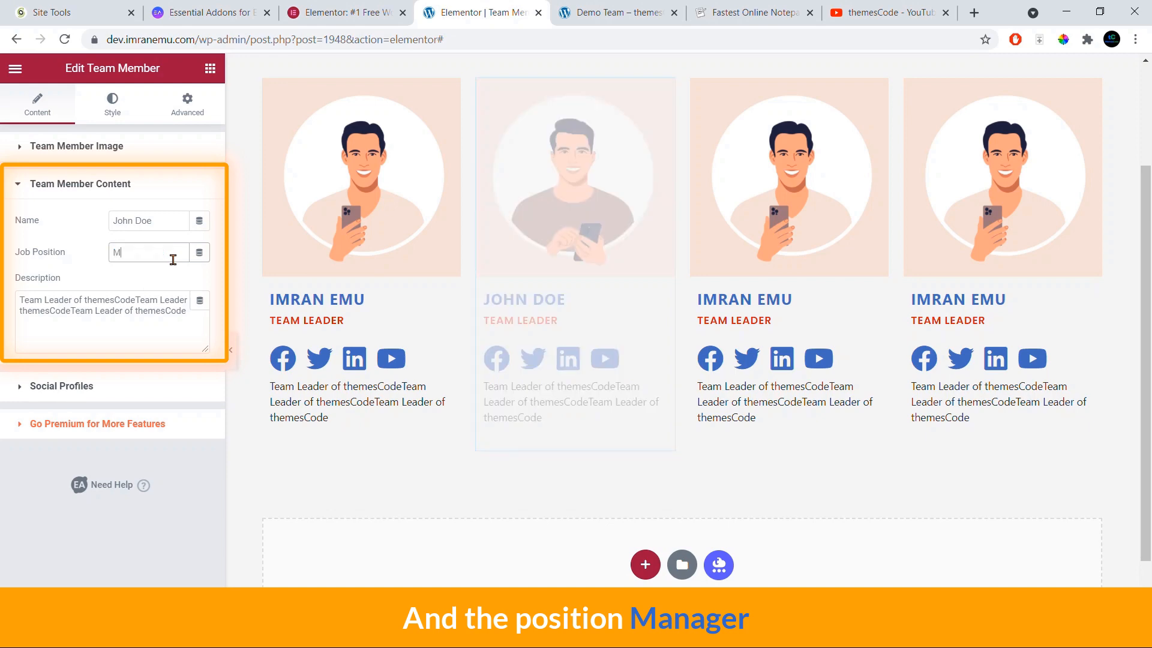
type("anager")
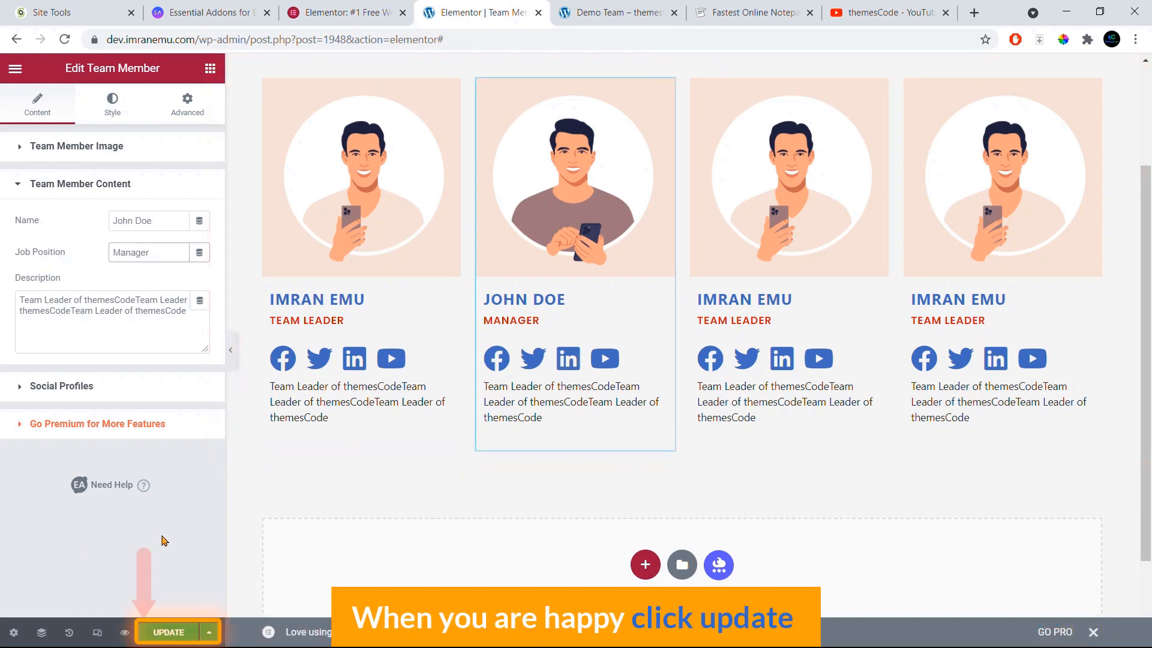
left_click(166, 632)
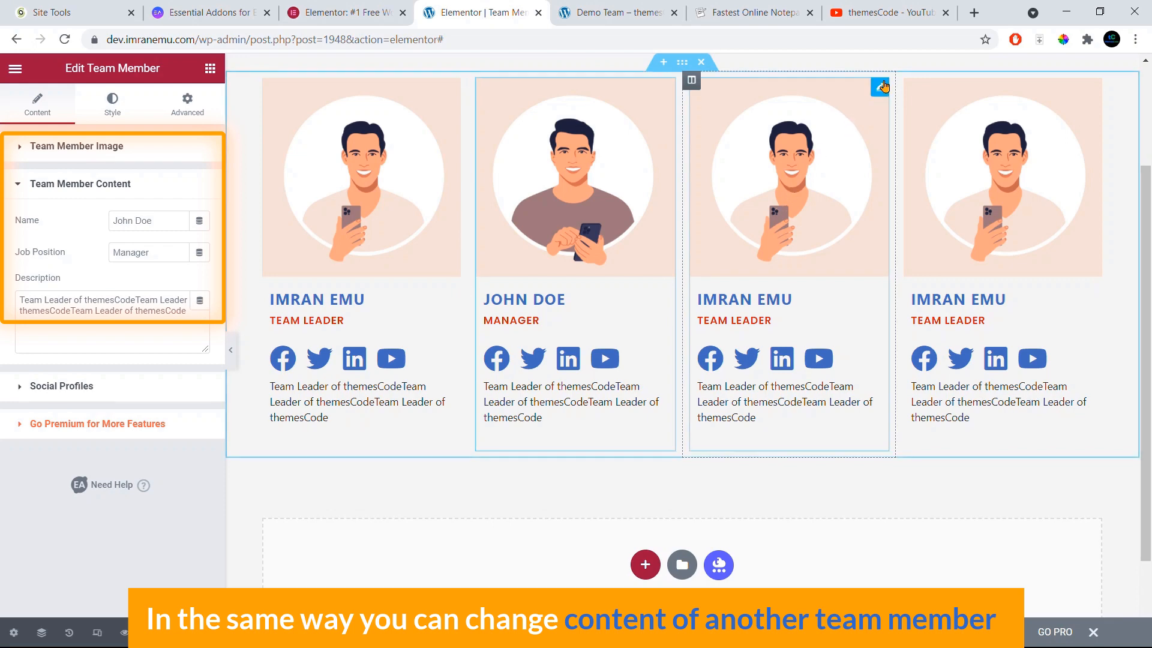
Step: Swap the third card's avatar for 4.jpg, the man in the orange shirt, and save
left_click(120, 146)
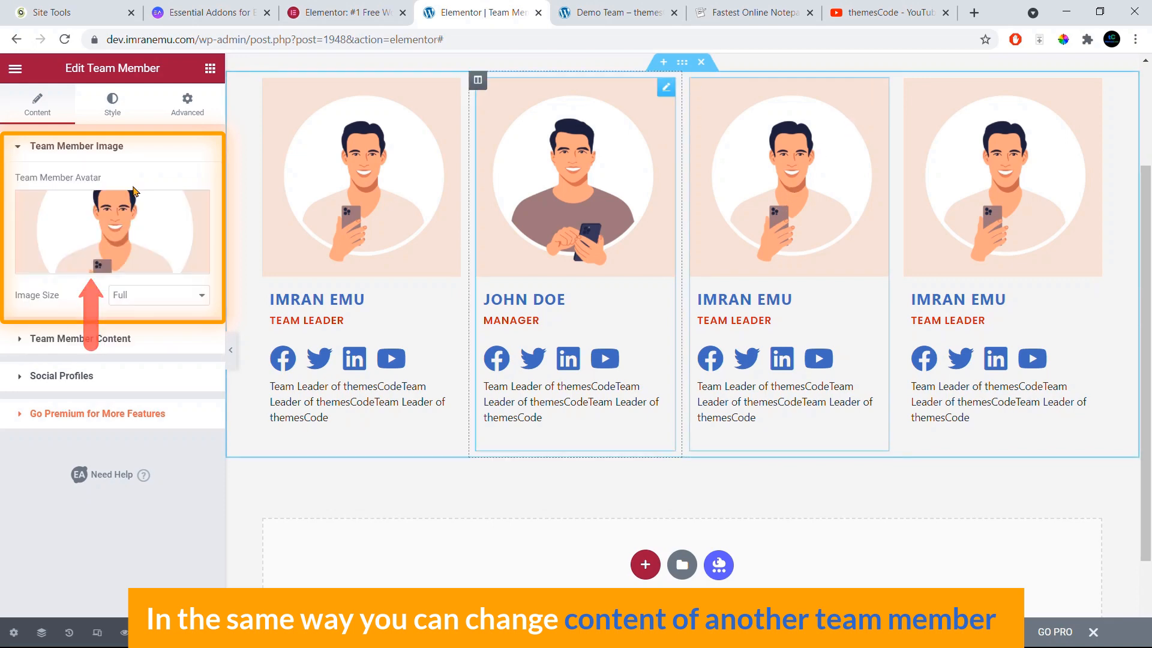
left_click(105, 232)
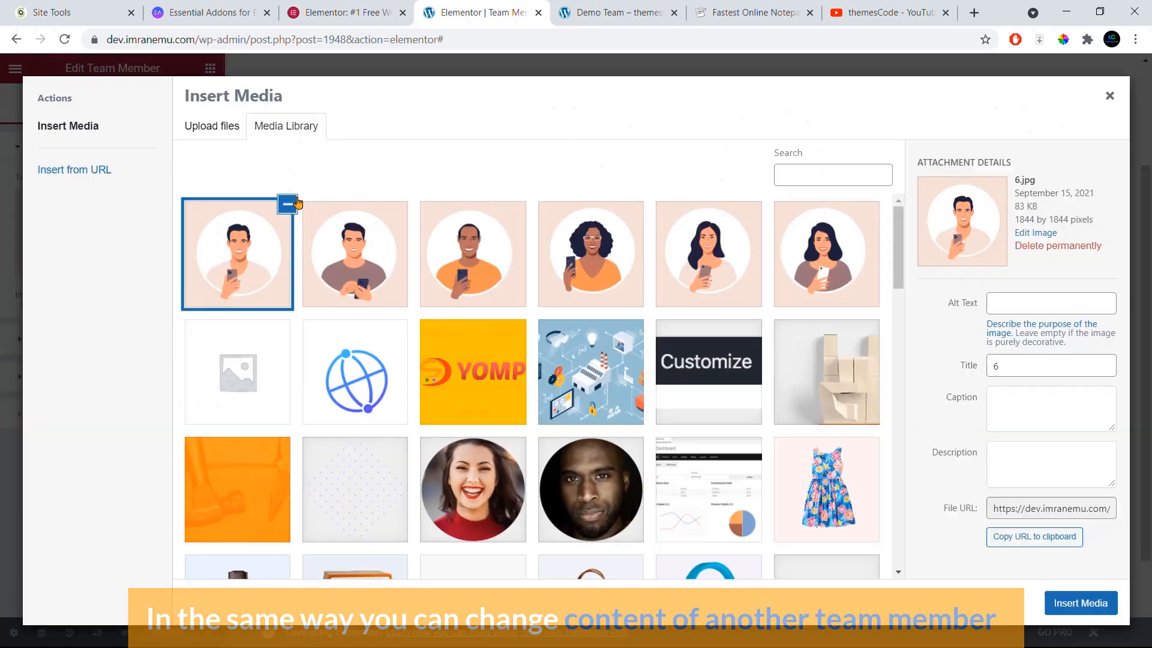
left_click(470, 270)
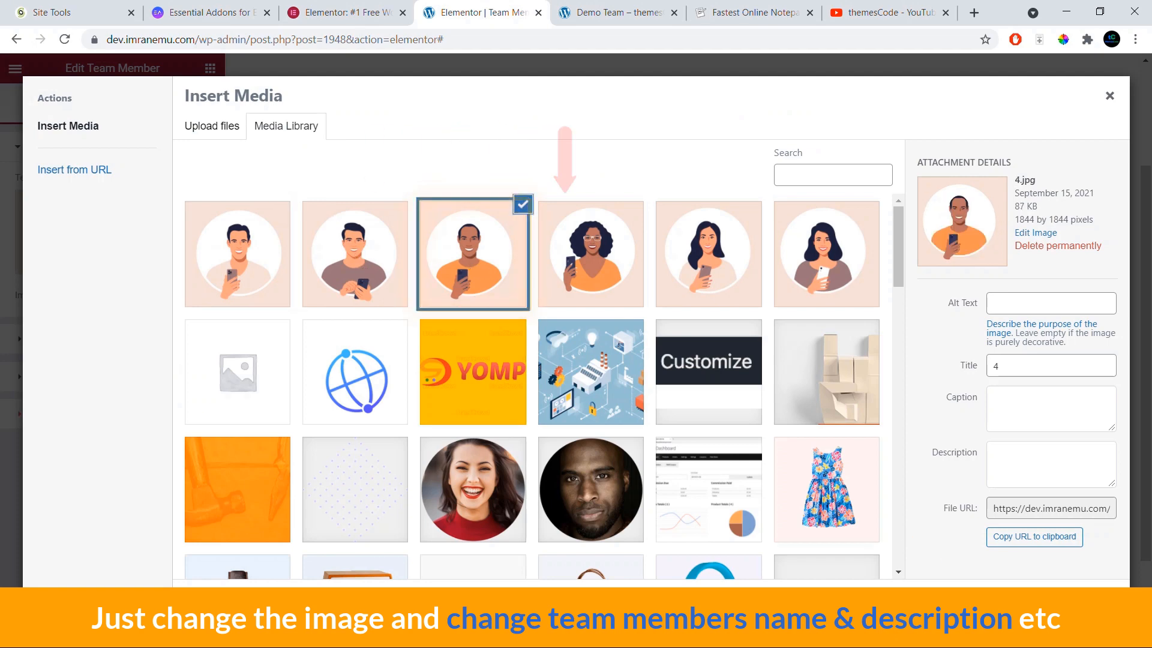
left_click(1082, 601)
left_click(78, 340)
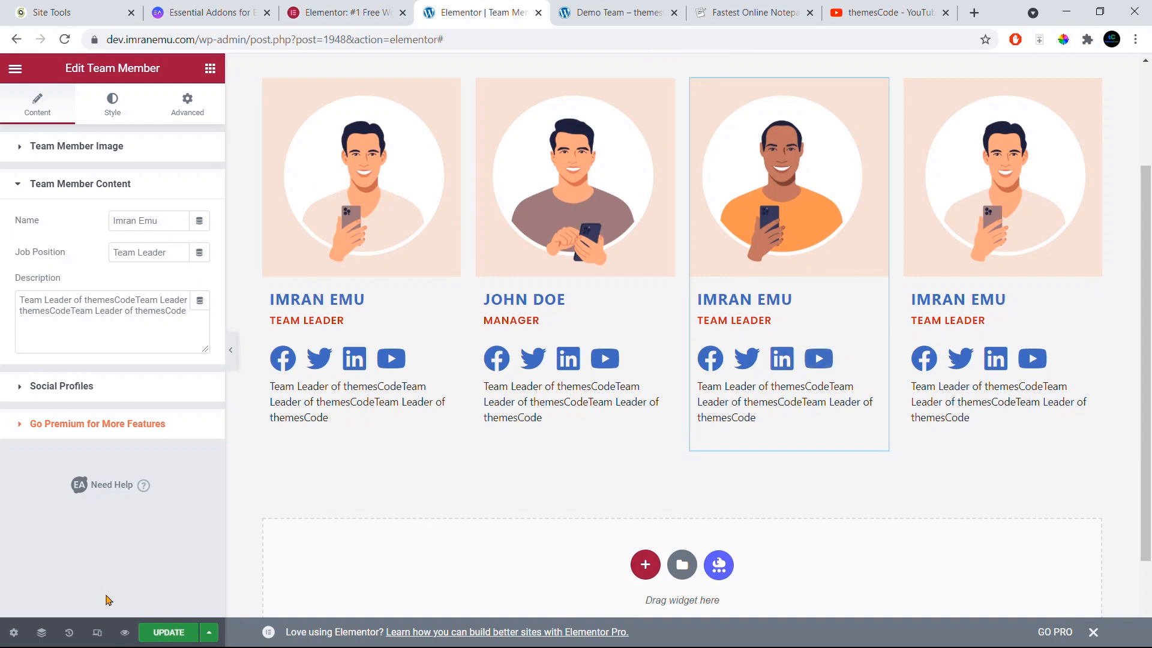
left_click(182, 639)
Step: Duplicate the team section to add a second row of four cards
scroll(460, 378, "up", 3)
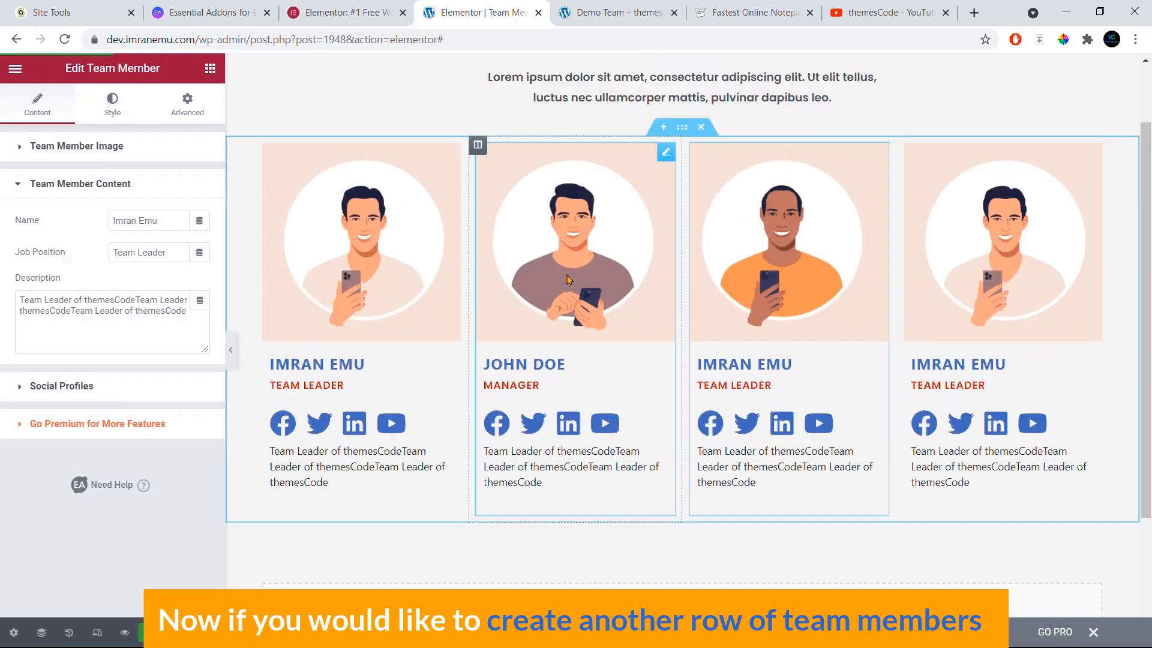
scroll(532, 496, "down", 3)
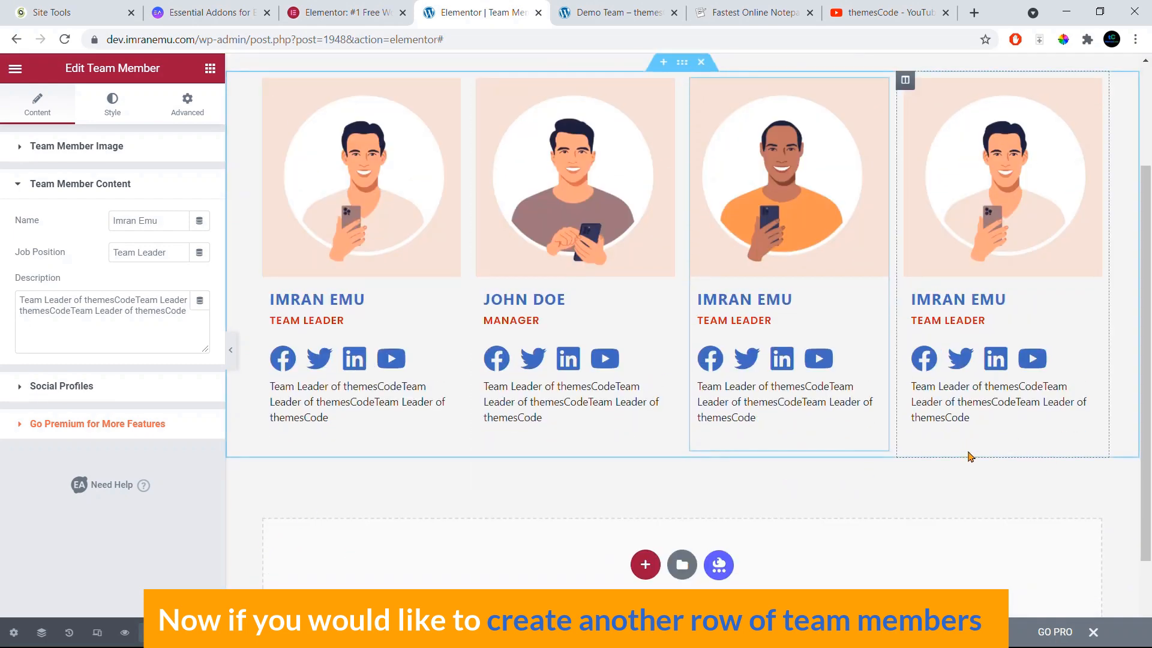
scroll(654, 270, "up", 3)
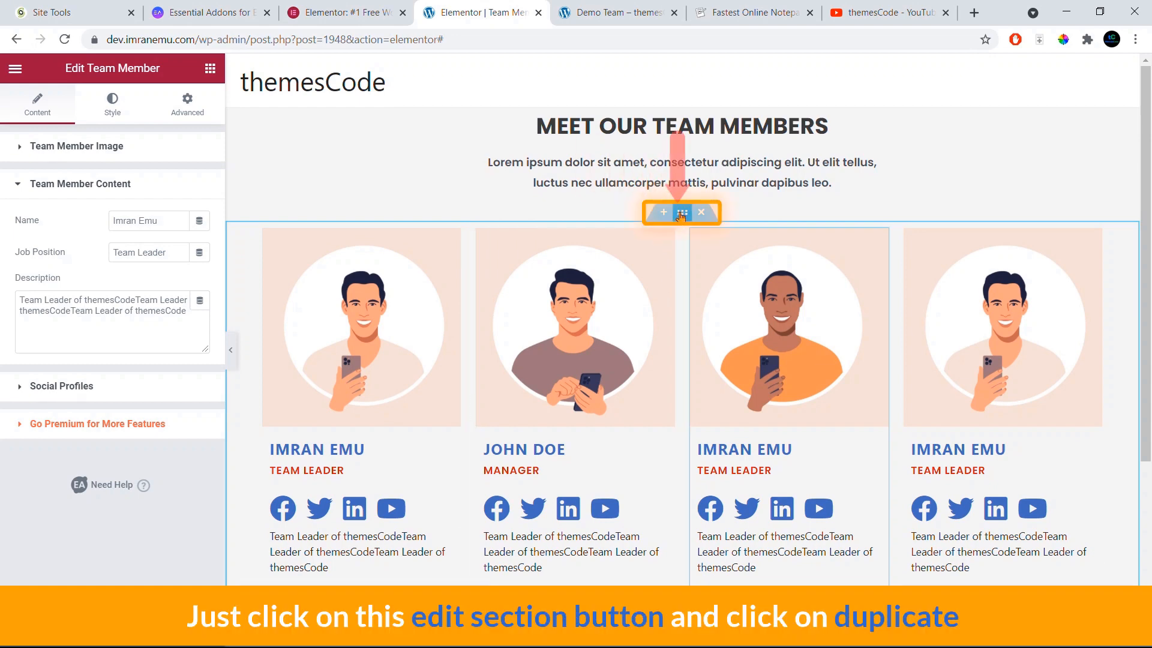
right_click(682, 215)
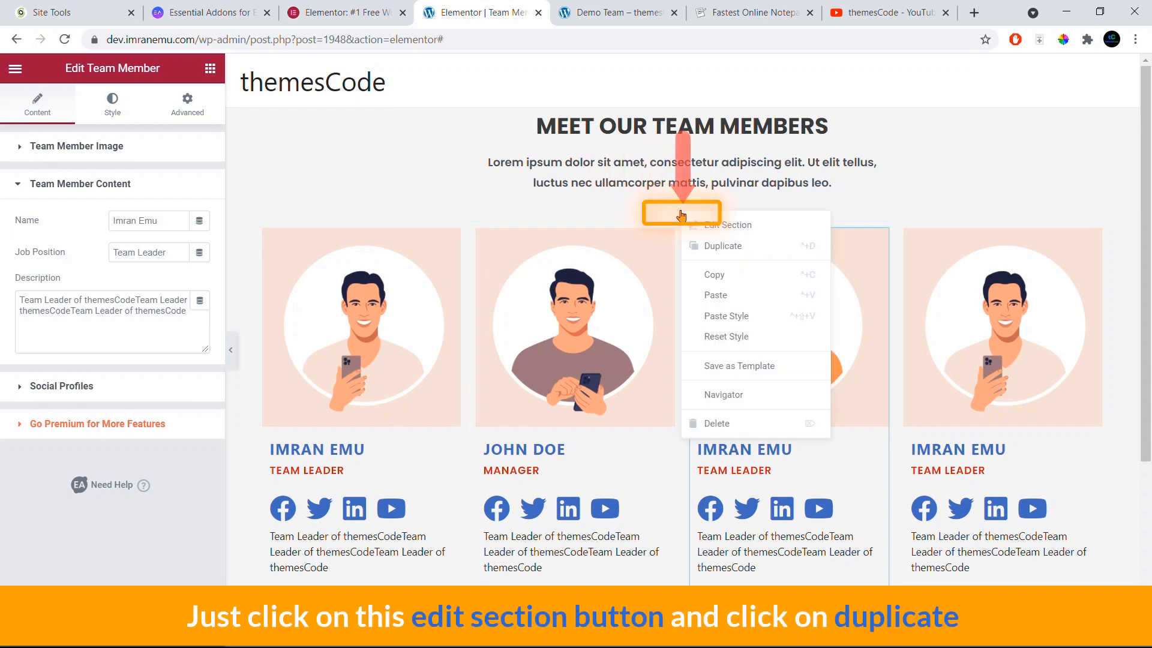
left_click(712, 246)
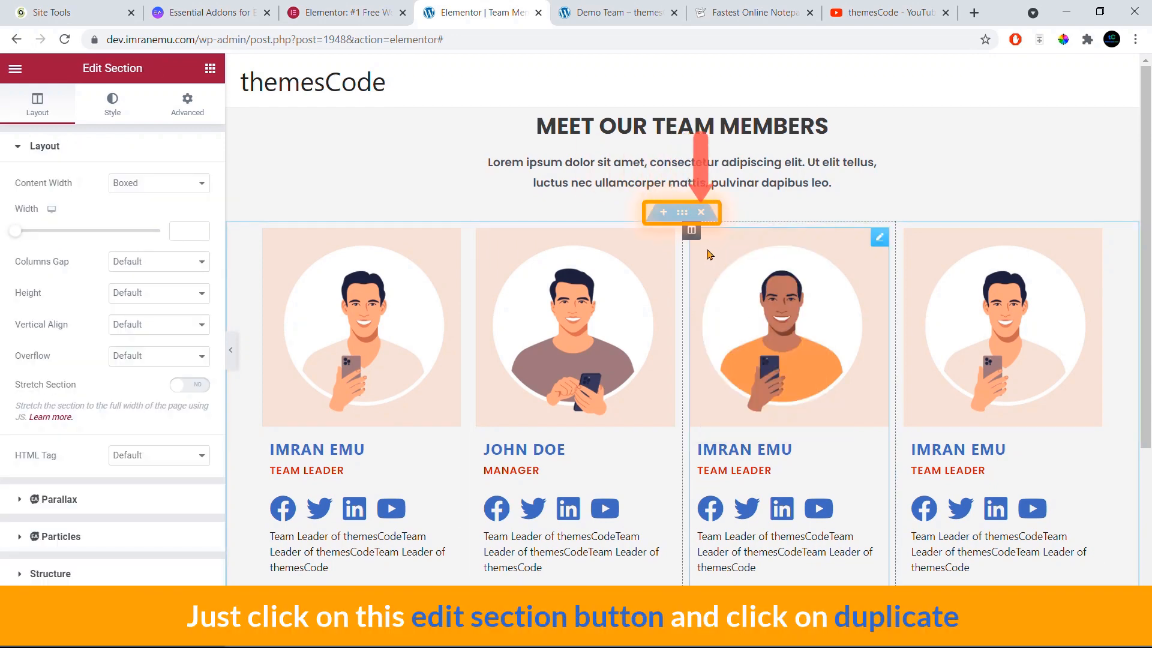
Step: Open the first card of the new row for editing and save the page
scroll(617, 300, "down", 6)
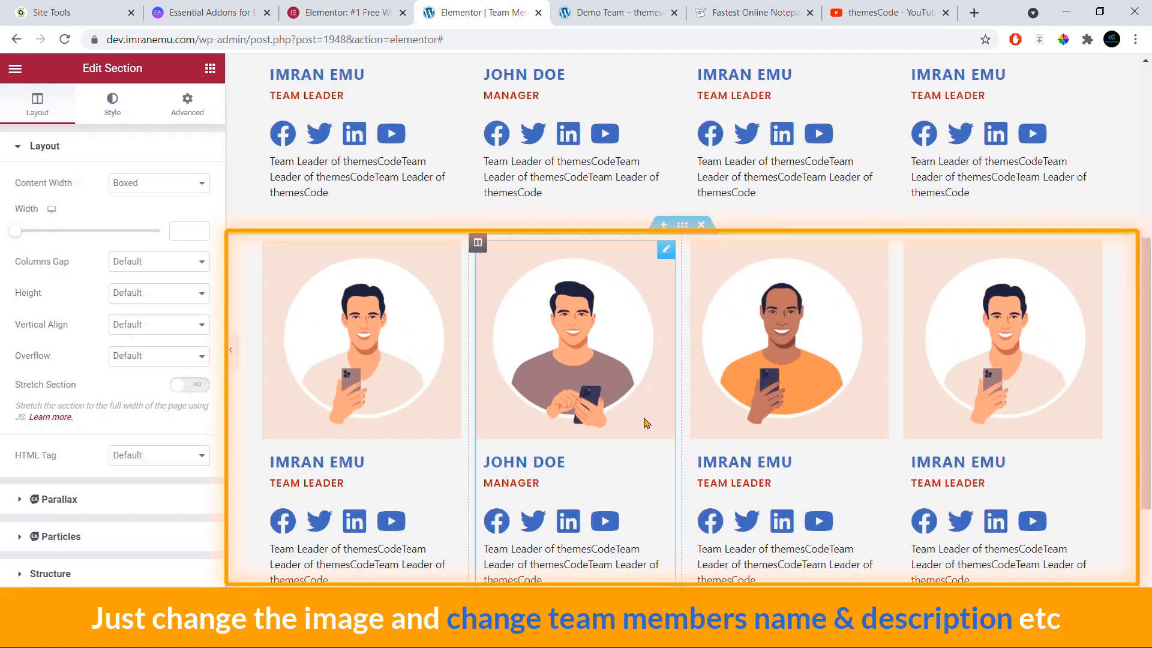
scroll(628, 398, "down", 3)
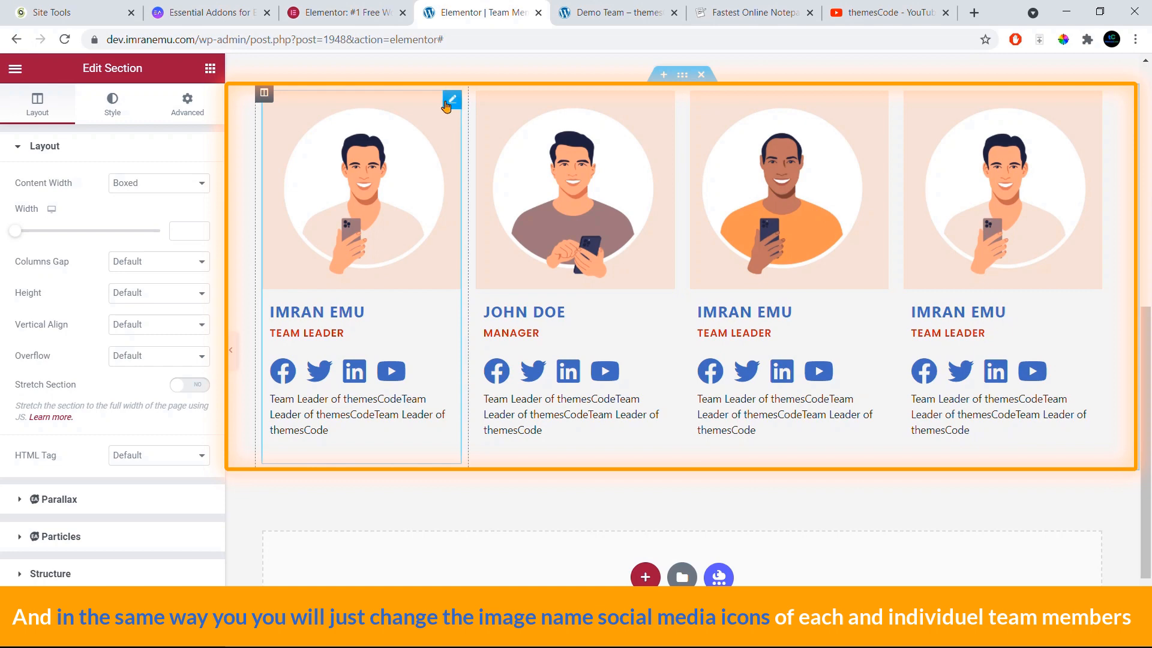
left_click(446, 104)
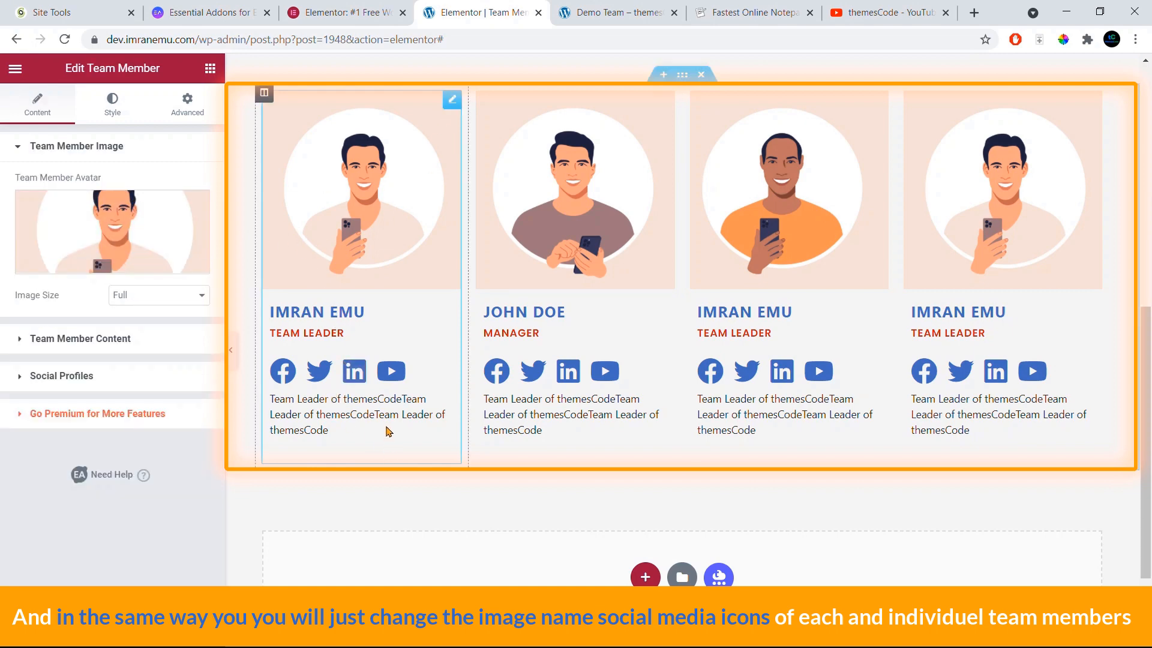
scroll(387, 431, "up", 5)
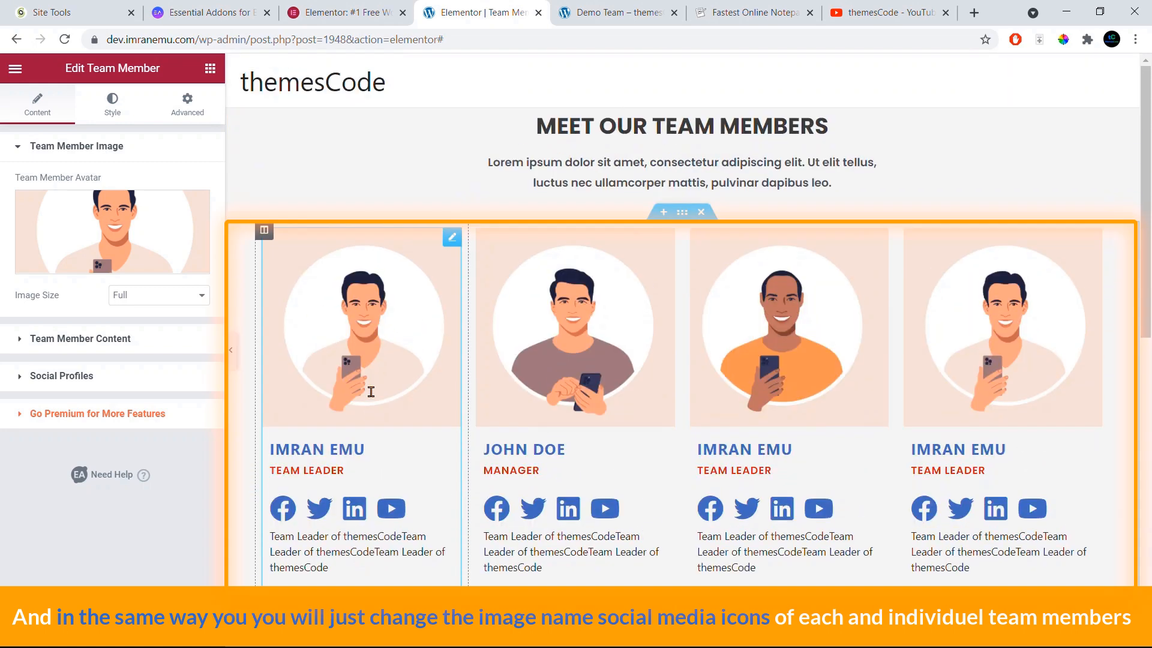
left_click(168, 637)
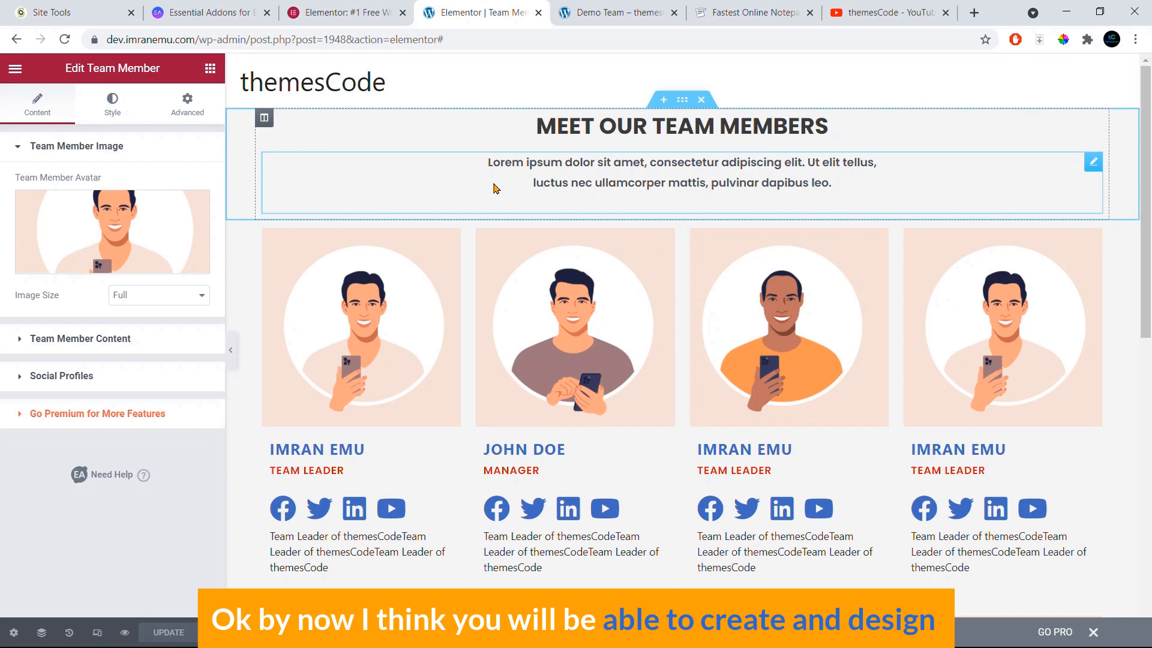
Step: Skim the live Demo Team reference page, then go to the Elementor and Essential Addons tabs
left_click(609, 12)
scroll(576, 270, "down", 5)
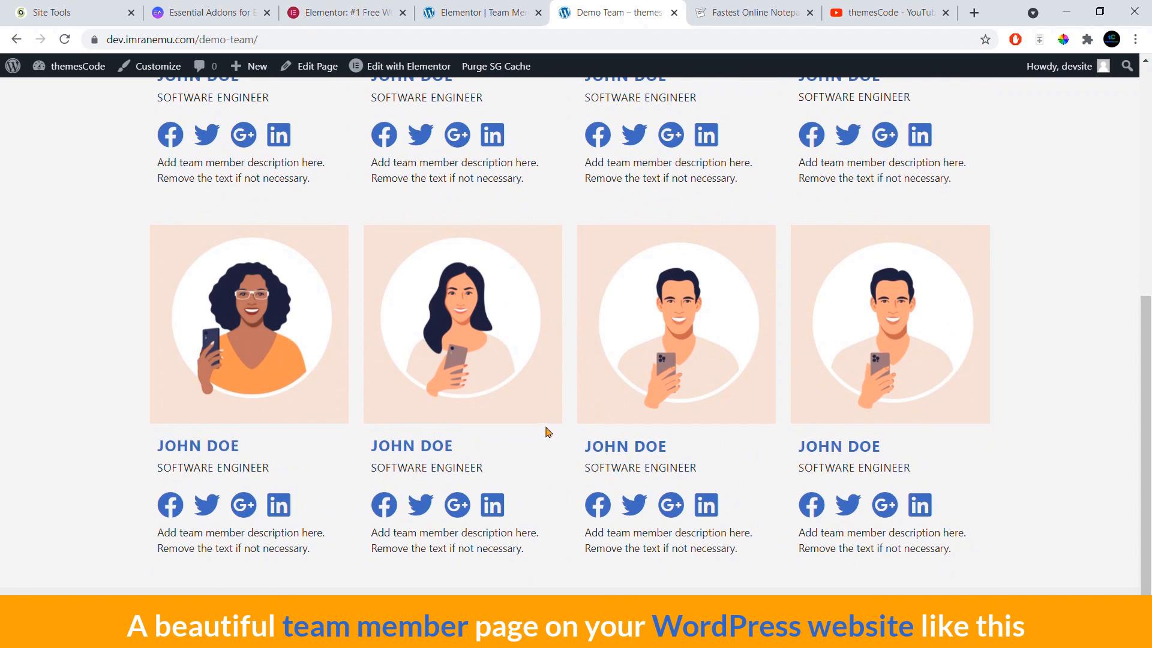
scroll(546, 432, "up", 6)
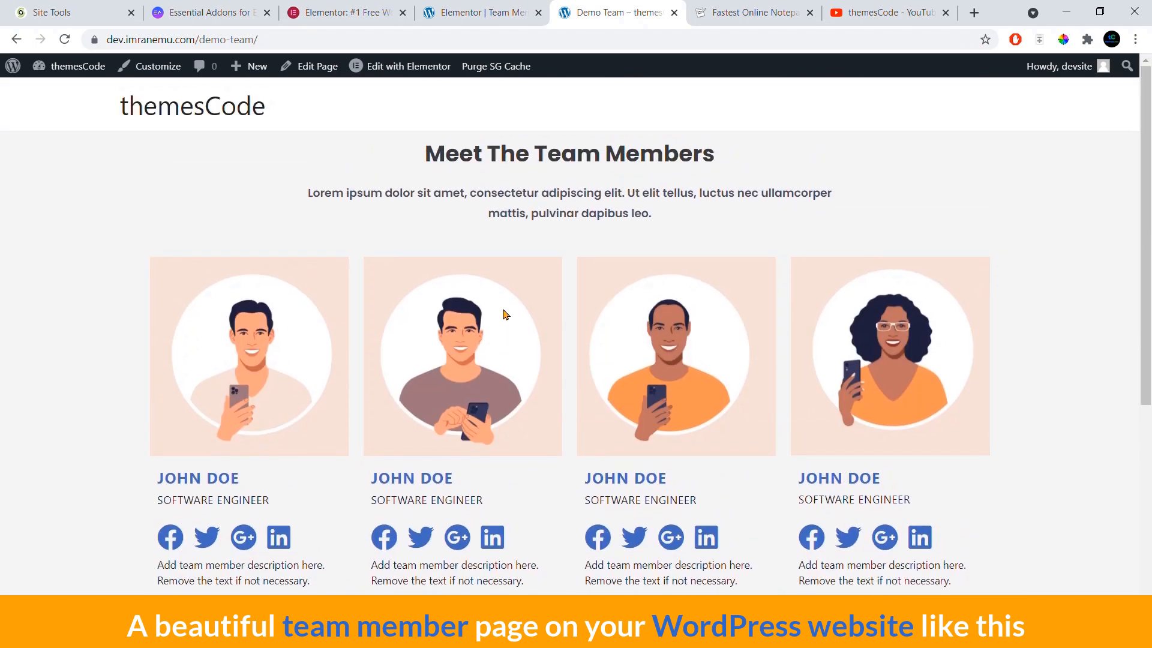
left_click(327, 12)
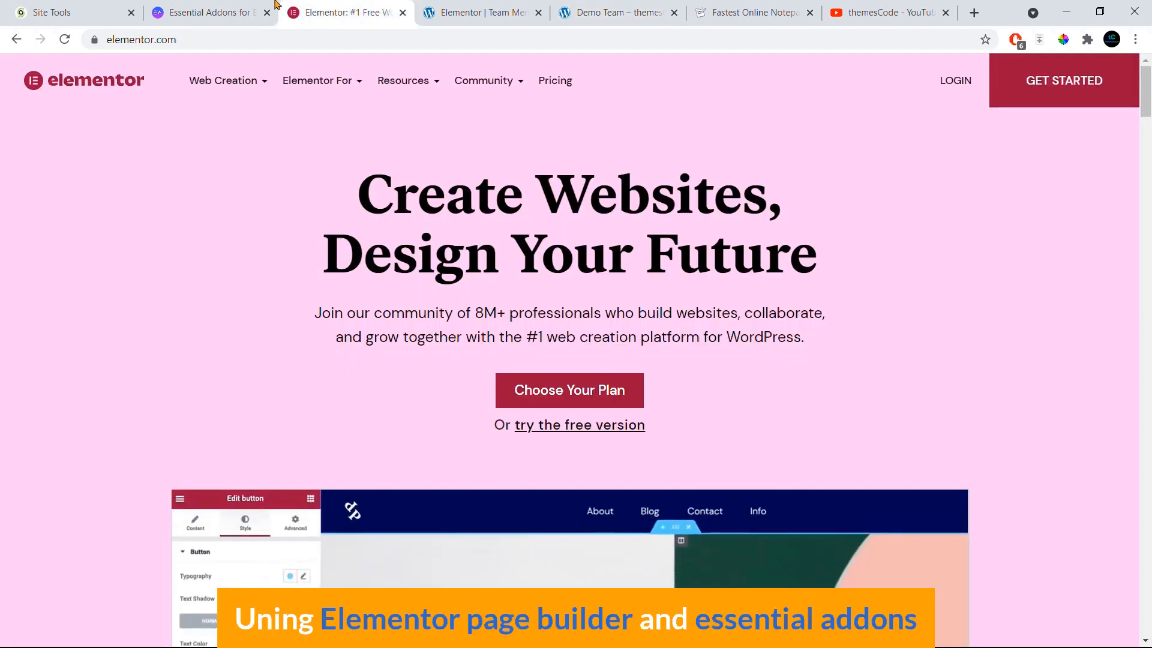
left_click(214, 7)
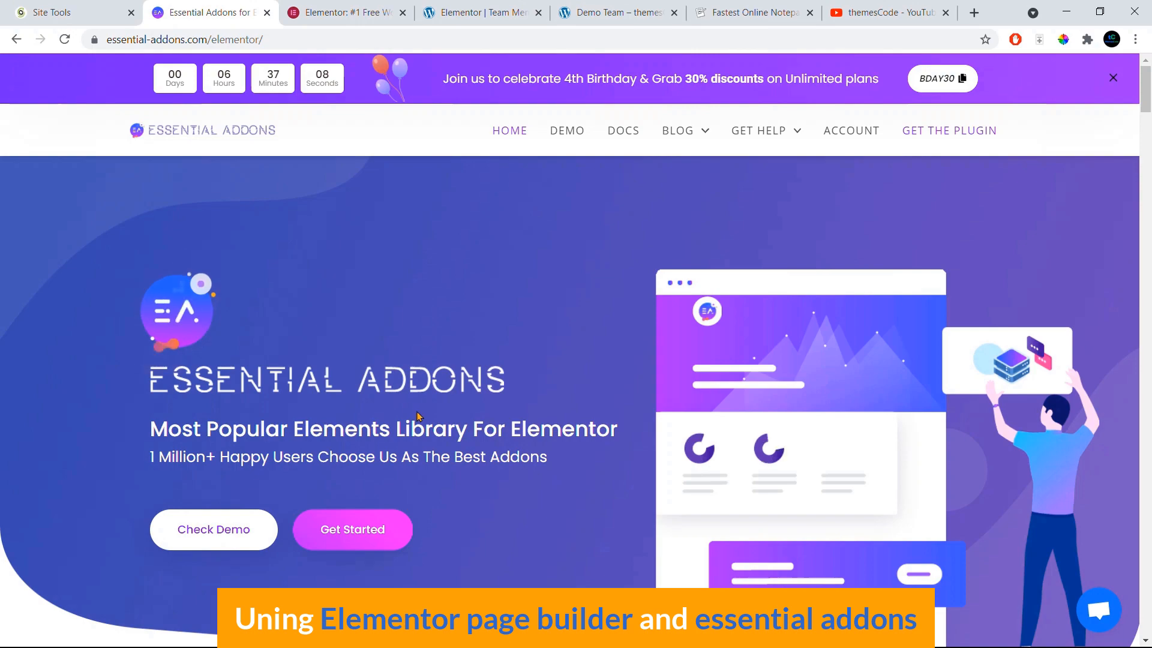